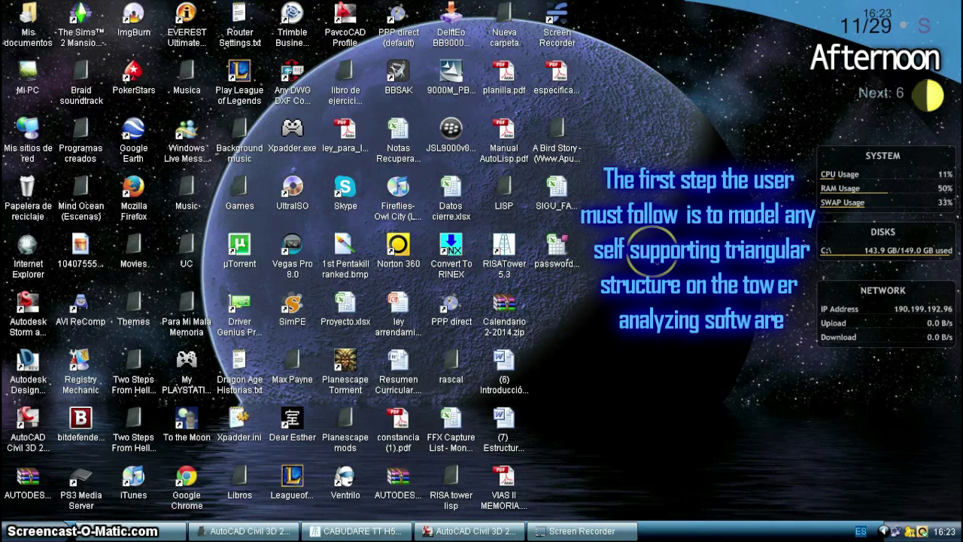
Locate Tower Schematics Prototype.lsp in the RISA tower Schematics folder, return to the RISA tower lisp folder and minimize it.
click(252, 531)
click(254, 535)
click(163, 535)
double_click(194, 100)
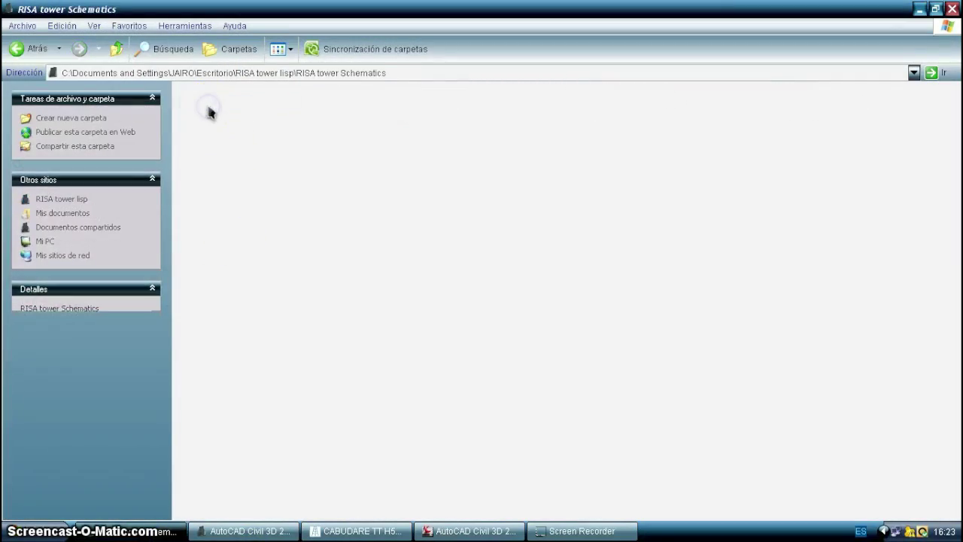
click(621, 429)
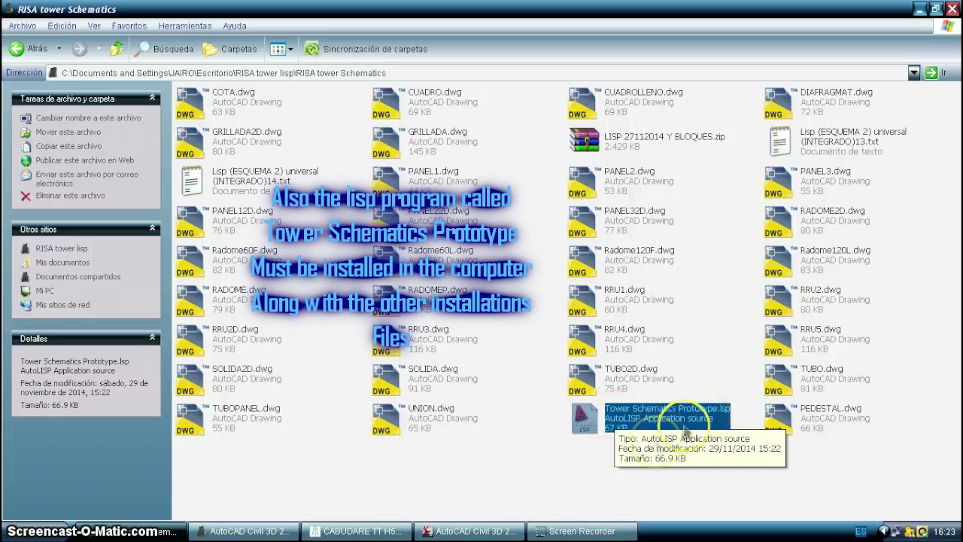
click(30, 48)
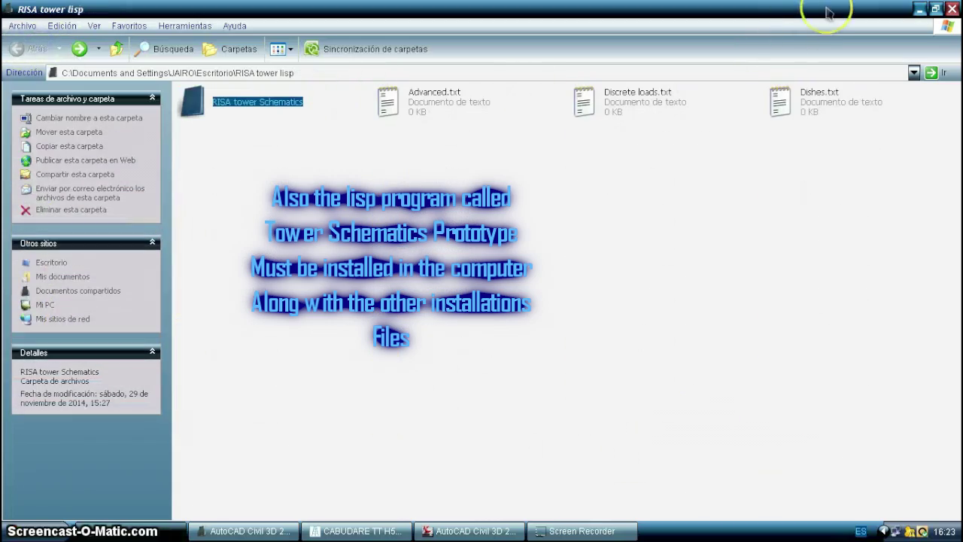
click(920, 9)
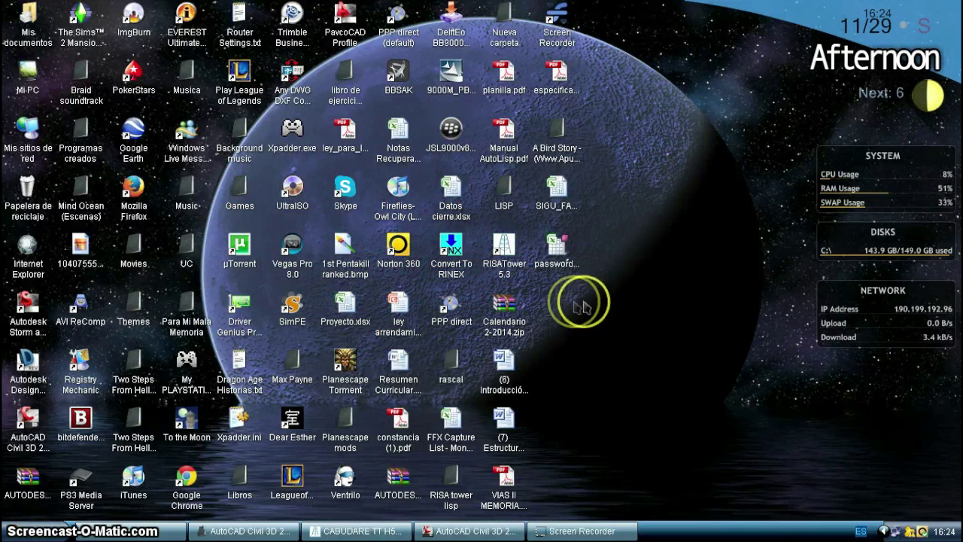
Switch to RISATower, open the tower input data and examine its design code and analysis options.
click(357, 528)
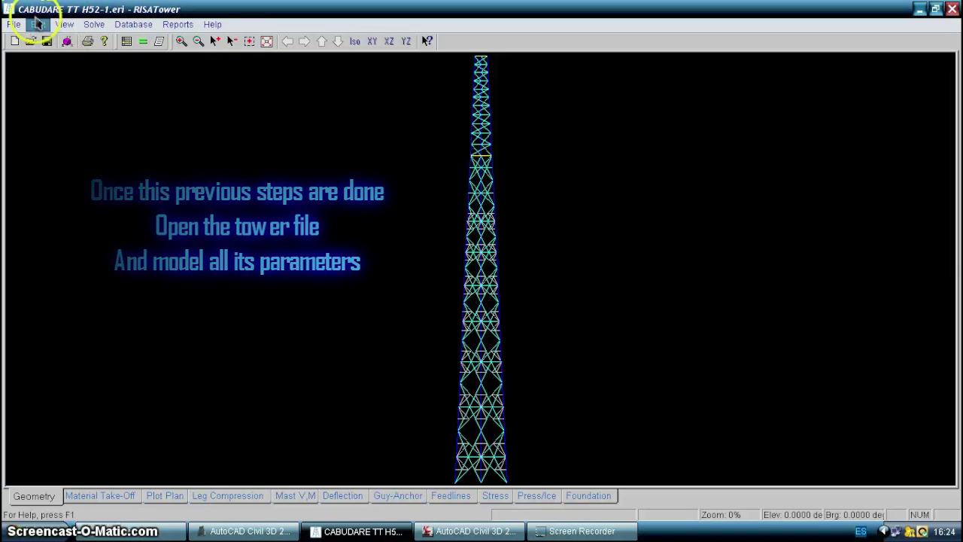
click(43, 43)
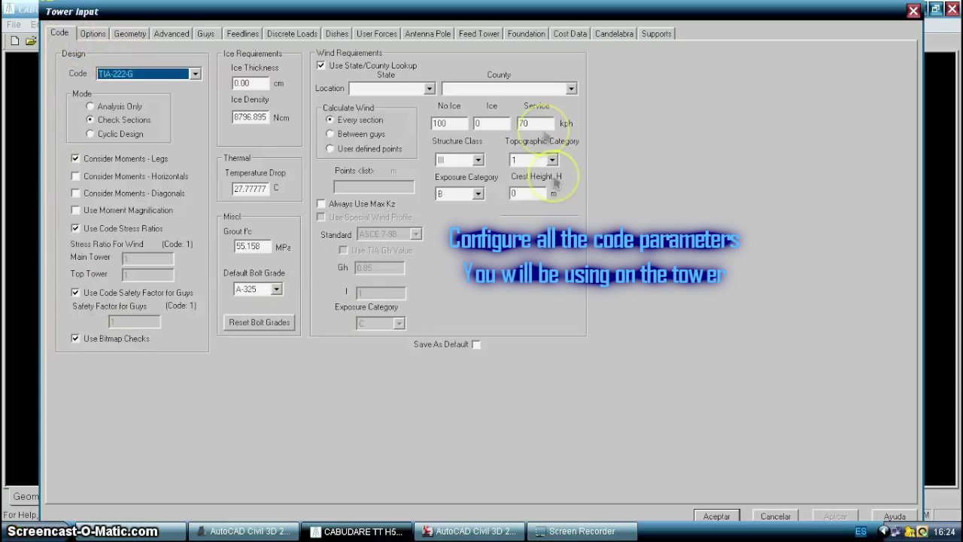
click(93, 34)
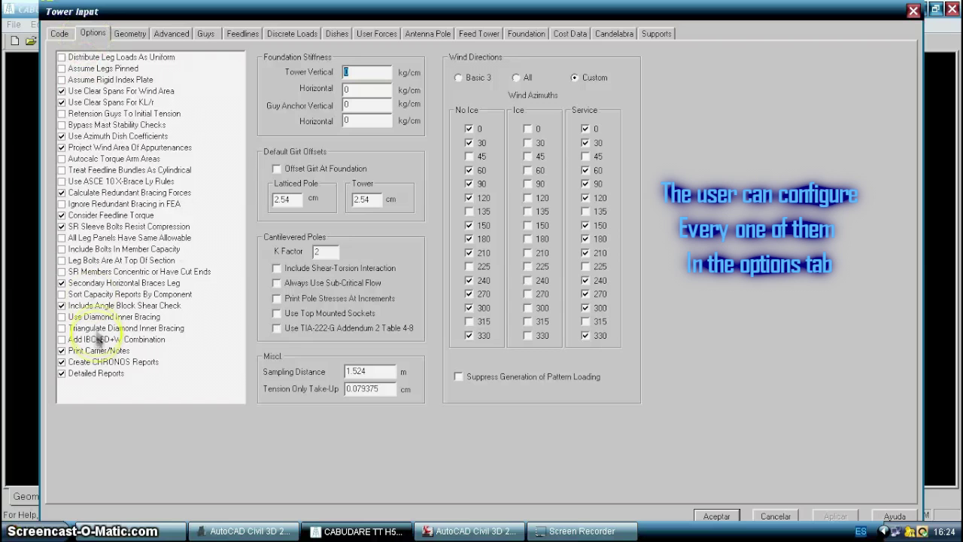
Examine the tower's geometry table across all sections, from the leg and bracing columns to the redundant member sizes.
click(134, 35)
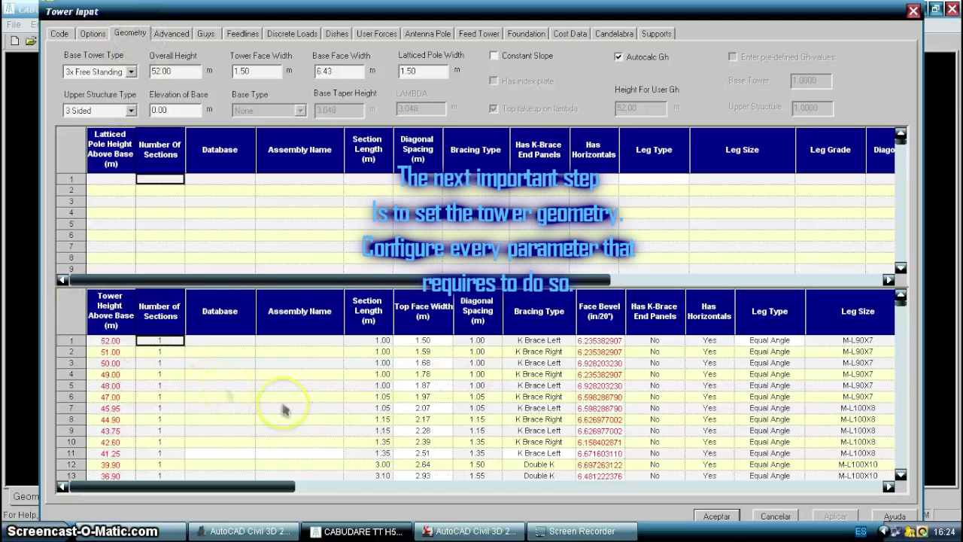
click(70, 340)
click(70, 351)
click(70, 363)
click(70, 374)
drag(210, 492, 646, 491)
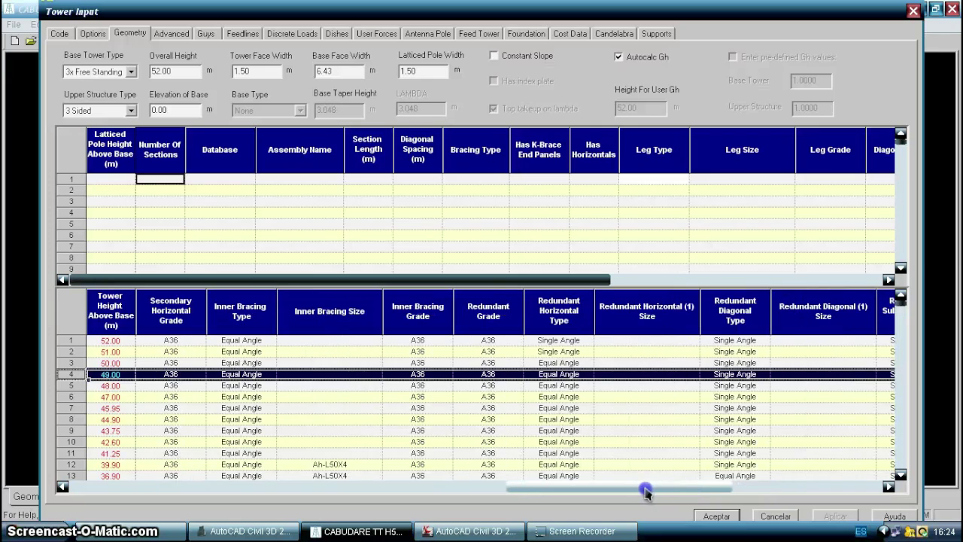
click(901, 476)
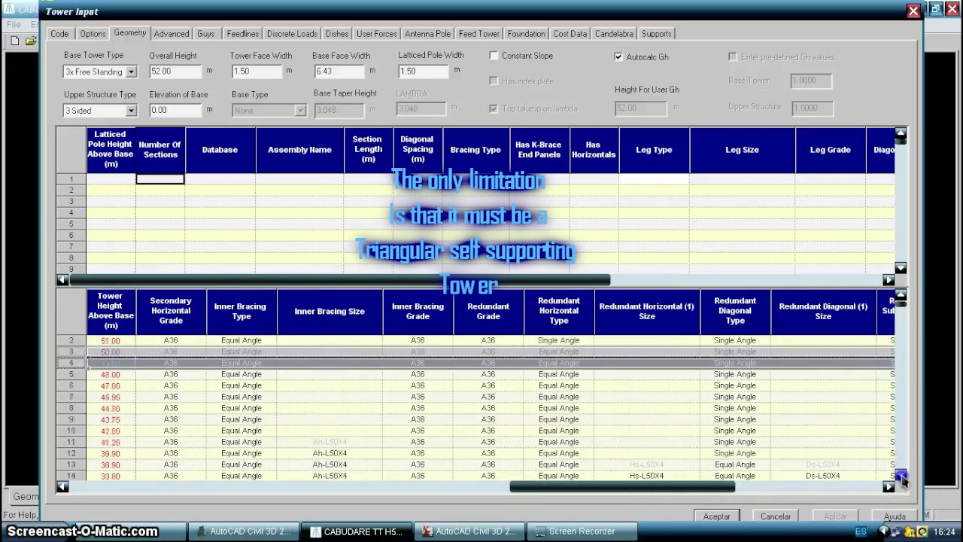
click(900, 295)
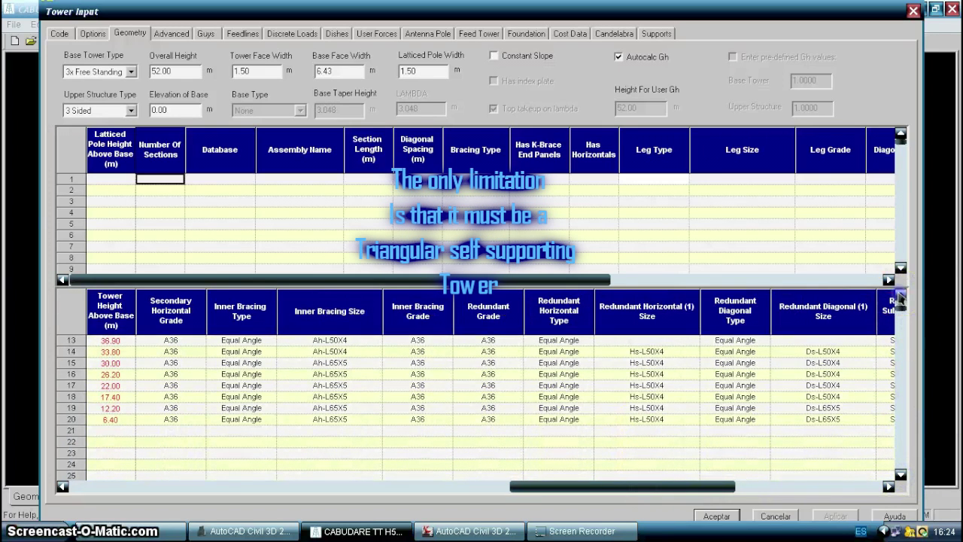
click(901, 296)
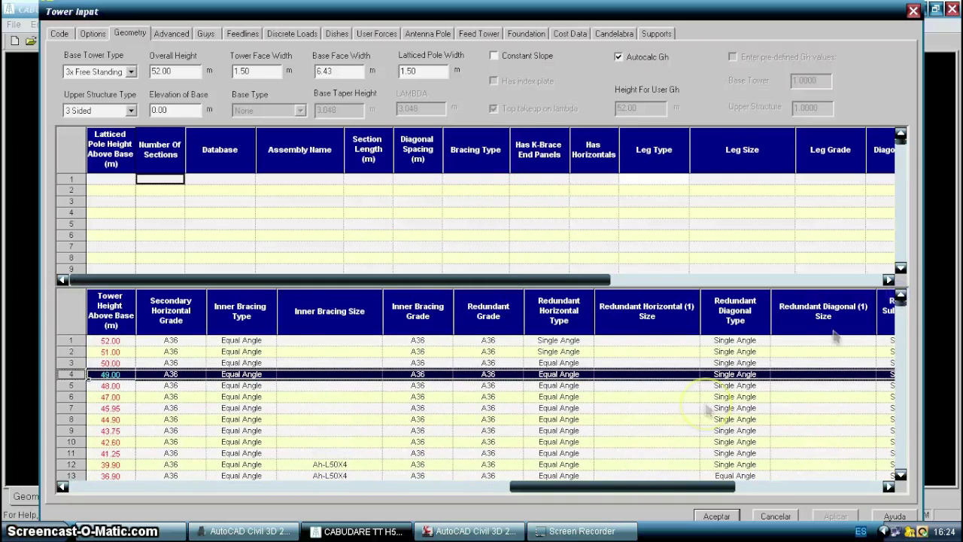
drag(624, 487, 188, 482)
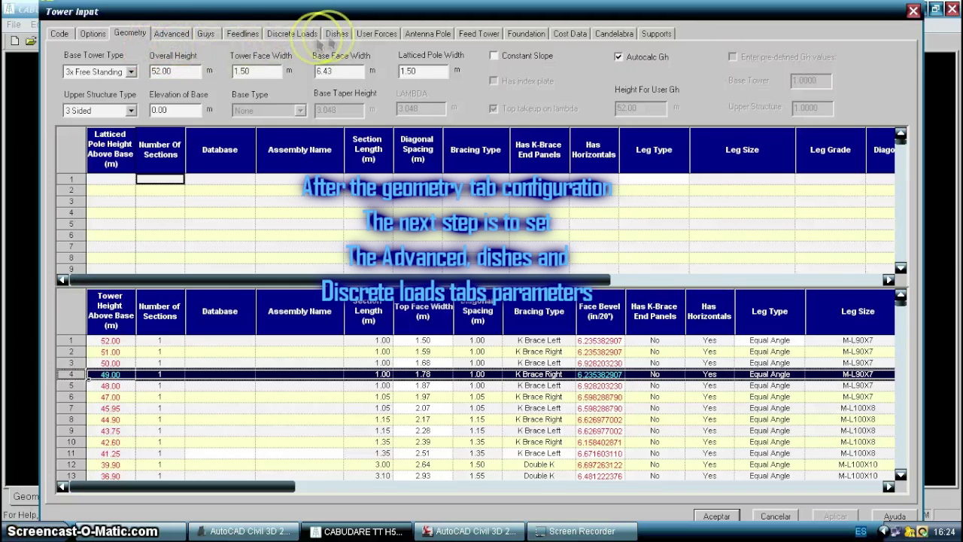
Copy rows 1 to 20 of the Advanced input table into Advanced.txt in the RISA tower lisp folder and save the file.
click(172, 33)
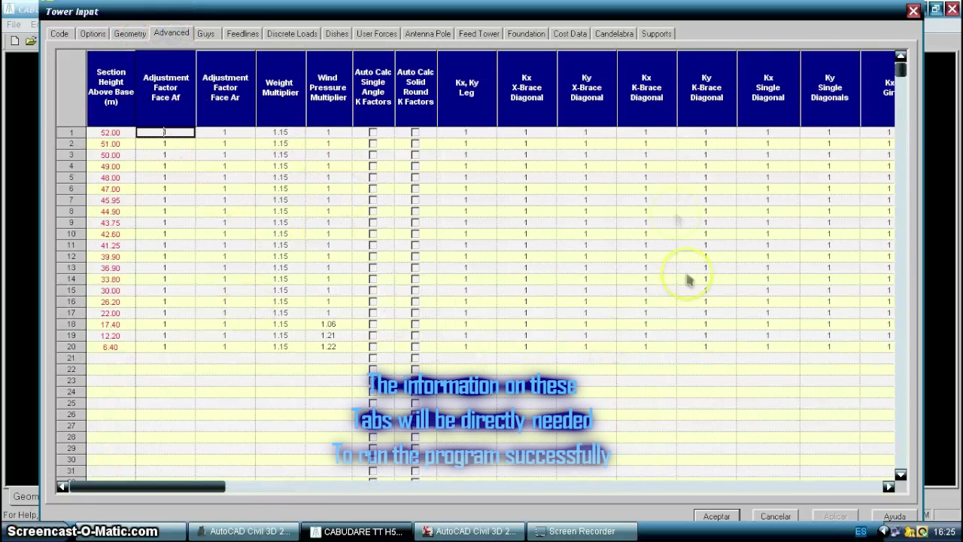
drag(200, 415, 145, 485)
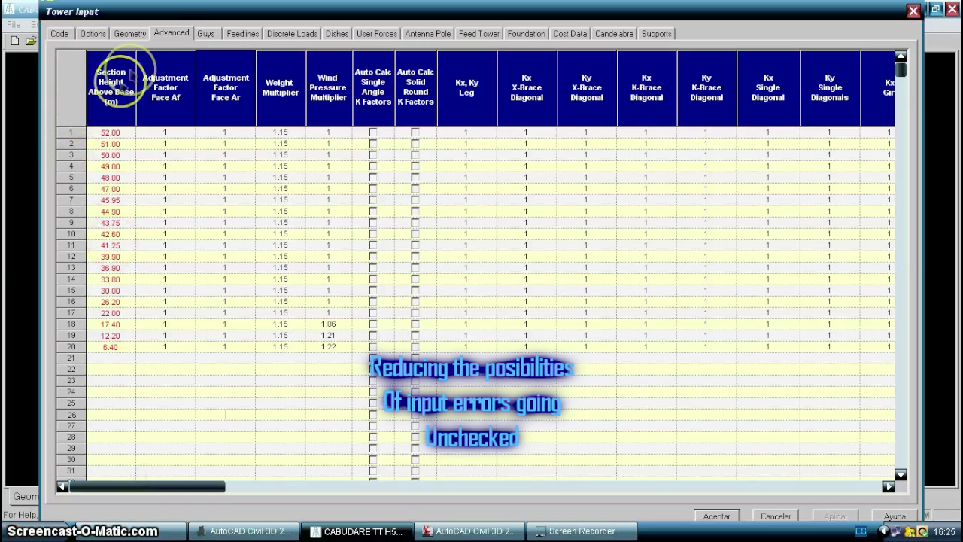
drag(69, 132, 79, 340)
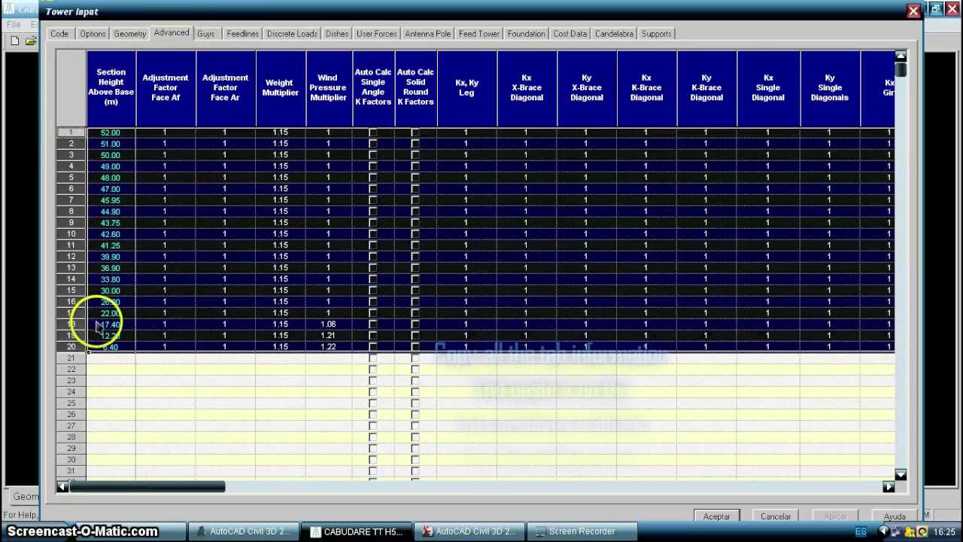
click(150, 530)
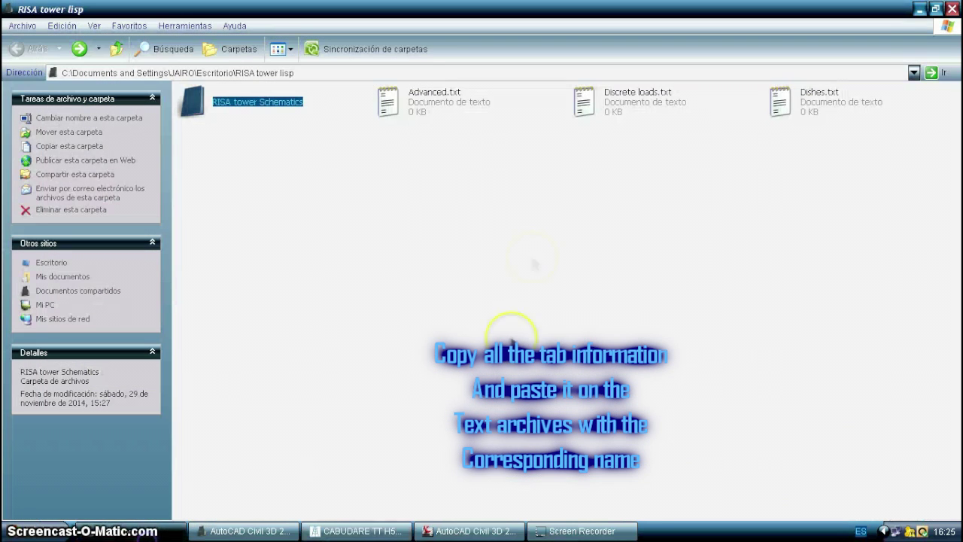
click(434, 101)
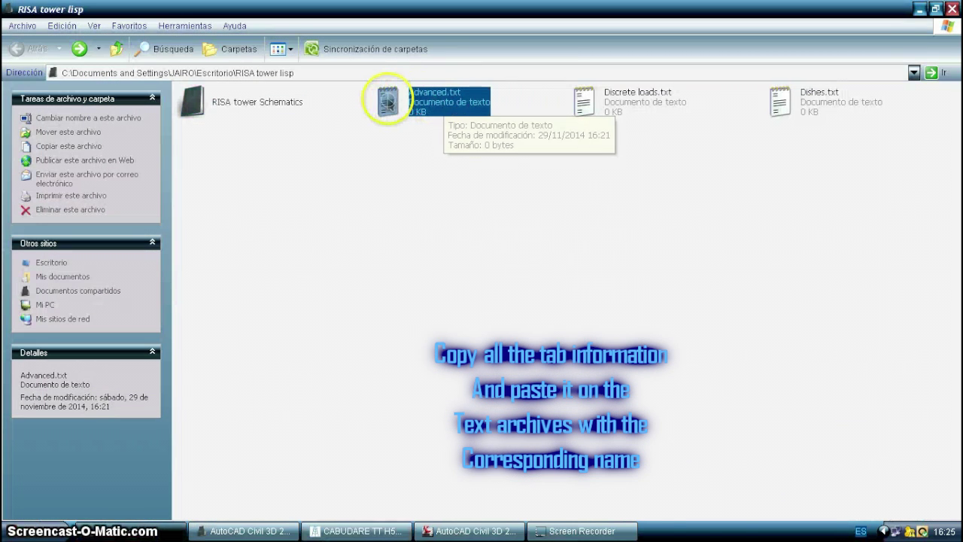
double_click(389, 104)
key(ctrl+v)
click(413, 125)
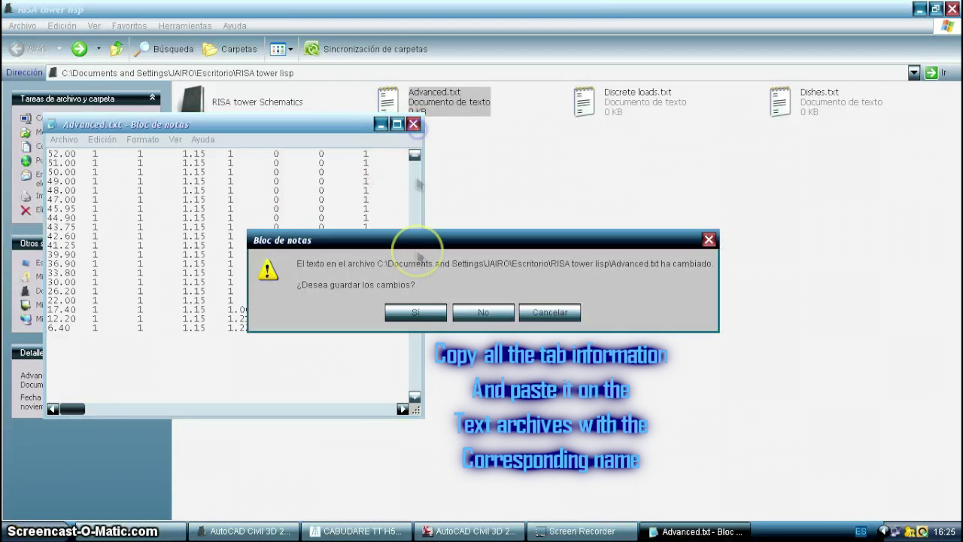
click(398, 311)
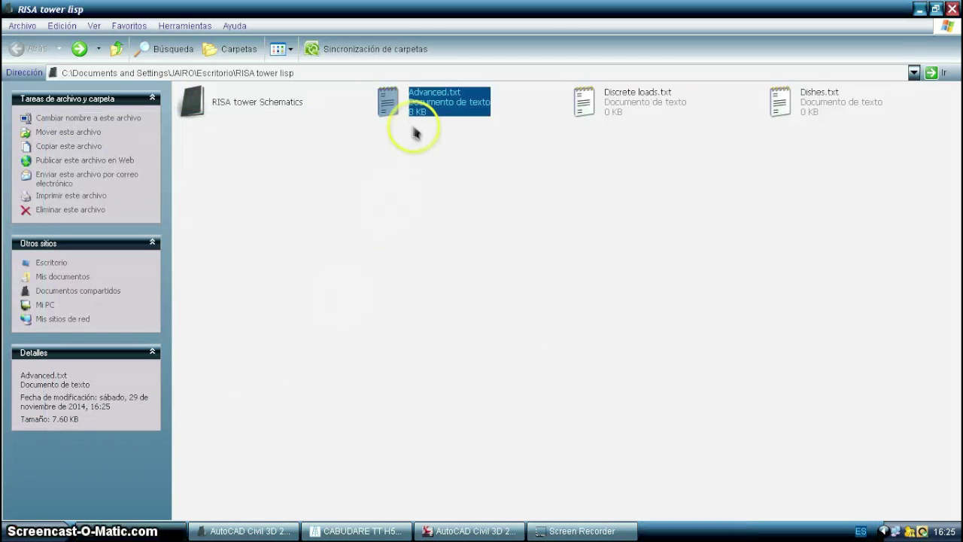
Copy rows 1 to 11 of the tower's Discrete Loads table into Discrete loads.txt and save the file.
click(271, 531)
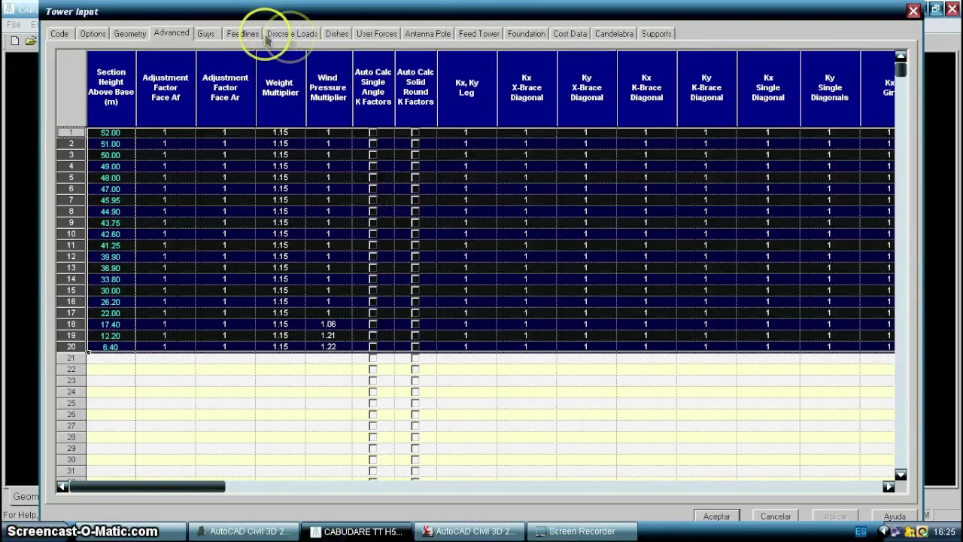
click(304, 34)
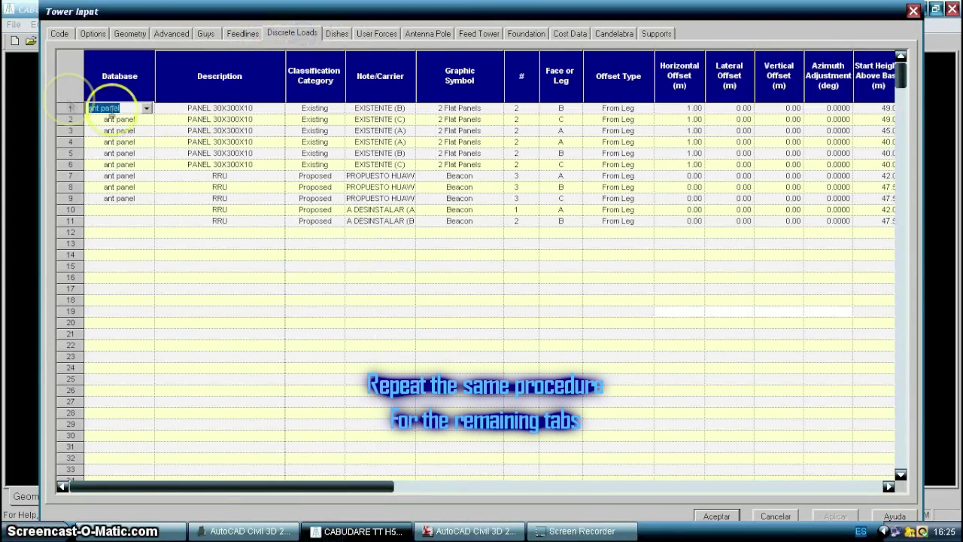
drag(73, 104, 70, 216)
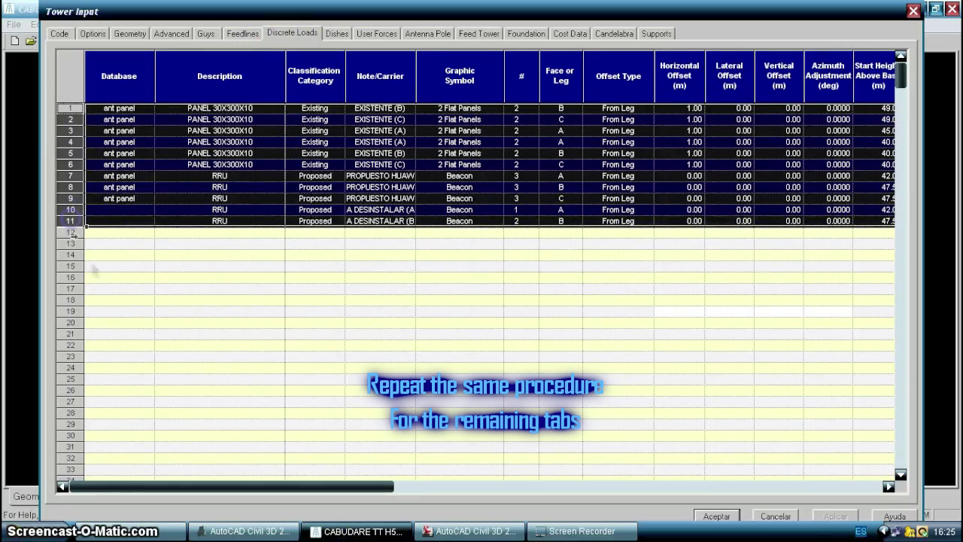
drag(308, 488, 279, 493)
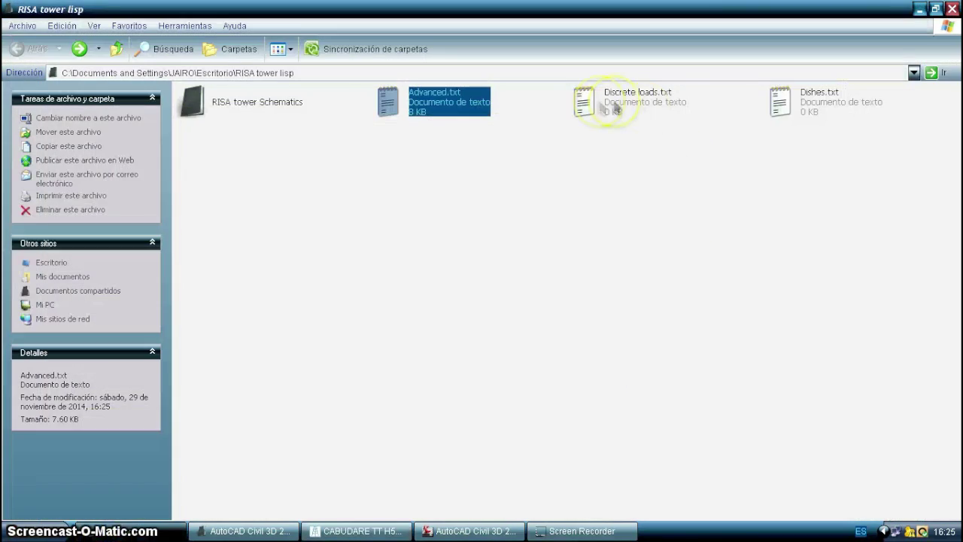
double_click(615, 109)
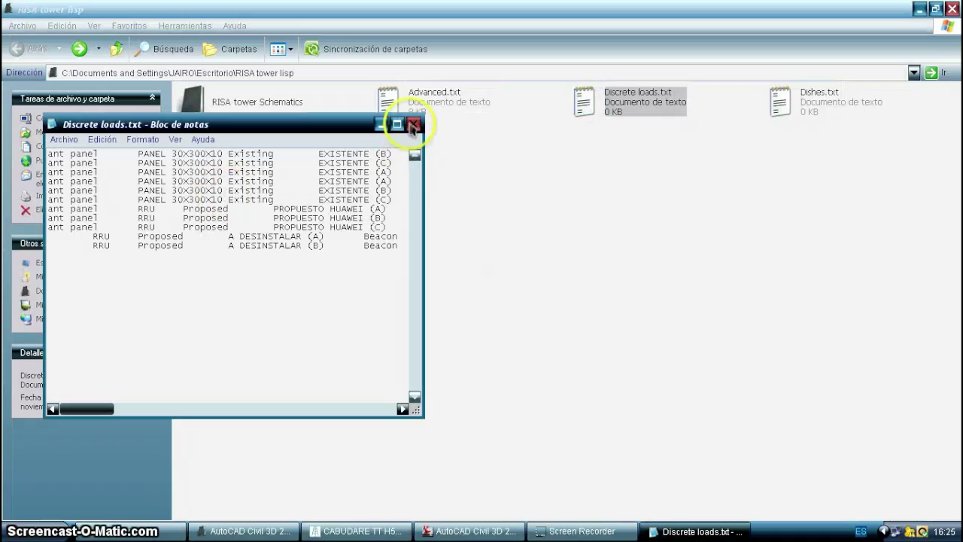
click(413, 126)
click(409, 312)
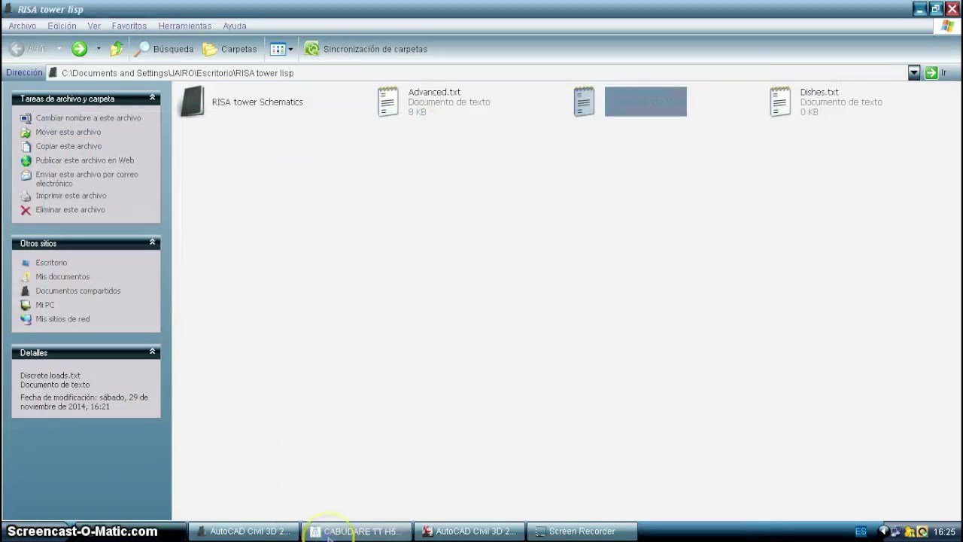
Copy rows 1 to 19 of the tower's Dishes table into Dishes.txt and save the file.
click(331, 530)
click(337, 34)
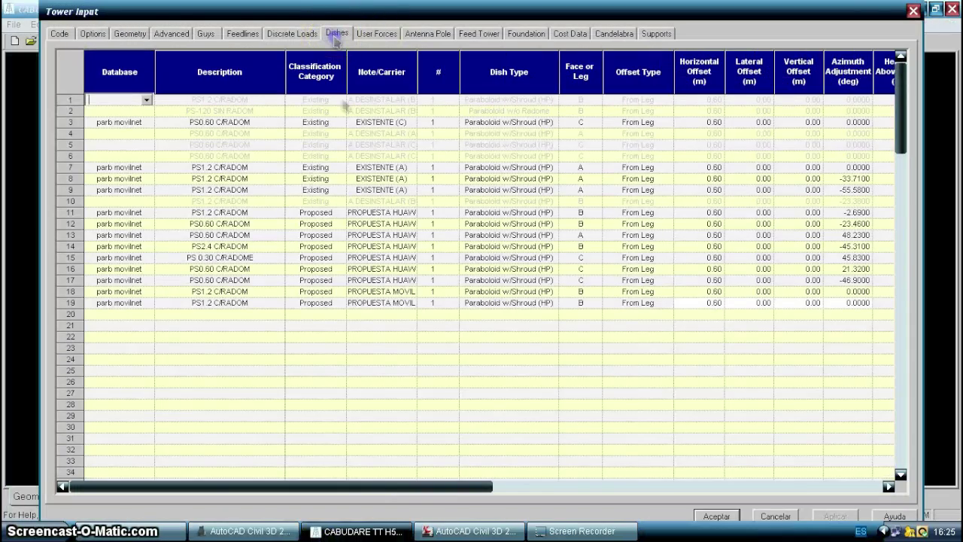
drag(60, 99, 68, 301)
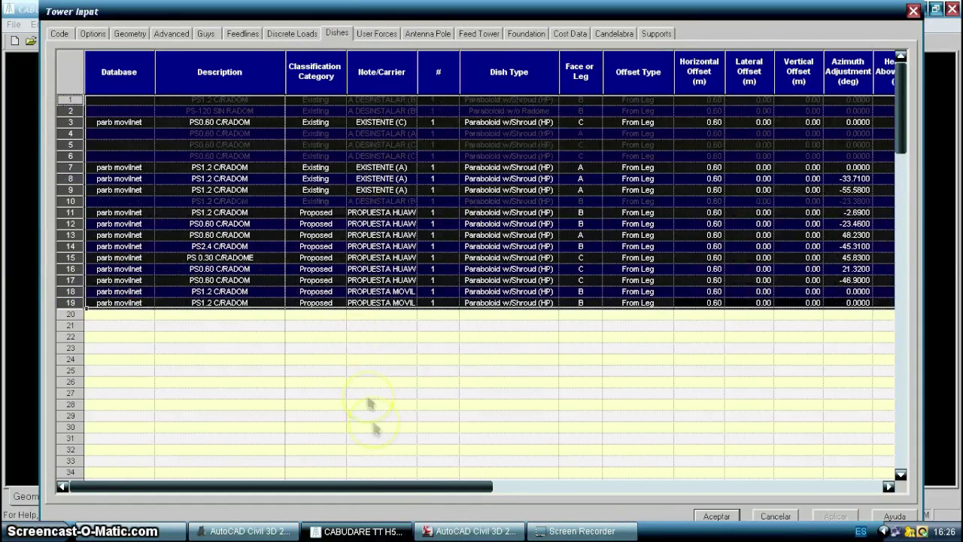
click(407, 485)
drag(74, 301, 79, 97)
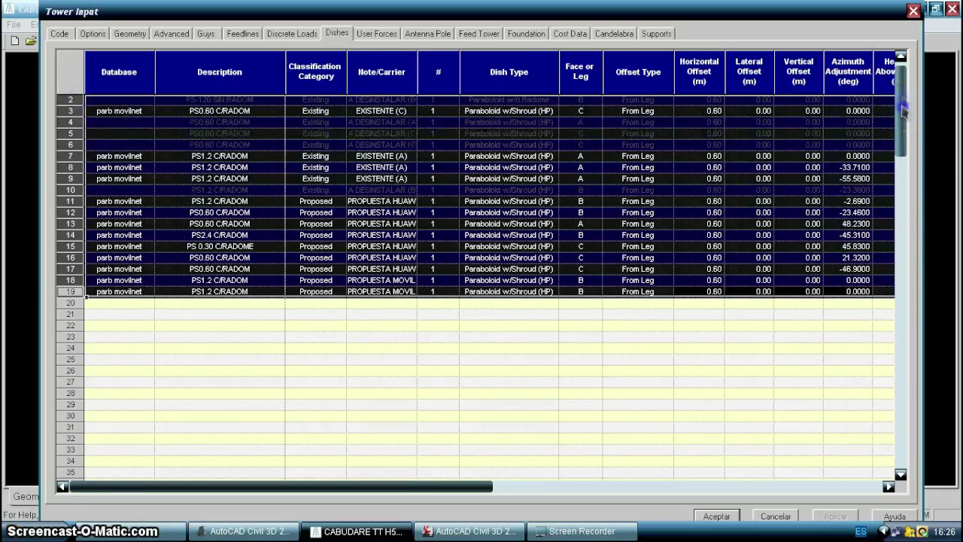
drag(902, 106, 903, 97)
drag(60, 99, 66, 303)
drag(382, 485, 356, 477)
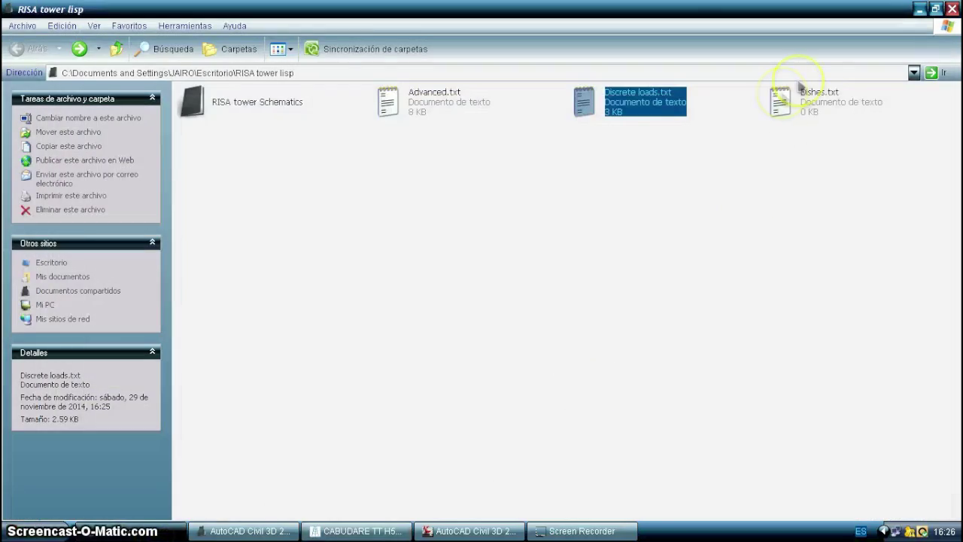
double_click(800, 85)
key(ctrl+v)
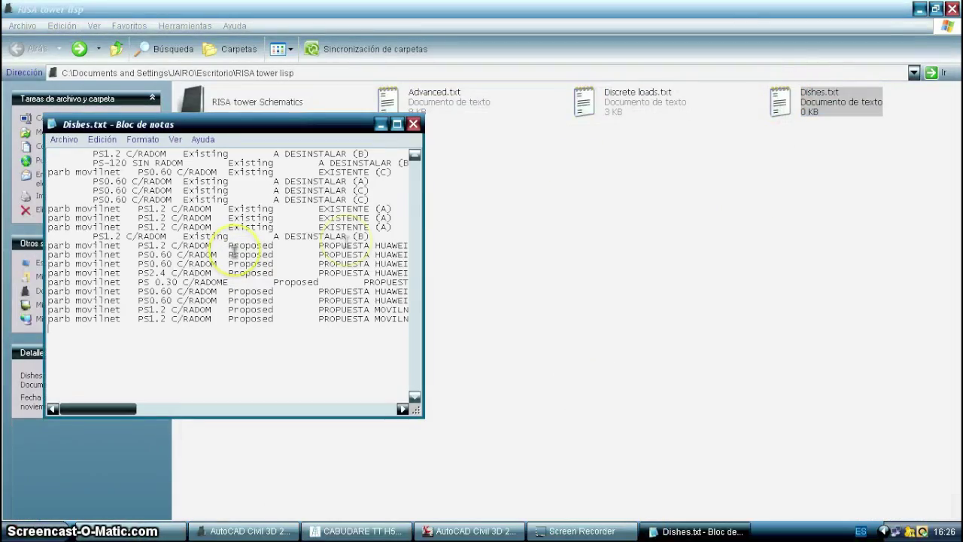
click(414, 125)
click(443, 312)
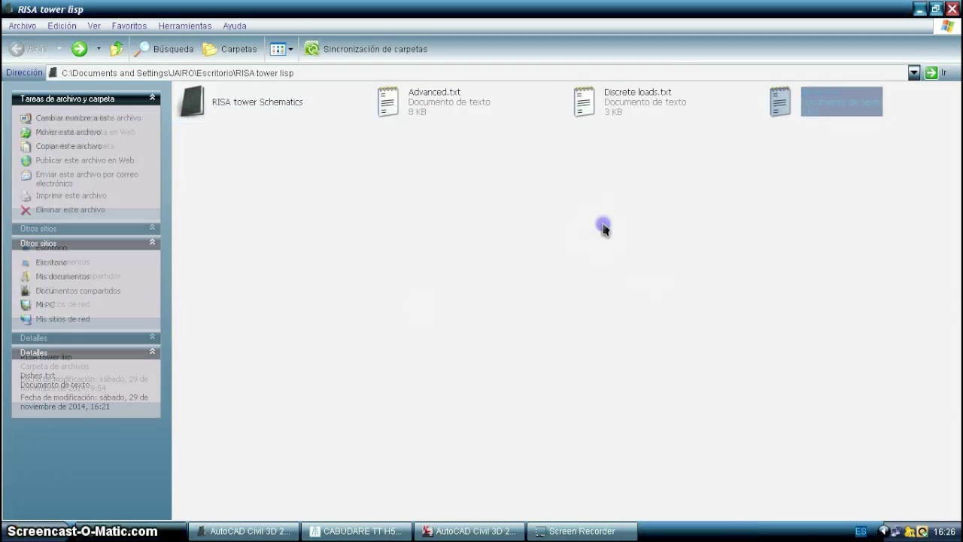
Copy Advanced.txt, Discrete loads.txt and Dishes.txt together from the RISA tower lisp folder.
click(433, 111)
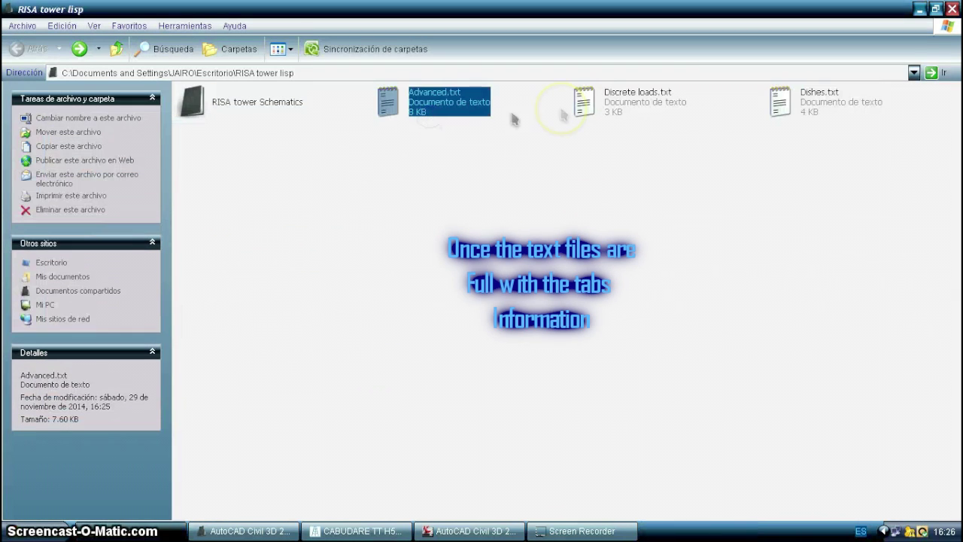
click(591, 114)
click(803, 104)
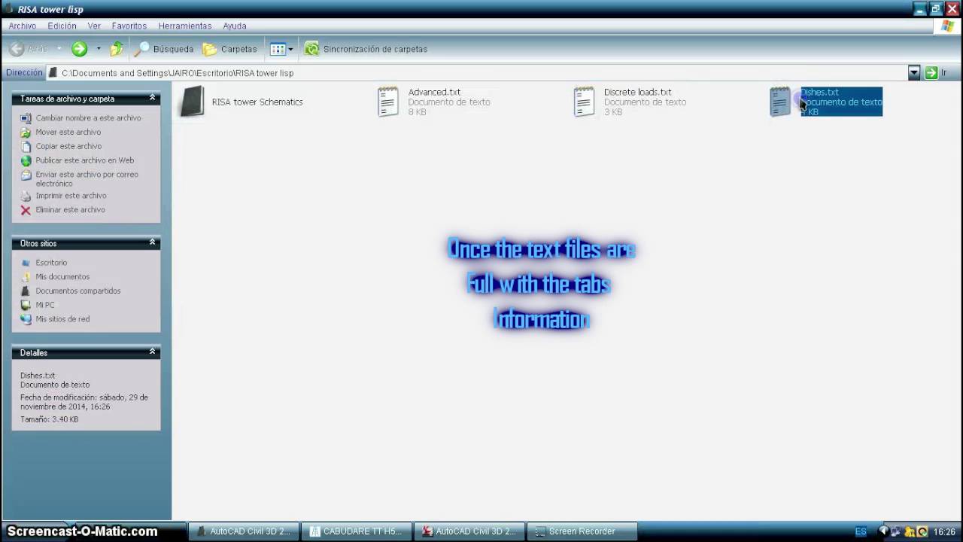
drag(879, 168, 406, 99)
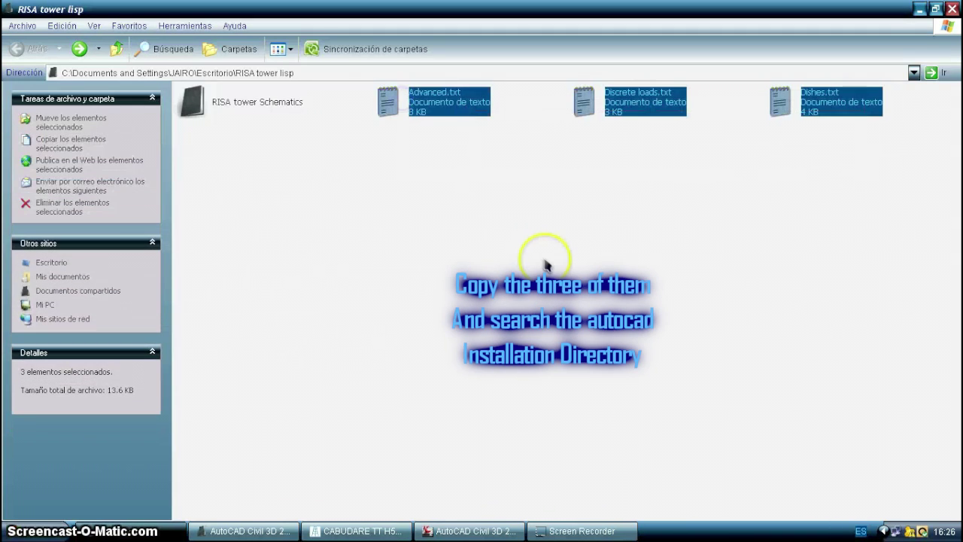
right_click(433, 95)
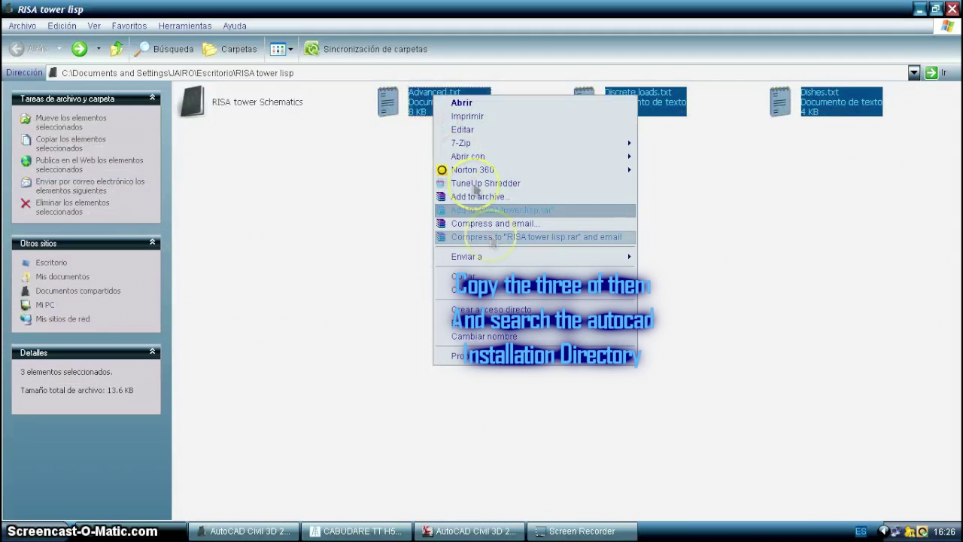
click(460, 295)
Paste the three text files into the AutoCAD Civil 3D 2012 installation folder, replacing the existing copies, and rearrange the folder's icons.
click(253, 530)
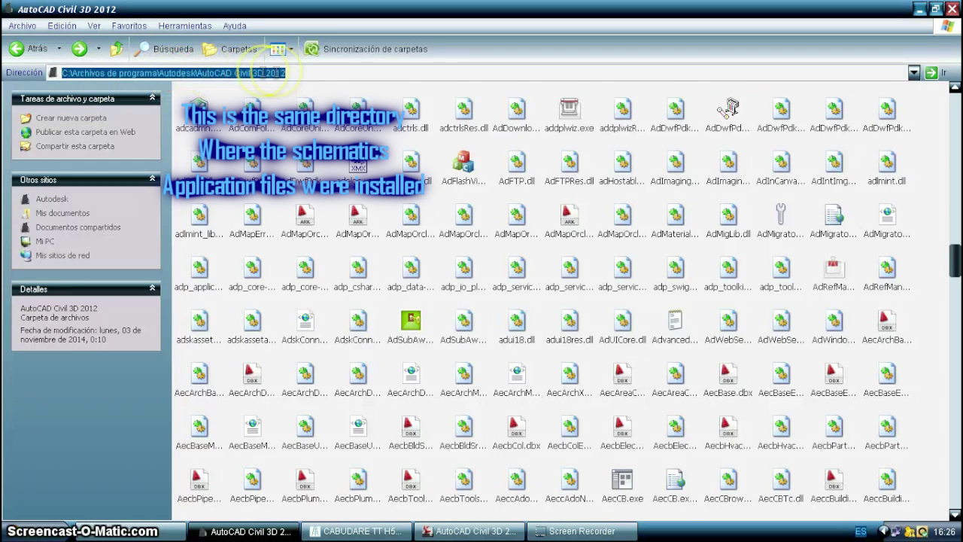
right_click(916, 206)
click(769, 287)
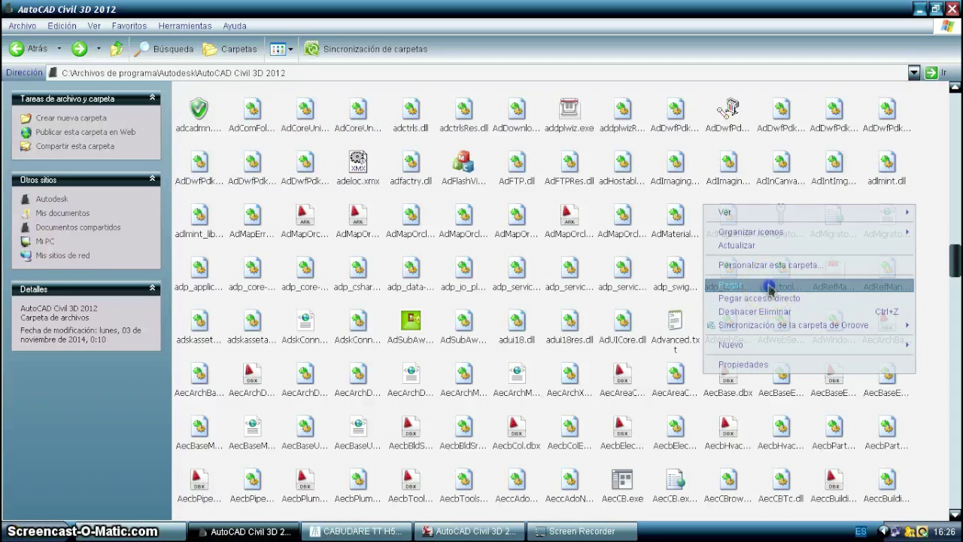
click(465, 333)
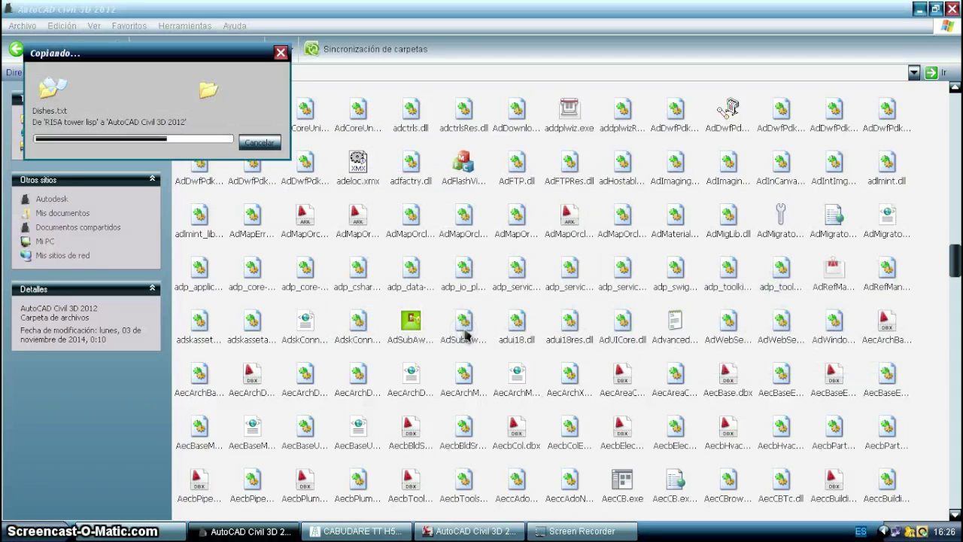
right_click(932, 275)
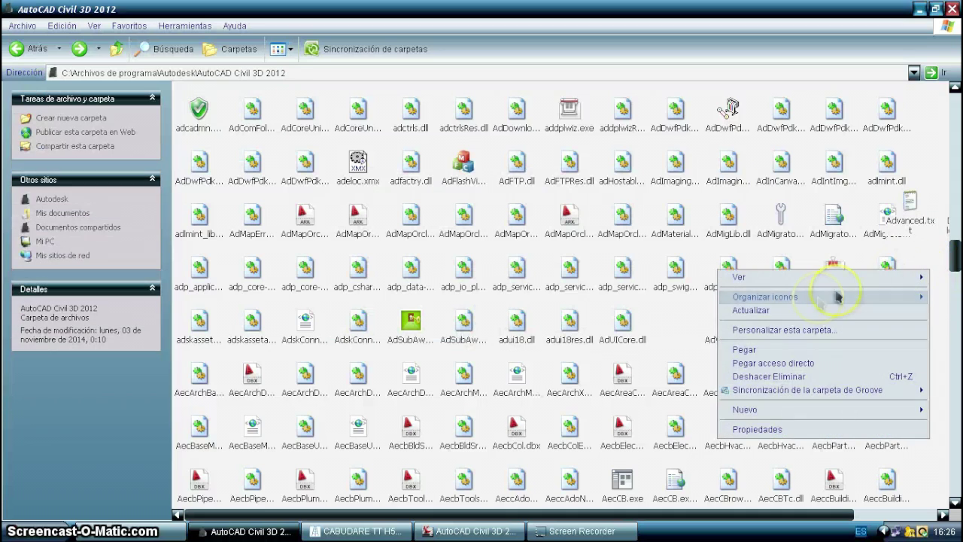
mouse_move(828, 297)
click(656, 297)
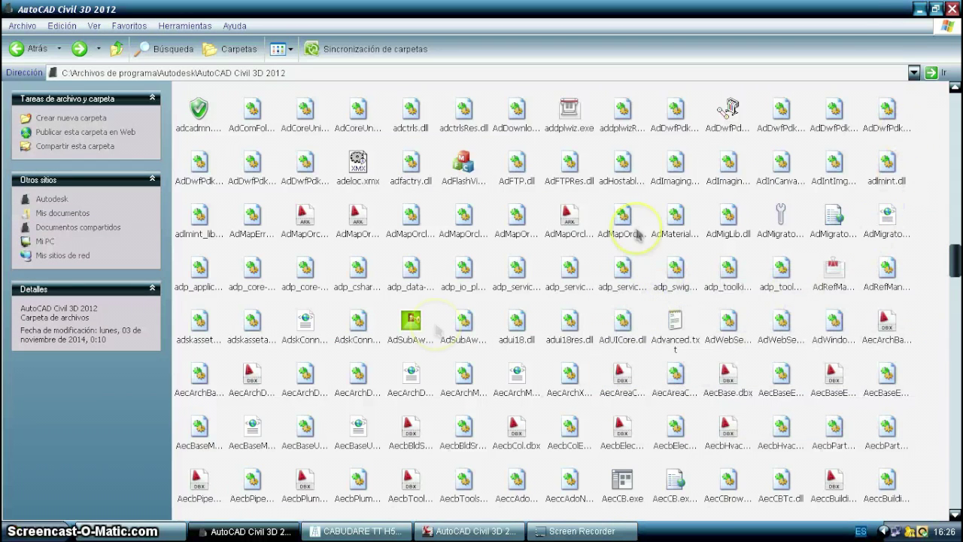
Leave the AutoCAD installation folder, switch to RISATower and close the Tower Input dialog.
click(919, 9)
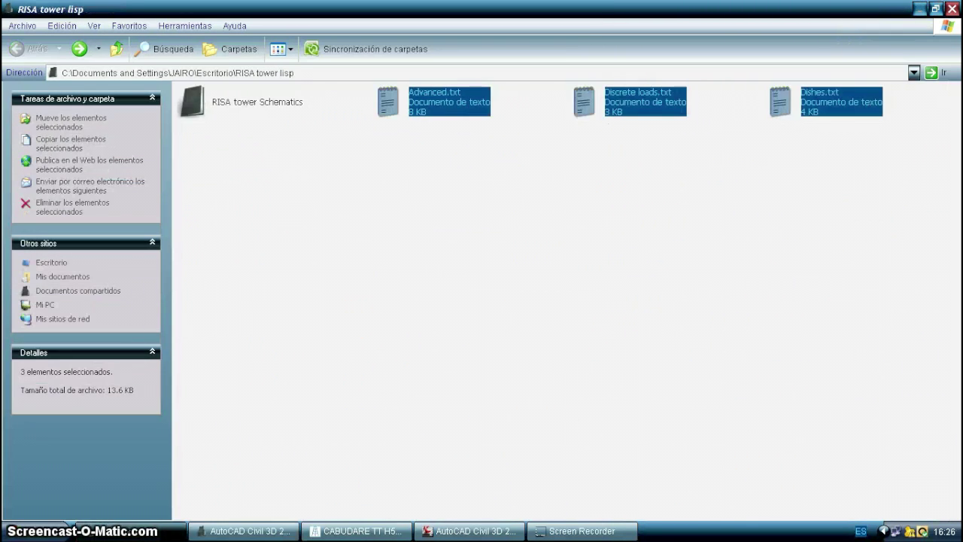
click(412, 378)
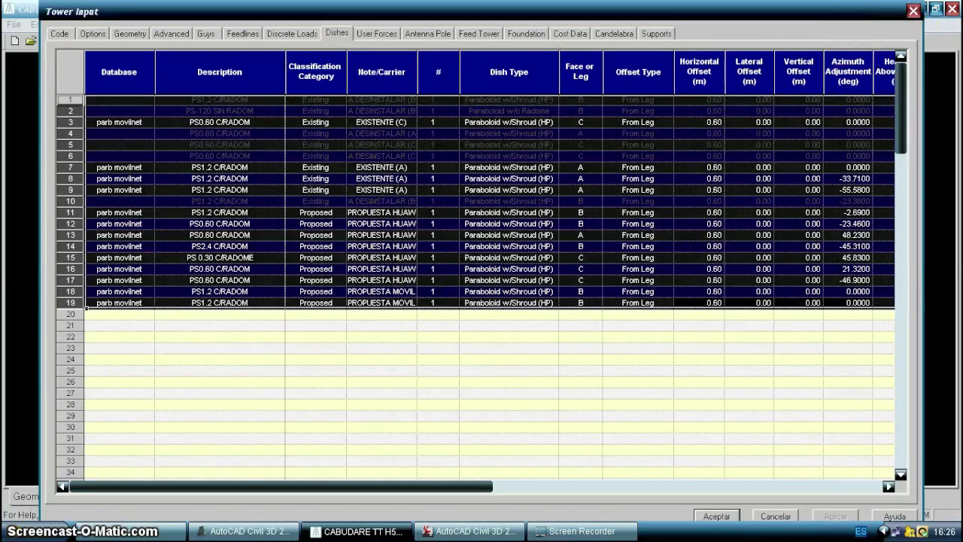
click(915, 11)
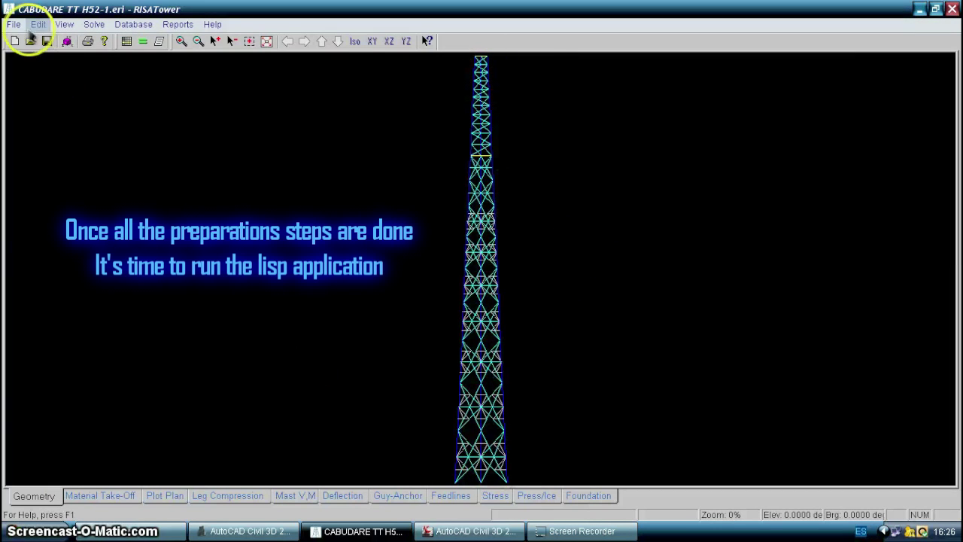
Export the tower model as an AutoCAD DXF file over the existing CABUDARE.dxf in the TORRE LISP folder.
click(14, 24)
mouse_move(22, 124)
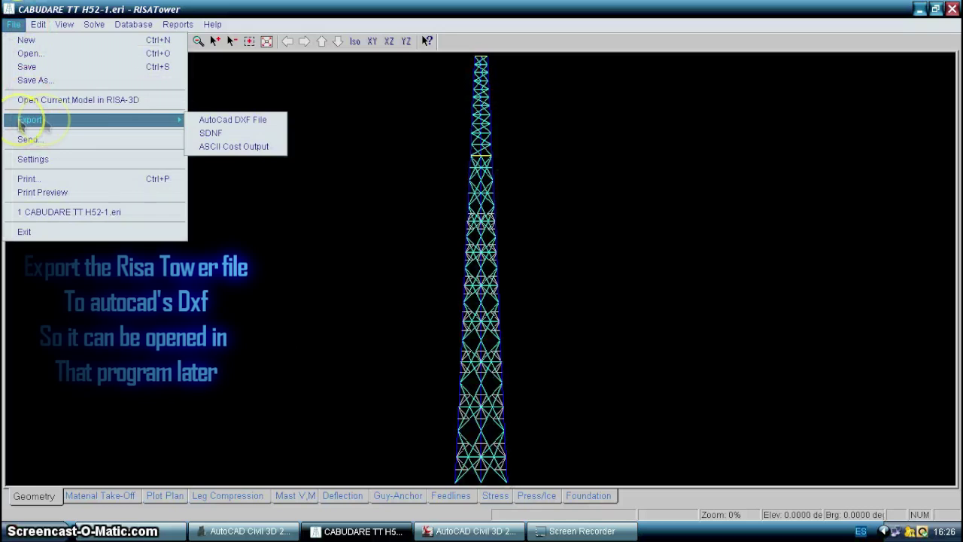
click(238, 122)
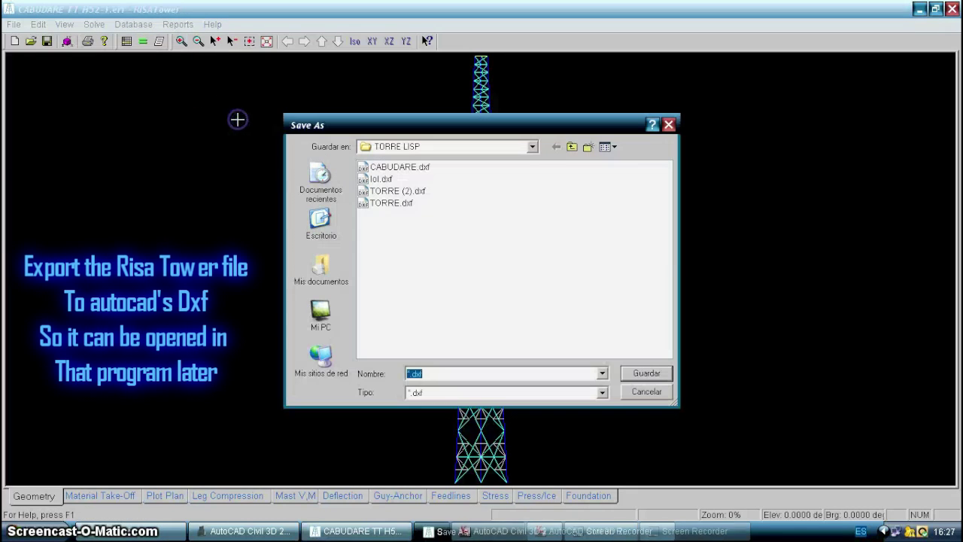
click(420, 167)
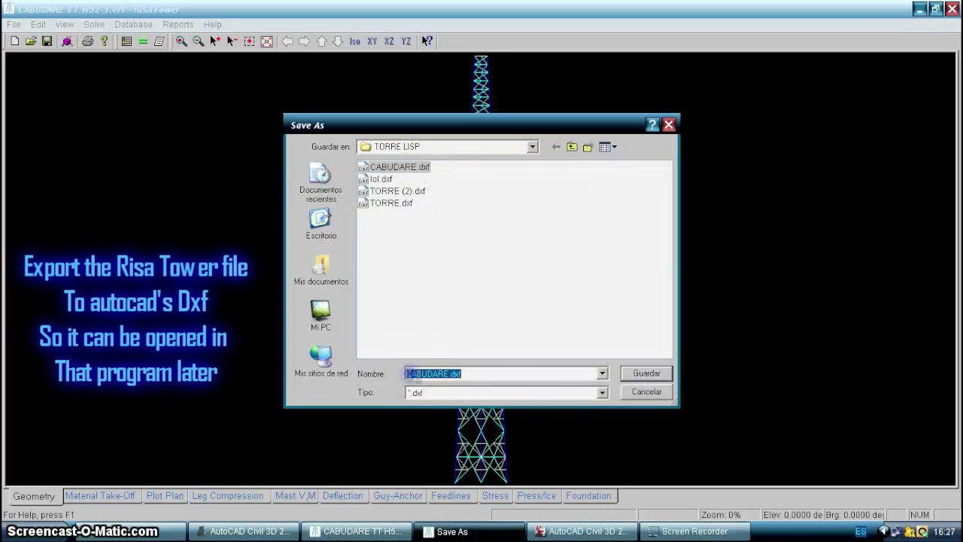
click(643, 376)
click(442, 286)
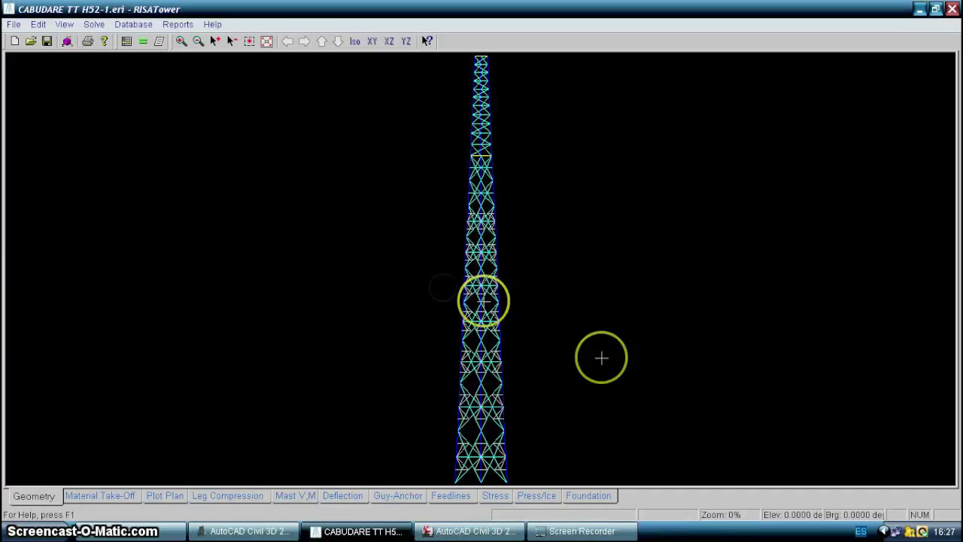
Switch to AutoCAD Civil 3D and open the exported CABUDARE.dxf drawing.
click(470, 531)
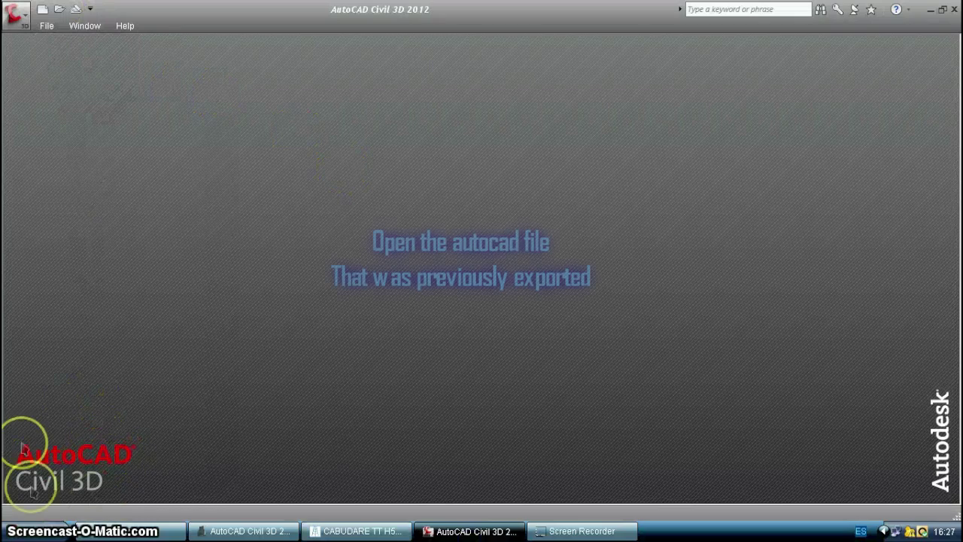
click(58, 13)
click(391, 174)
click(652, 378)
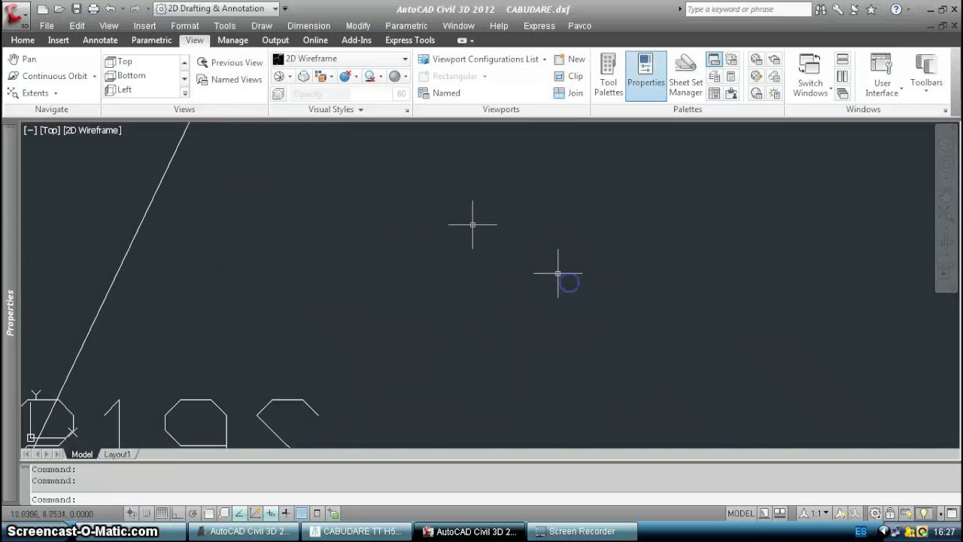
Examine the exported tower drawing from base to top, including the bracing geometry, node numbers and member size labels.
middle_click(424, 277)
middle_click(424, 277)
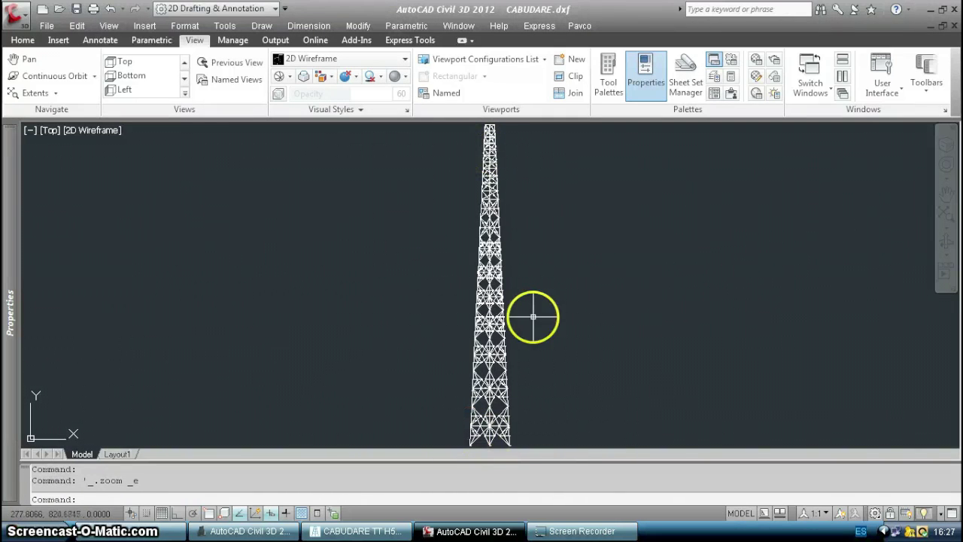
scroll(512, 361, up, 10)
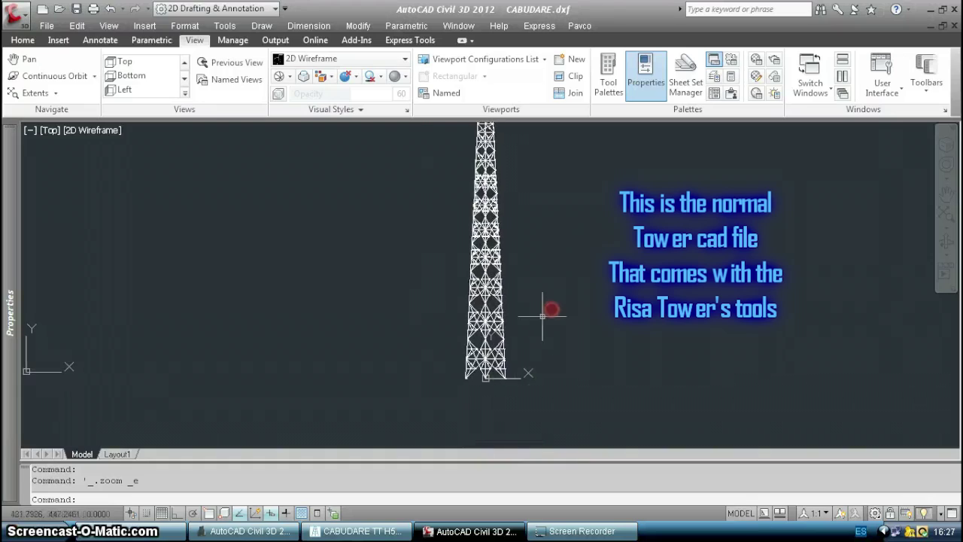
scroll(472, 355, up, 8)
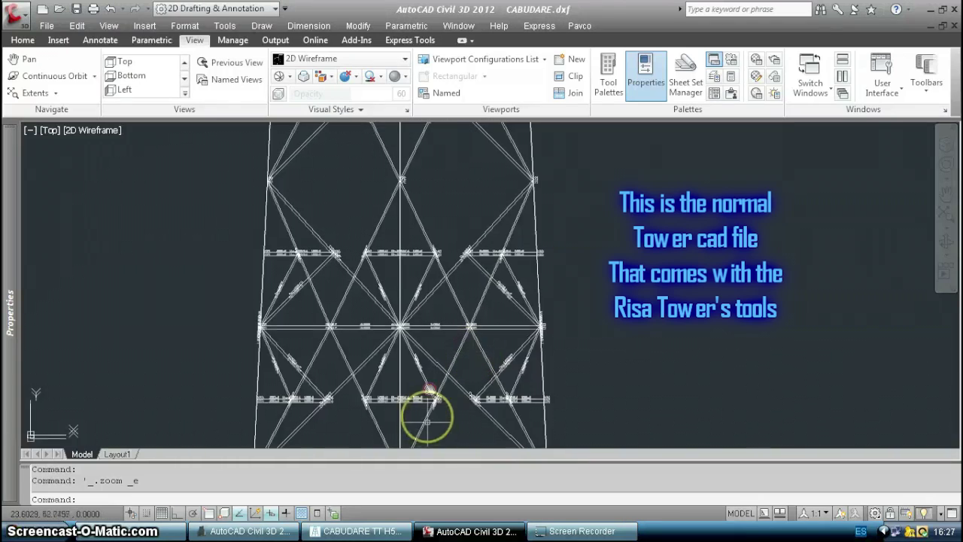
scroll(511, 369, up, 2)
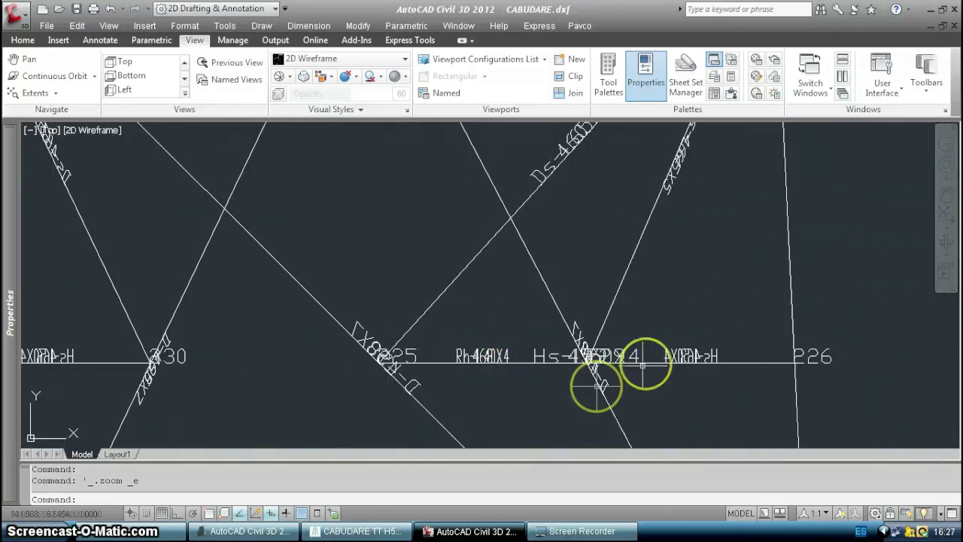
mouse_move(424, 189)
middle_down()
mouse_move(469, 355)
mouse_move(508, 447)
middle_up()
mouse_move(421, 235)
middle_down()
mouse_move(484, 323)
mouse_move(611, 427)
middle_up()
scroll(544, 359, down, 8)
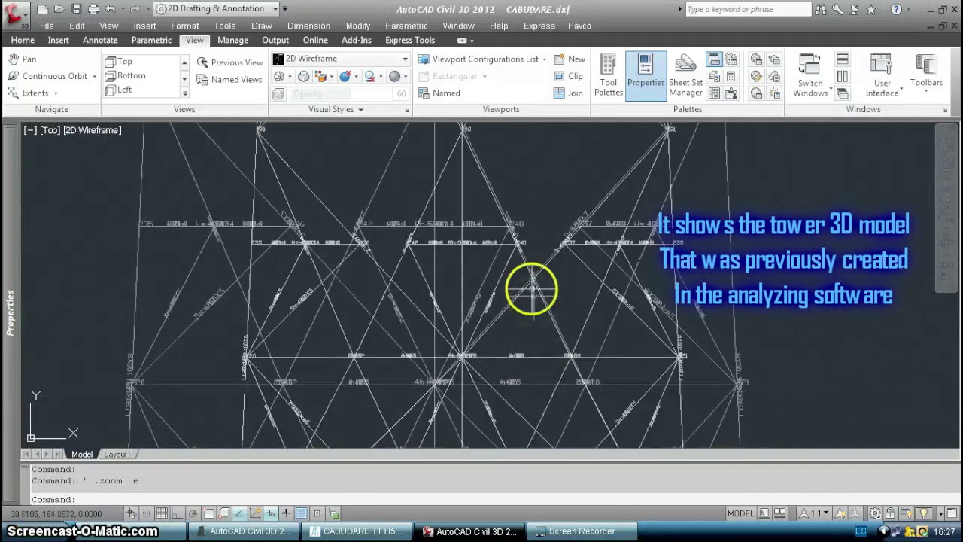
middle_drag(529, 294, 542, 442)
middle_drag(557, 196, 541, 515)
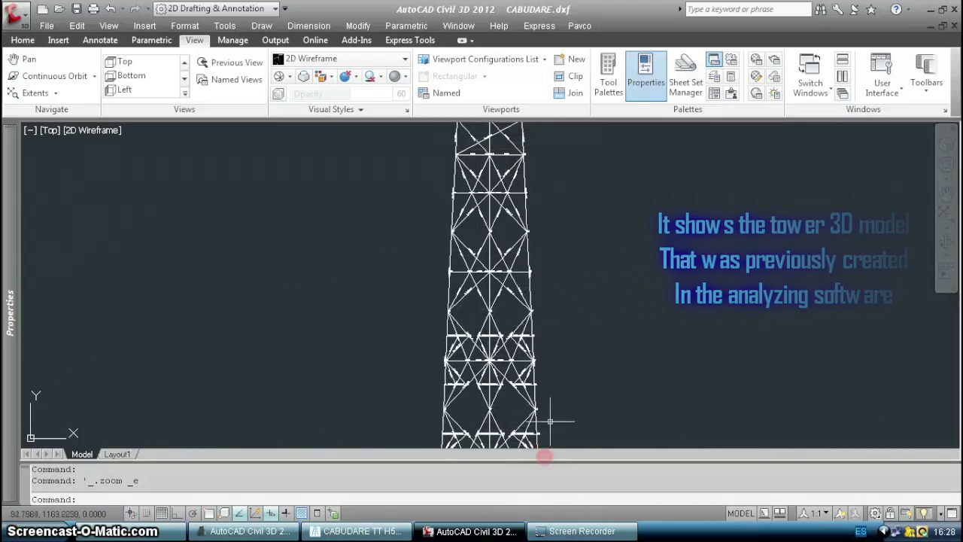
middle_drag(572, 209, 564, 368)
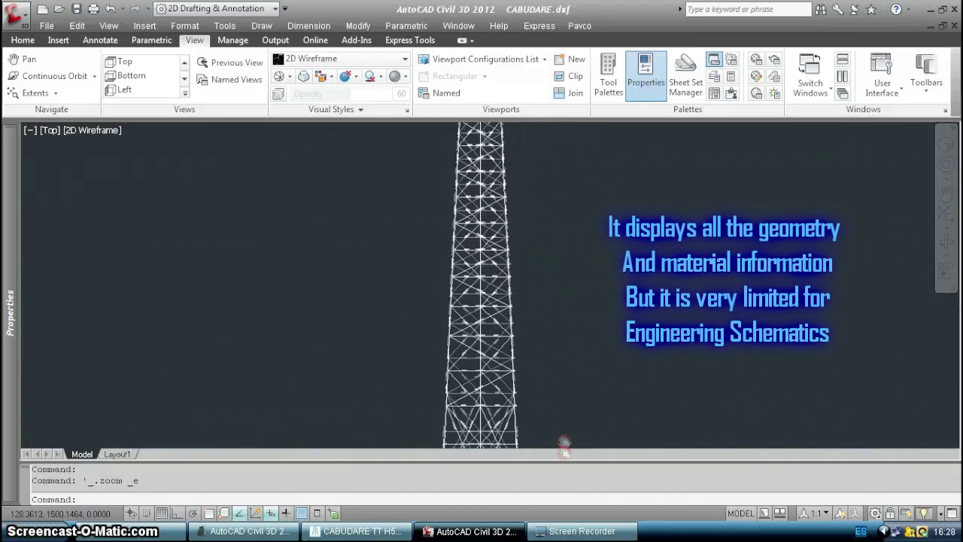
scroll(489, 215, up, 5)
middle_drag(497, 190, 490, 338)
scroll(465, 211, up, 4)
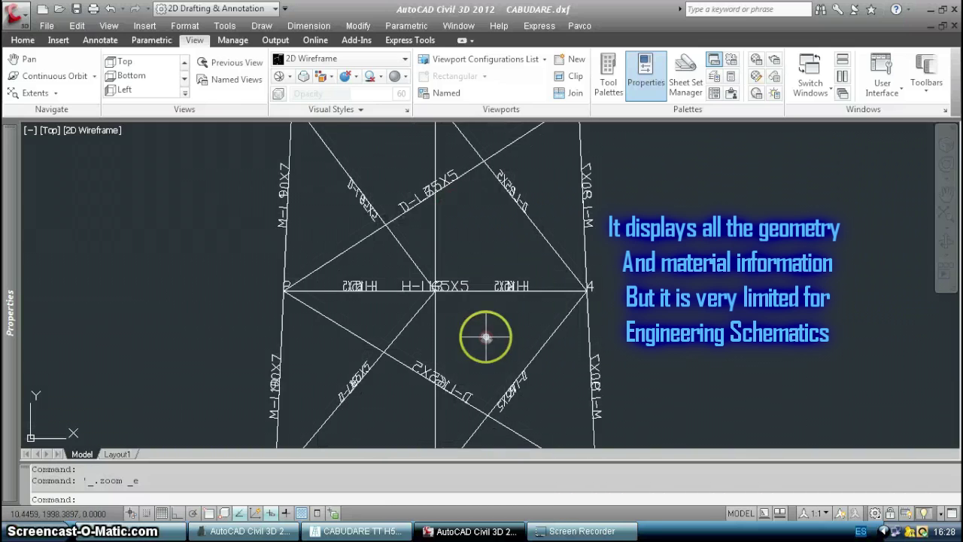
scroll(490, 241, down, 9)
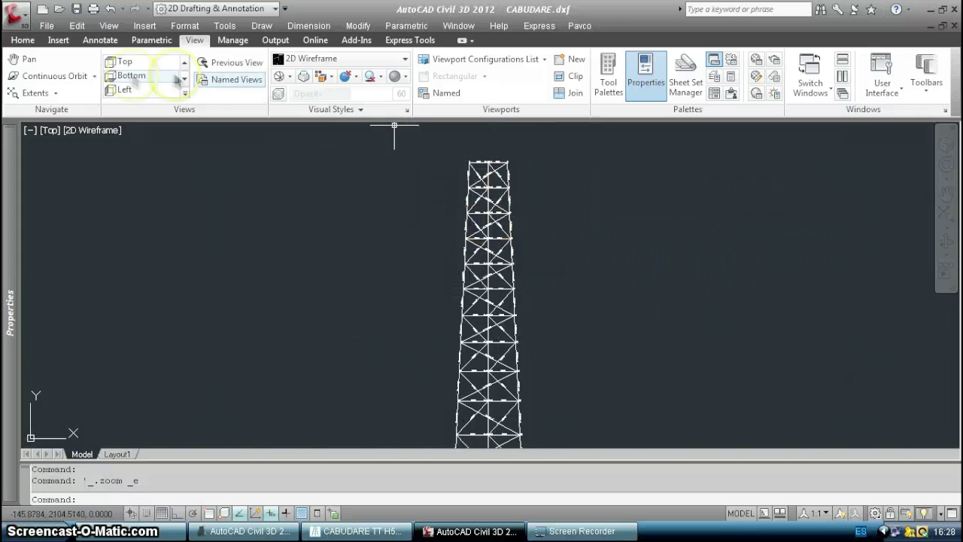
Turn the tower to an angled 3D view with Free Orbit and examine its legs and bracing down to the base.
click(94, 76)
click(47, 124)
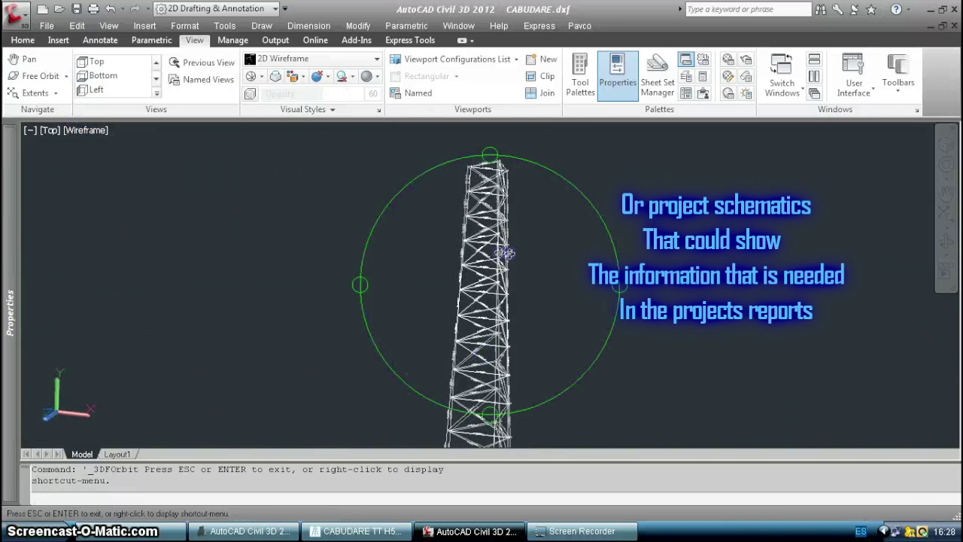
key(Escape)
middle_drag(508, 266, 524, 310)
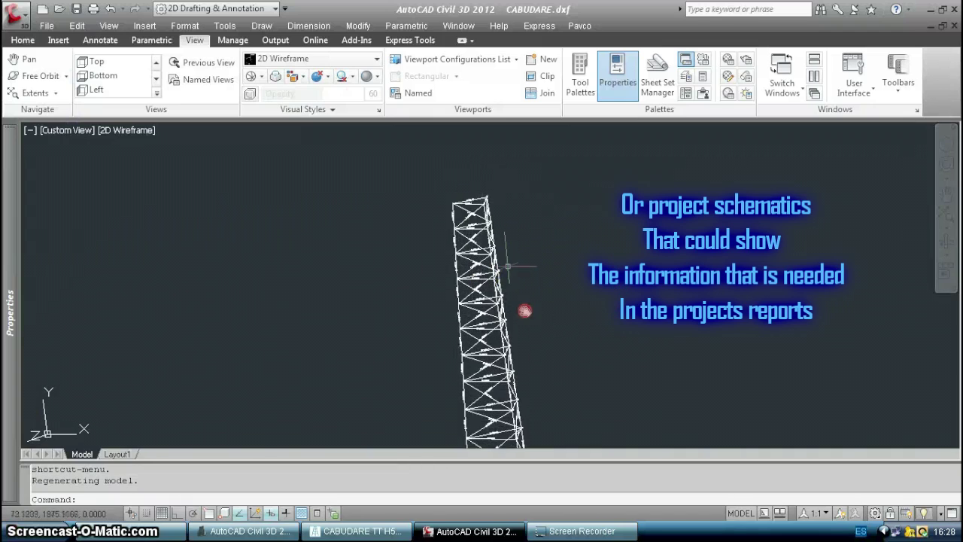
middle_drag(530, 379, 505, 185)
scroll(512, 324, down, 6)
scroll(553, 410, up, 3)
scroll(457, 283, up, 4)
scroll(583, 419, up, 2)
middle_drag(582, 419, 529, 170)
scroll(520, 289, down, 5)
middle_drag(557, 365, 509, 141)
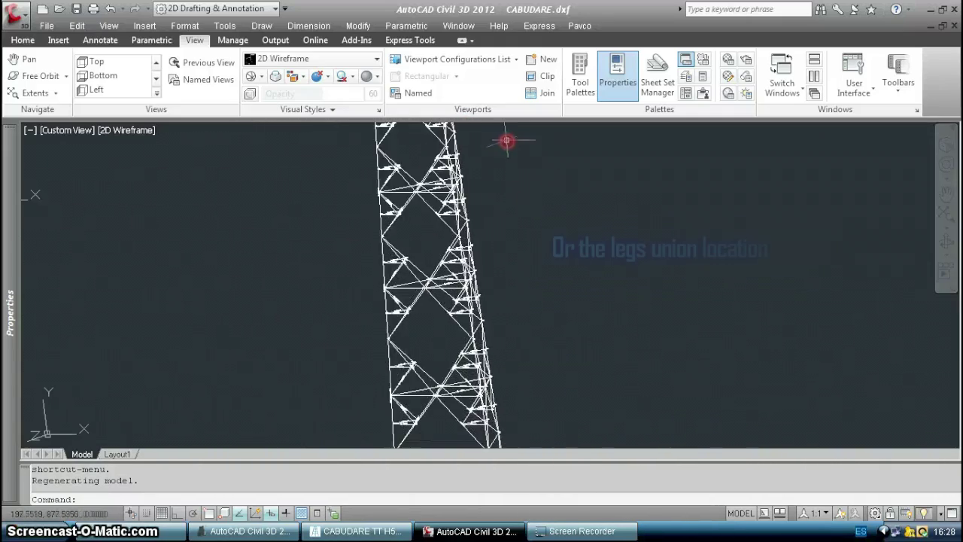
middle_drag(550, 406, 509, 223)
scroll(441, 215, up, 5)
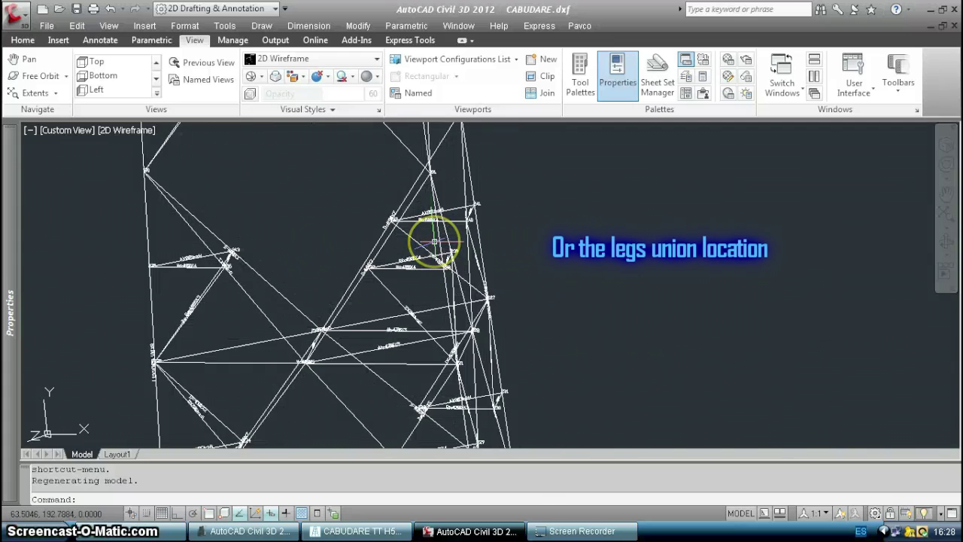
scroll(435, 242, down, 6)
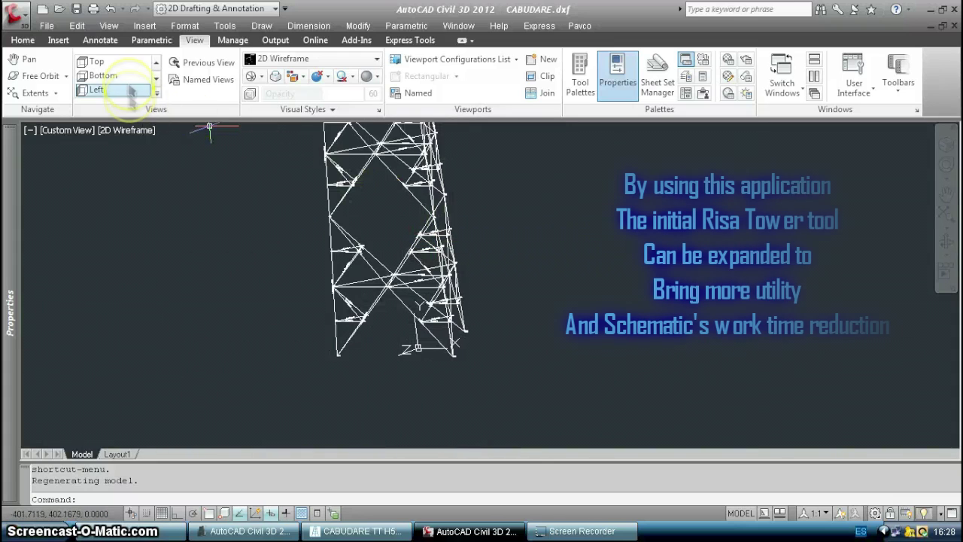
Try Continuous Orbit on the tower model and restore the Top view.
click(67, 77)
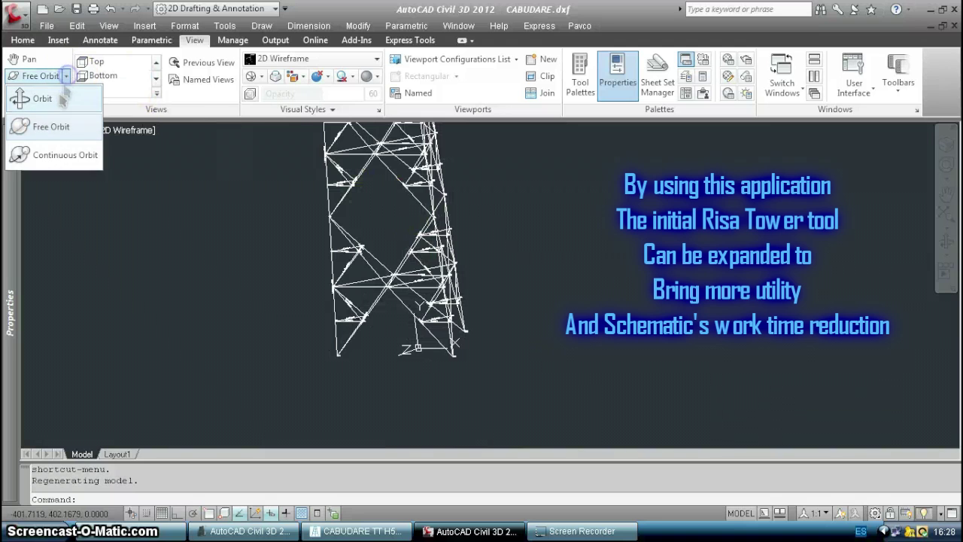
click(55, 157)
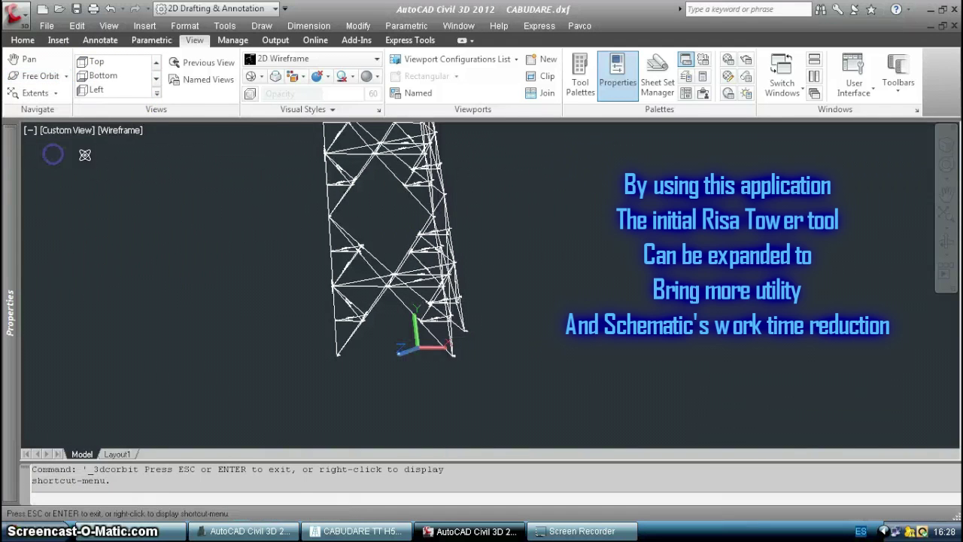
click(125, 62)
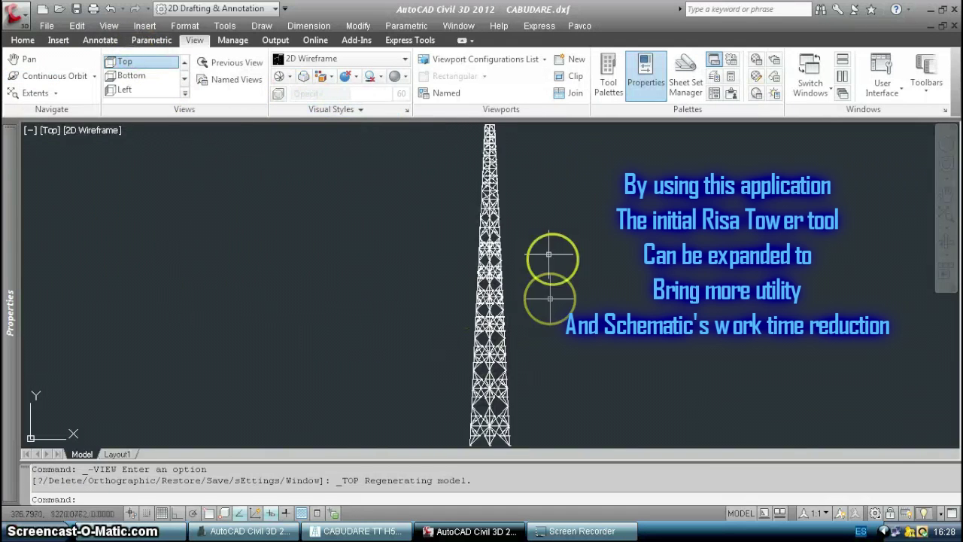
Load the Tower Schematics Prototype.lsp AutoLISP application into the drawing and close the application loader.
click(224, 25)
mouse_move(286, 331)
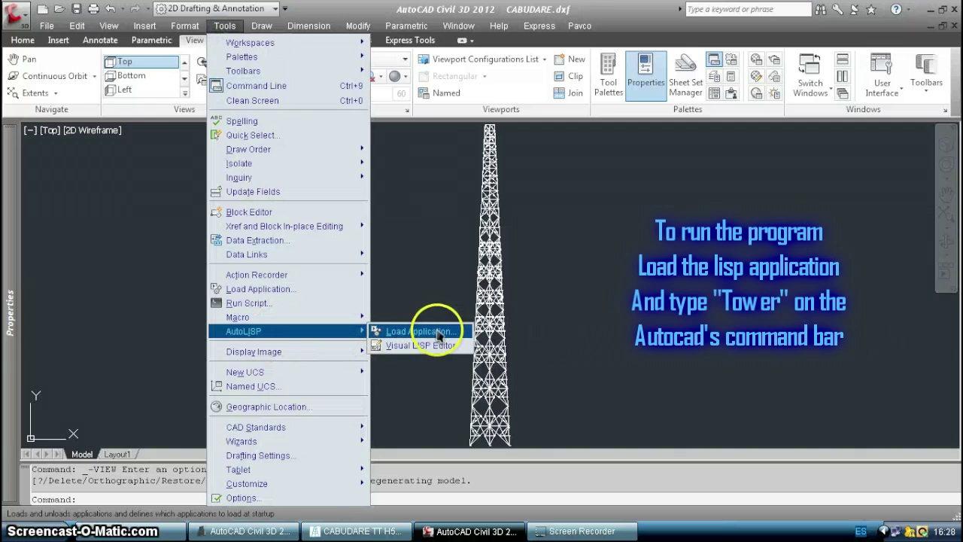
click(437, 332)
click(324, 132)
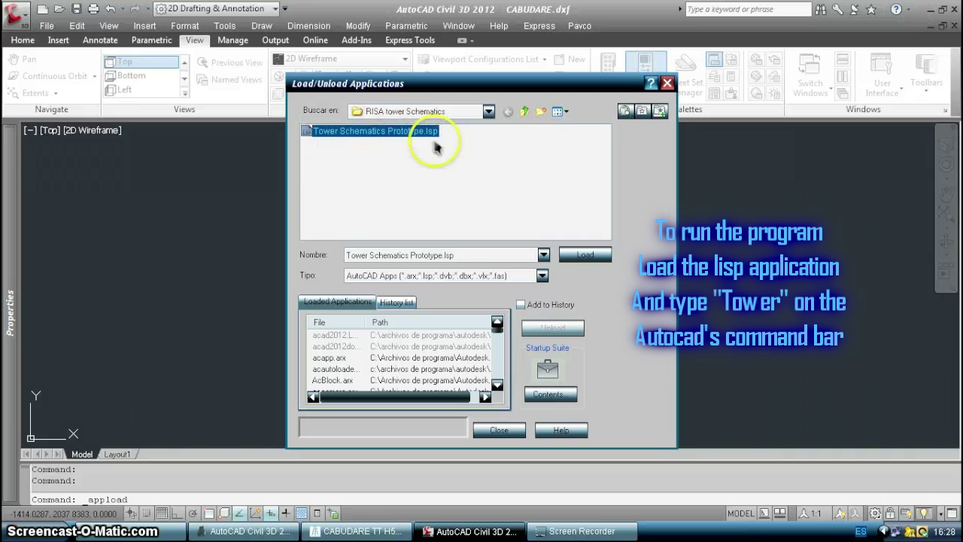
click(572, 256)
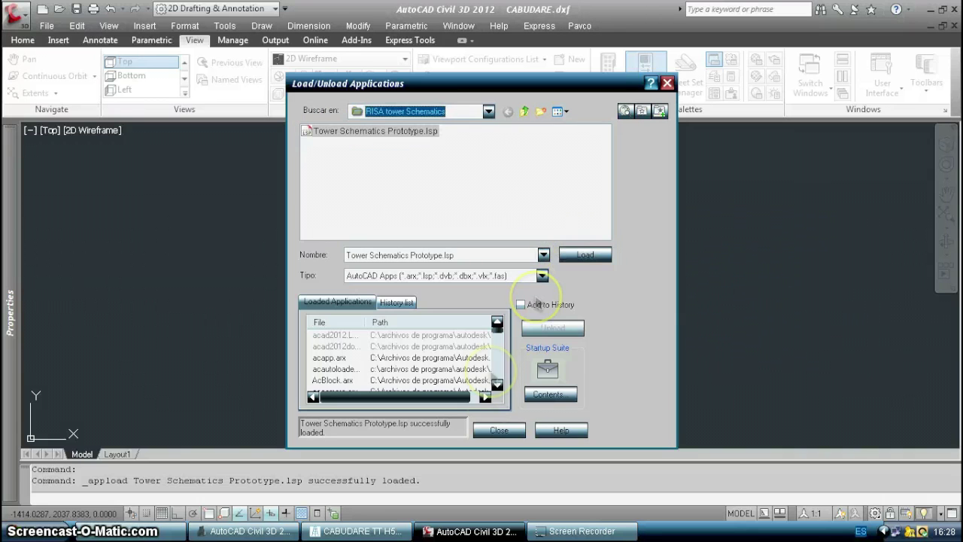
click(499, 430)
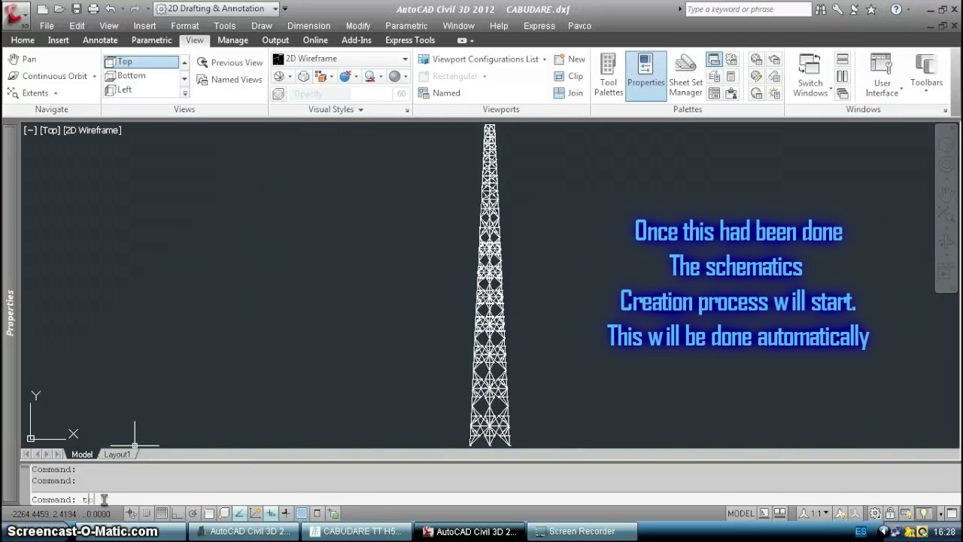
Run the tower command to generate the tower schematics and bring all of the resulting drawings into view.
key(BackSpace)
text(wer)
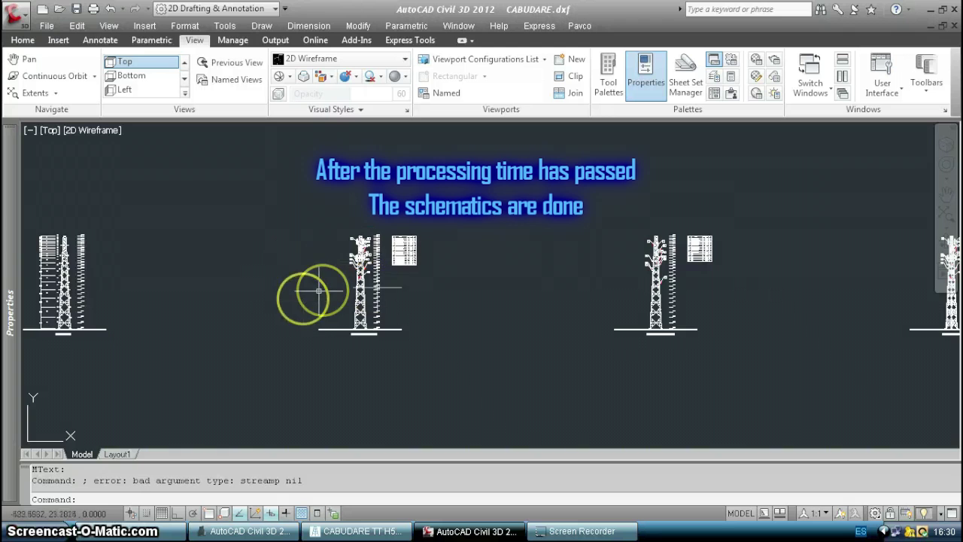
scroll(303, 300, down, 2)
mouse_move(557, 302)
middle_down()
mouse_move(241, 301)
mouse_move(536, 304)
middle_up()
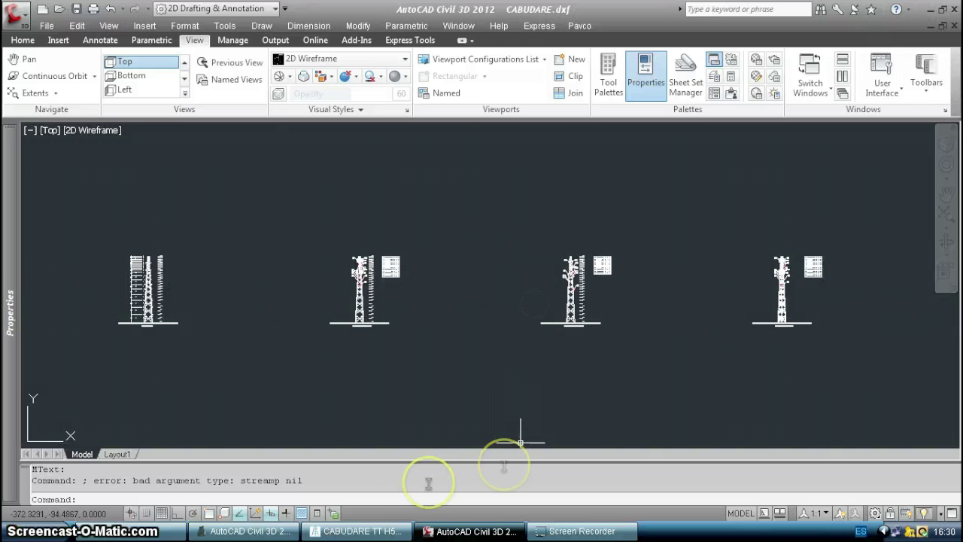
Switch to RISATower, view the original Material Take-Off drawing for comparison, and return to AutoCAD Civil 3D.
click(355, 531)
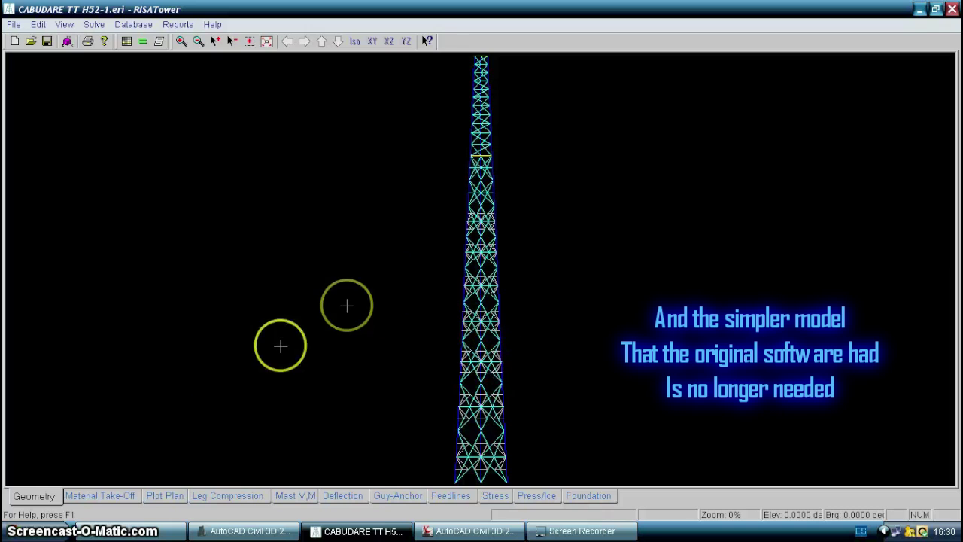
click(113, 495)
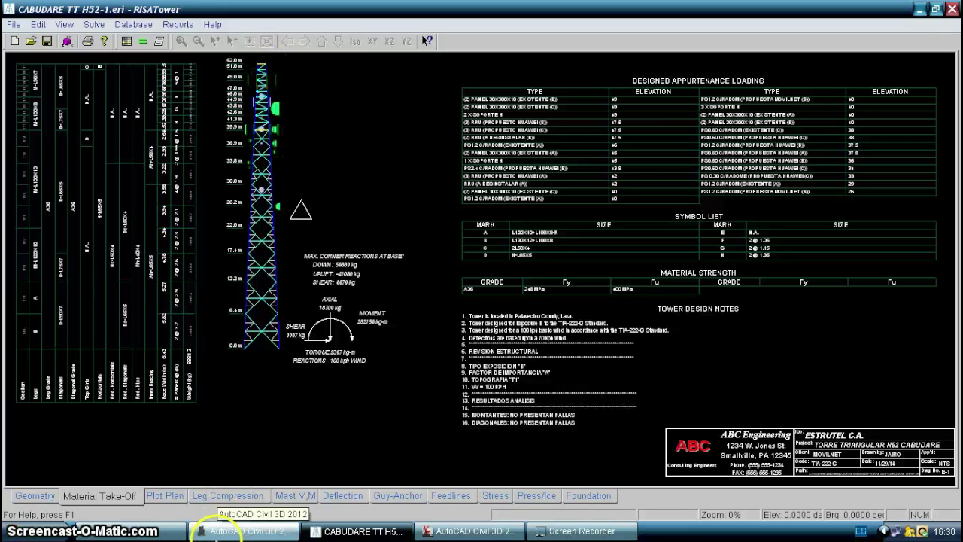
click(350, 536)
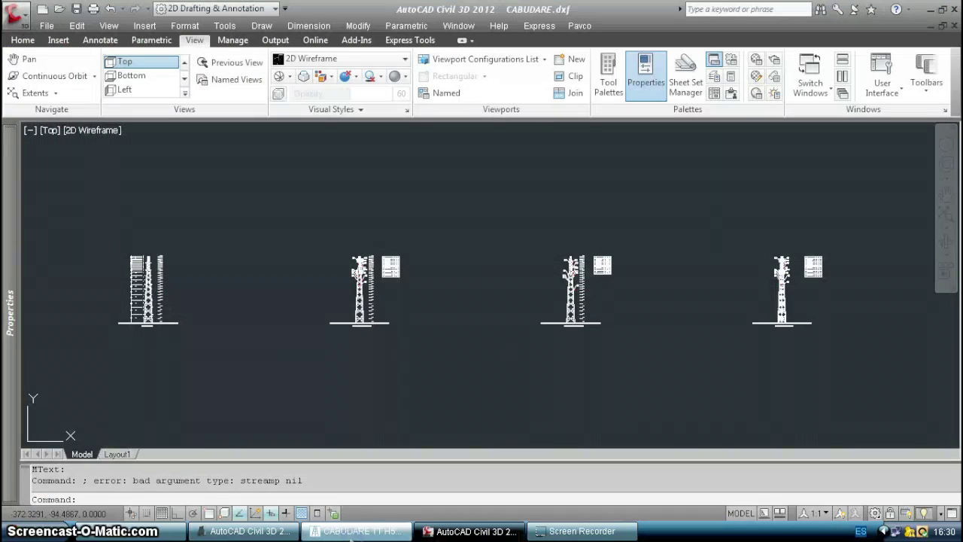
Examine the general tower schematic from its title and base up to the top, including section, horizontal, union and elevation labels.
middle_drag(253, 286, 436, 293)
scroll(312, 317, up, 4)
scroll(318, 194, up, 8)
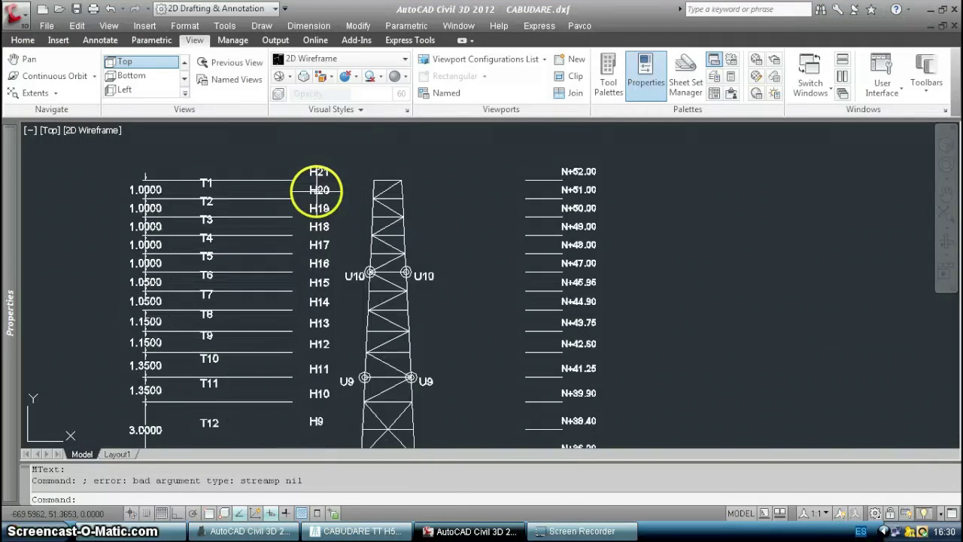
scroll(363, 349, down, 10)
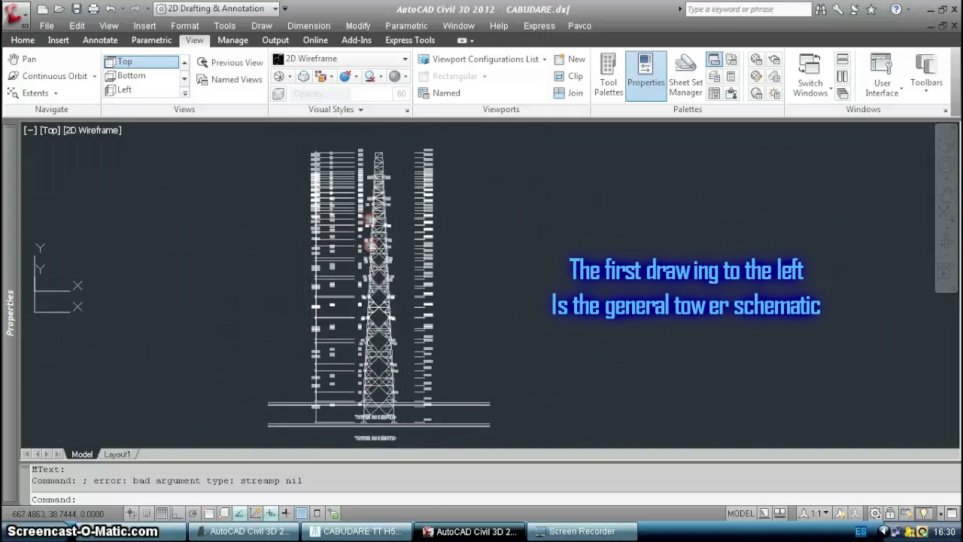
scroll(376, 366, up, 8)
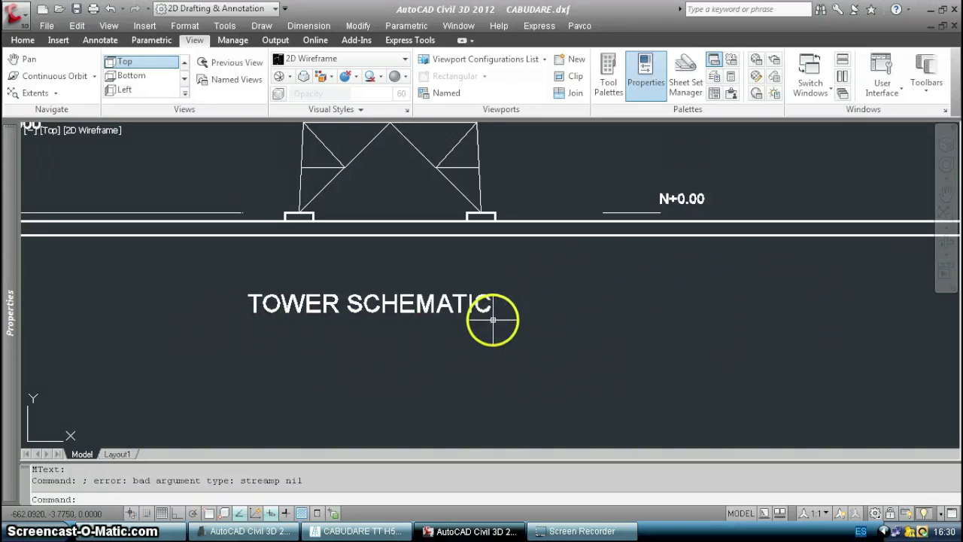
scroll(493, 320, down, 2)
mouse_move(490, 204)
middle_down()
mouse_move(477, 366)
mouse_move(482, 527)
middle_up()
middle_drag(520, 153, 507, 478)
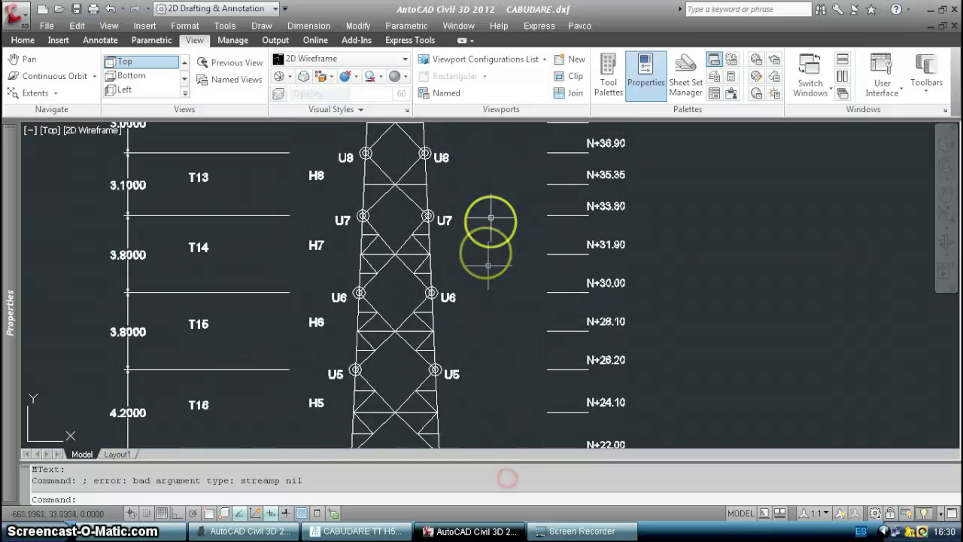
middle_drag(492, 151, 493, 463)
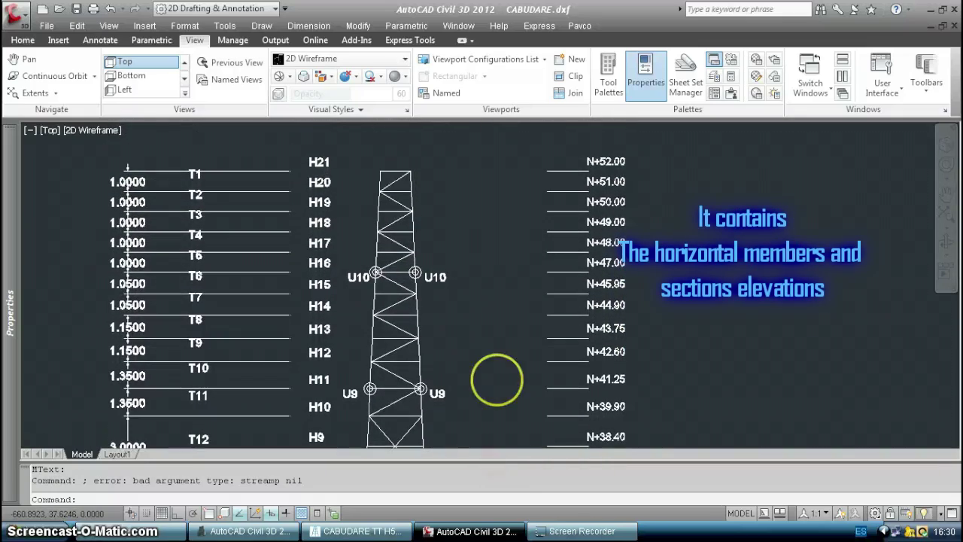
Inspect the section labels and lengths, highlighting the T12 diagonals with the matching section lines and length dimension, and clear the selection.
scroll(227, 151, up, 3)
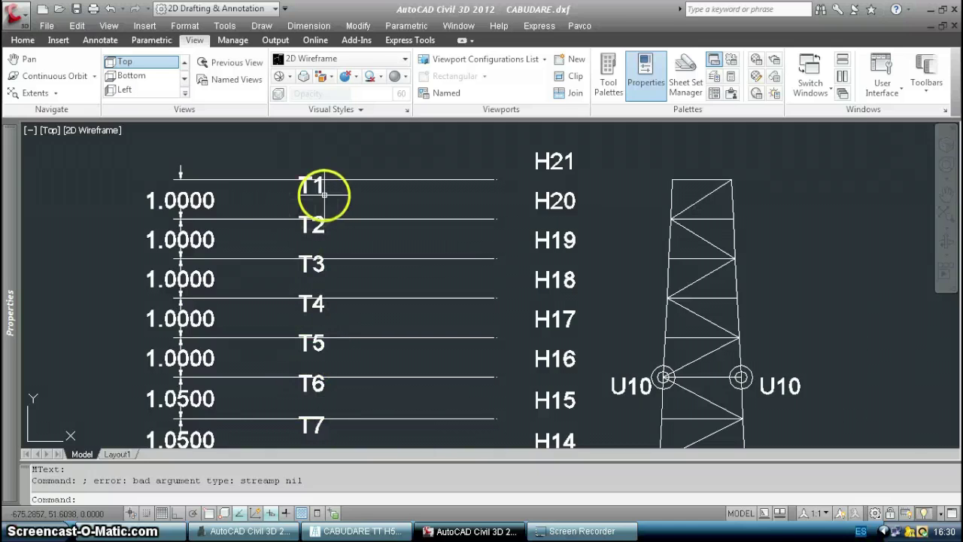
scroll(304, 286, down, 3)
scroll(307, 246, up, 3)
scroll(307, 246, up, 2)
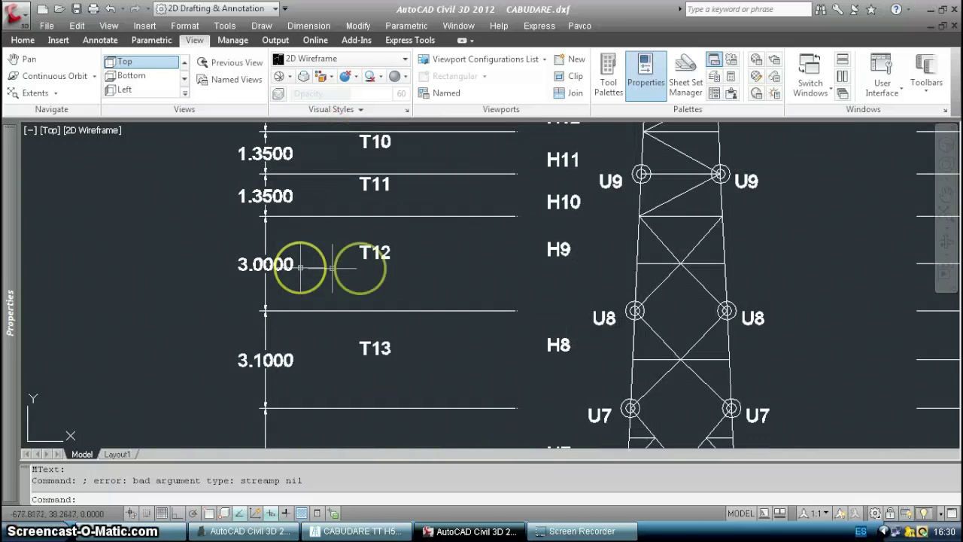
click(660, 237)
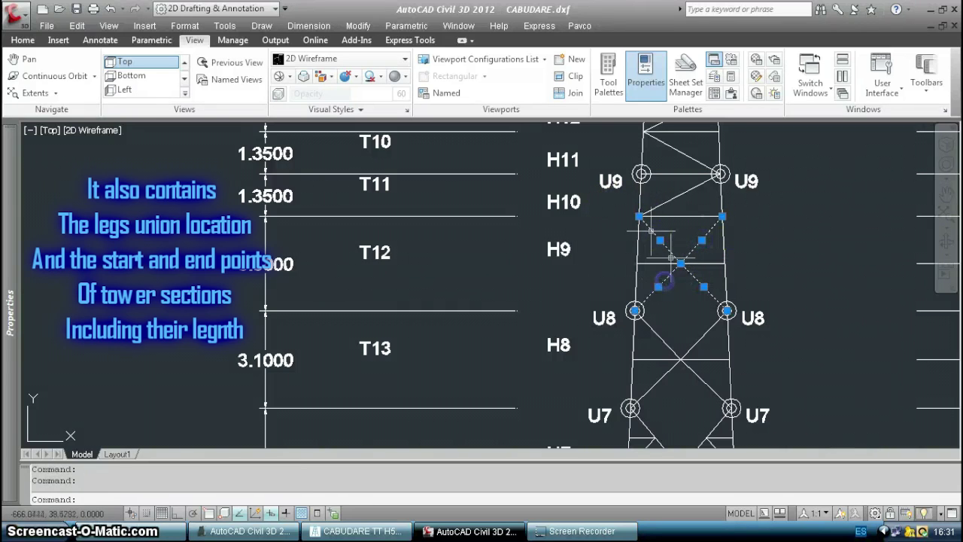
click(469, 216)
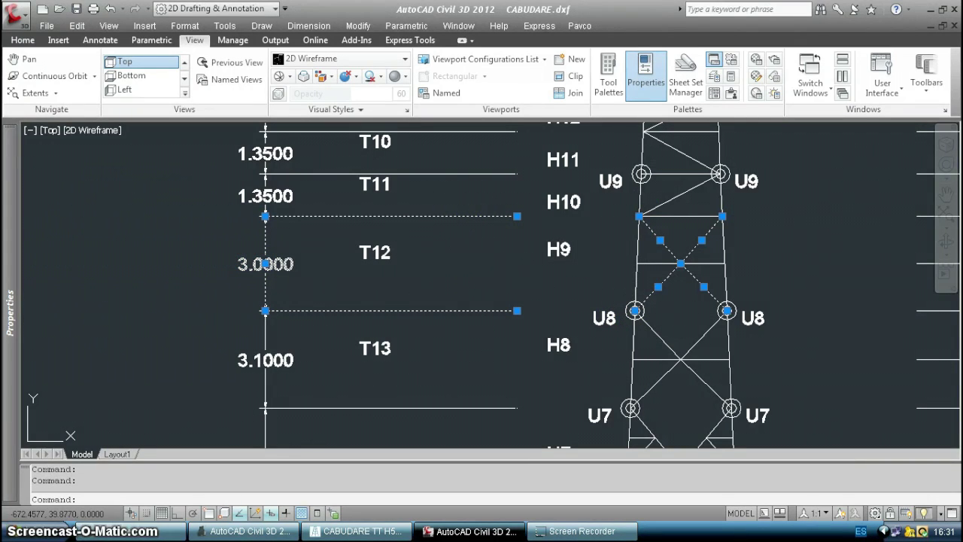
key(Escape)
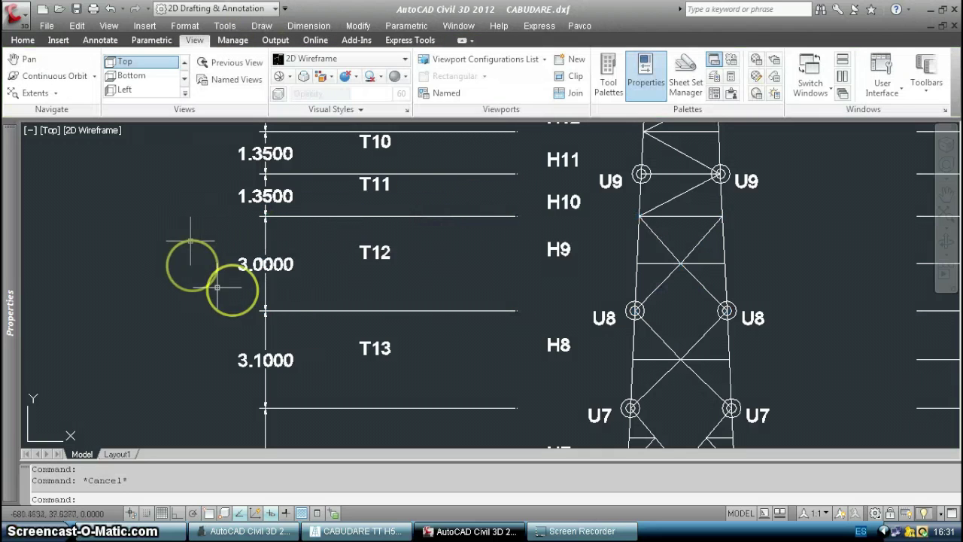
Switch to RISATower, open the tower's Geometry input data and check the heights and lengths of the upper sections row by row.
click(352, 531)
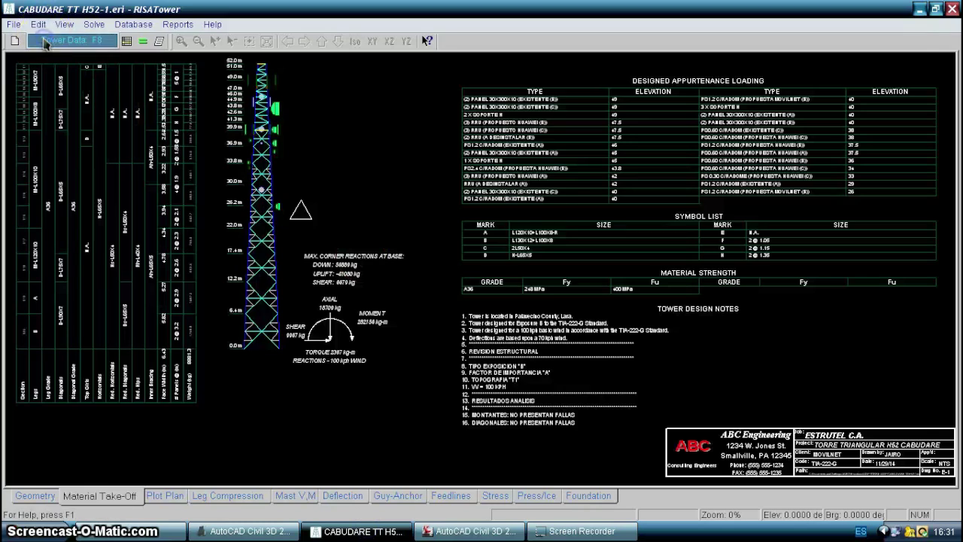
click(45, 42)
click(131, 34)
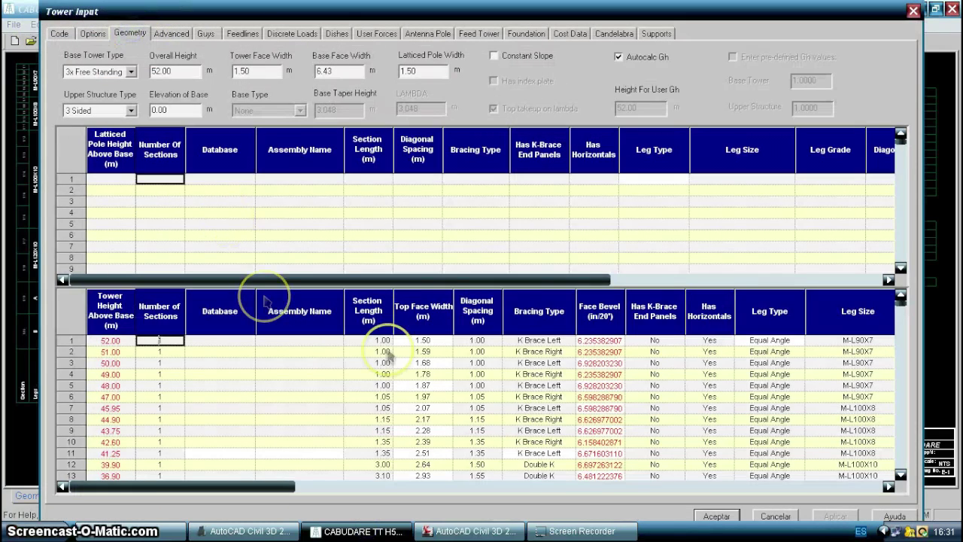
click(71, 341)
click(71, 352)
click(70, 363)
click(71, 385)
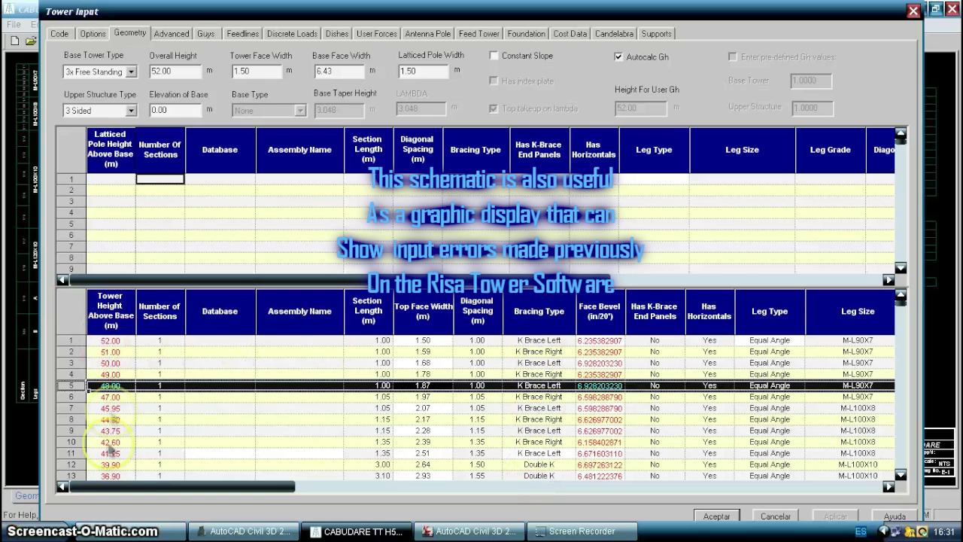
click(71, 396)
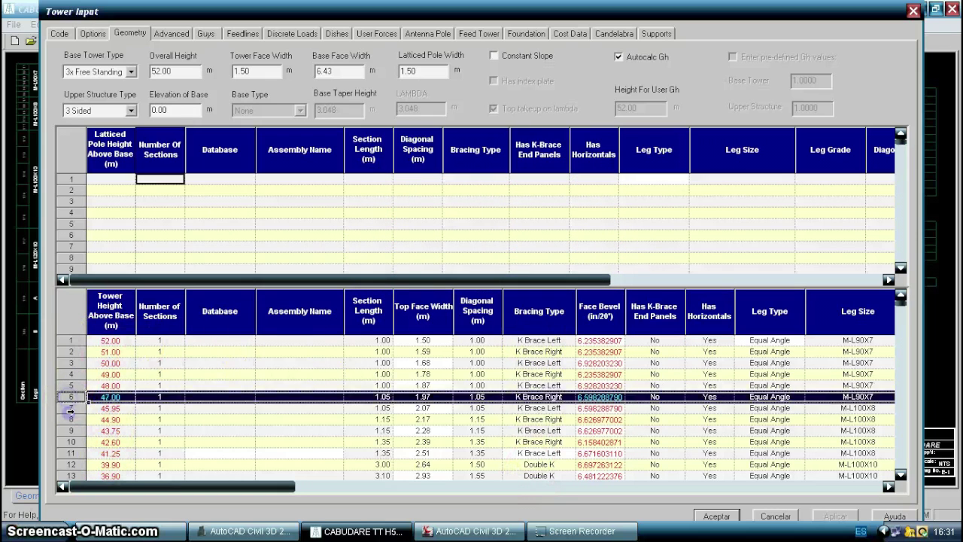
click(70, 408)
Return to AutoCAD Civil 3D and examine the schematic down the tower and back up to the H21, H20 and H19 horizontal labels.
click(469, 531)
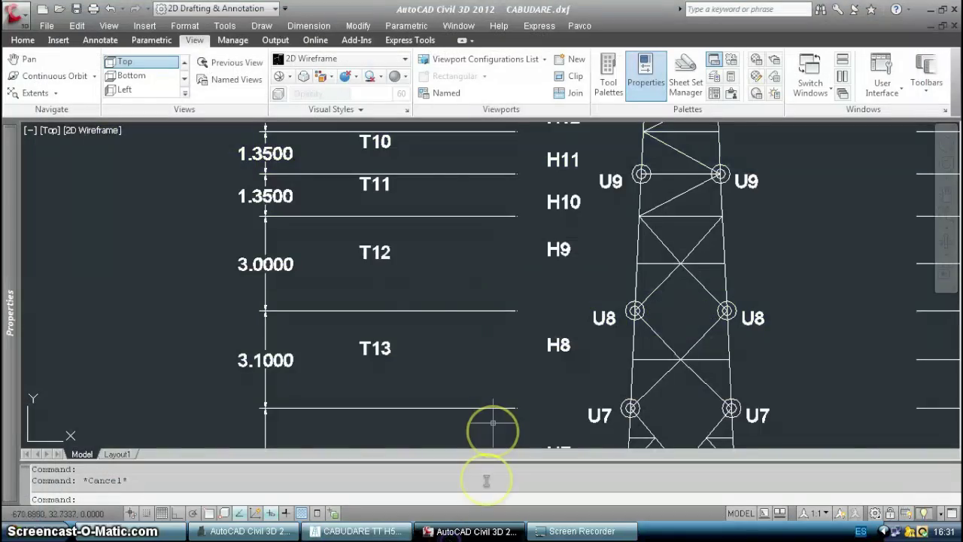
scroll(352, 286, down, 3)
mouse_move(411, 379)
middle_down()
mouse_move(396, 359)
mouse_move(179, 291)
middle_up()
scroll(430, 348, up, 1)
mouse_move(461, 388)
middle_down()
mouse_move(429, 343)
mouse_move(429, 204)
mouse_move(414, 117)
mouse_move(414, 424)
middle_up()
scroll(429, 344, up, 5)
scroll(411, 433, down, 3)
middle_drag(415, 212, 428, 529)
mouse_move(391, 346)
middle_down()
mouse_move(398, 419)
mouse_move(426, 424)
mouse_move(602, 369)
mouse_move(602, 377)
middle_up()
middle_drag(412, 211, 432, 310)
scroll(360, 206, up, 3)
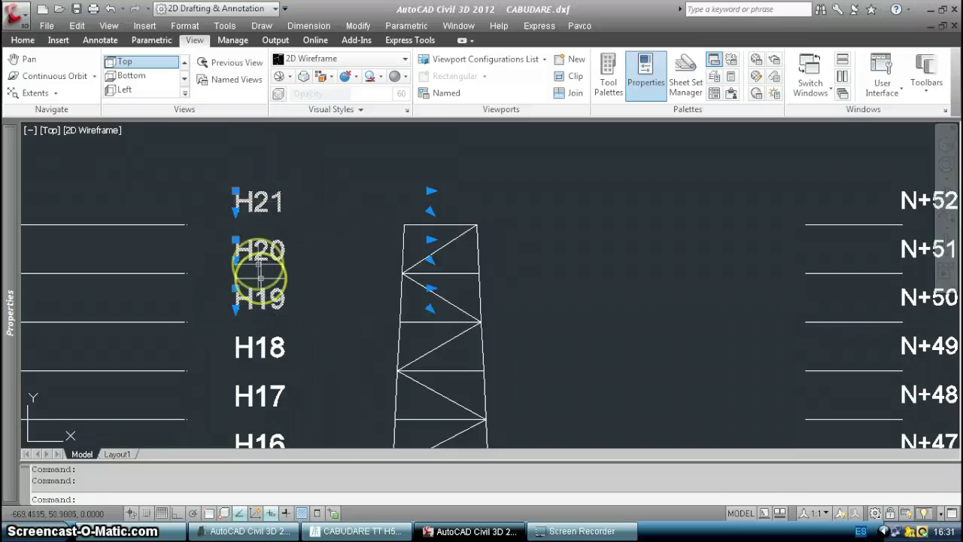
Switch to RISATower and check the girt and horizontal member types and sizes for section rows 8, 9, 10 and 1.
click(365, 531)
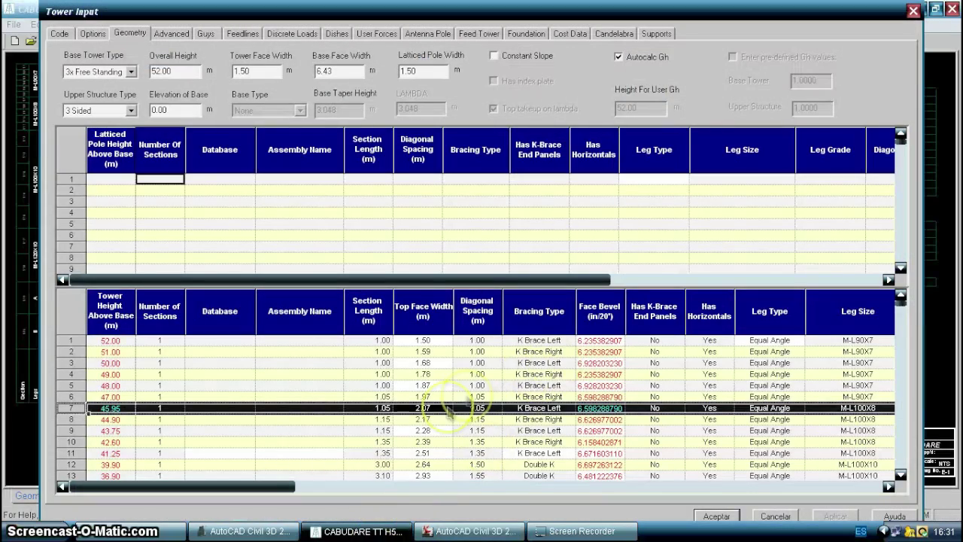
drag(260, 488, 521, 487)
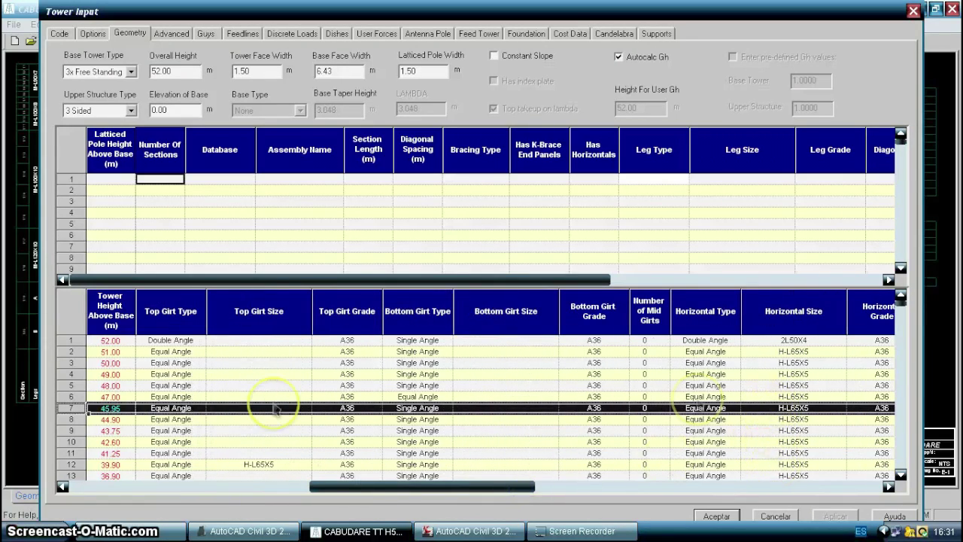
click(72, 419)
click(72, 430)
click(72, 441)
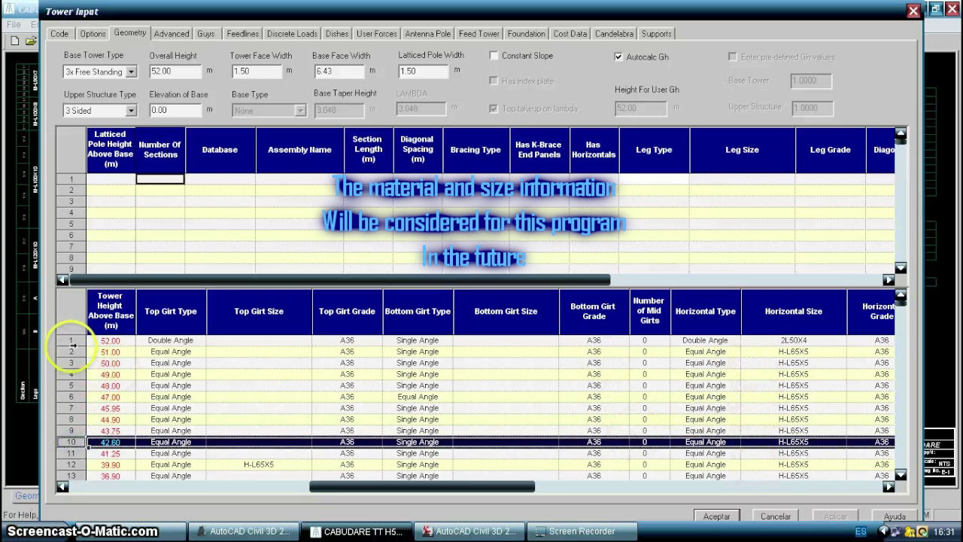
click(73, 341)
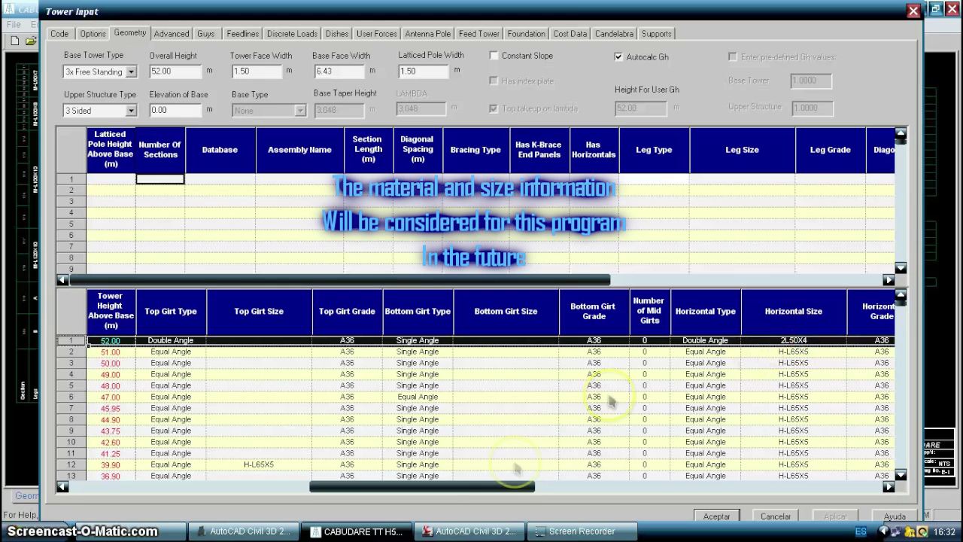
Return to AutoCAD Civil 3D, clear the label selection, highlight the tower's three uppermost horizontal members and deselect them.
click(470, 532)
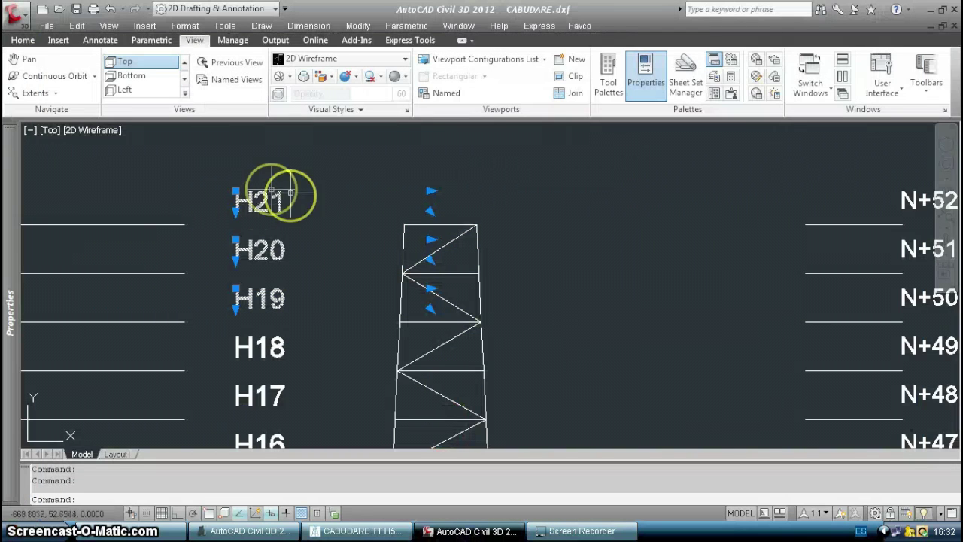
key(Escape)
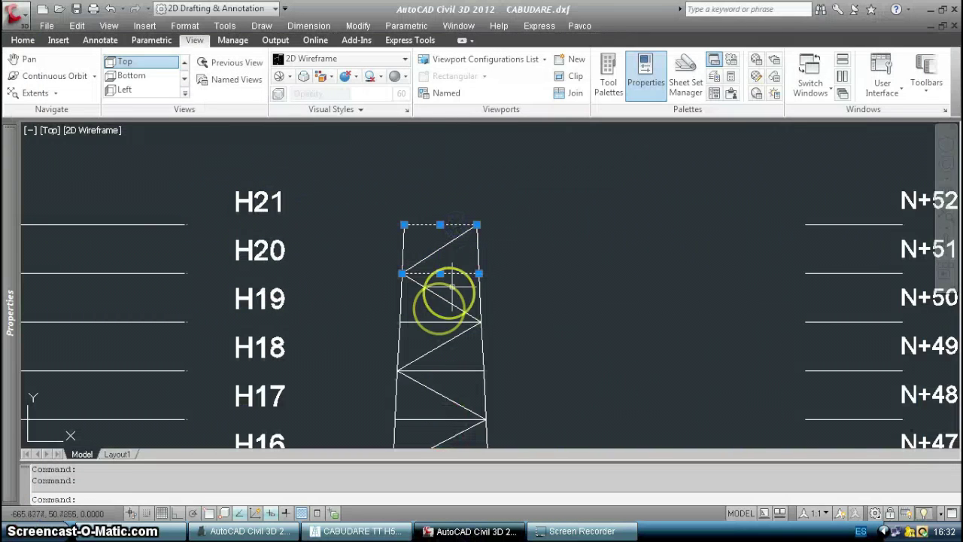
click(432, 322)
key(Escape)
Inspect the U10 leg union markers, highlight the union label beside the tower leg and clear the selection.
scroll(497, 263, down, 4)
scroll(441, 258, up, 5)
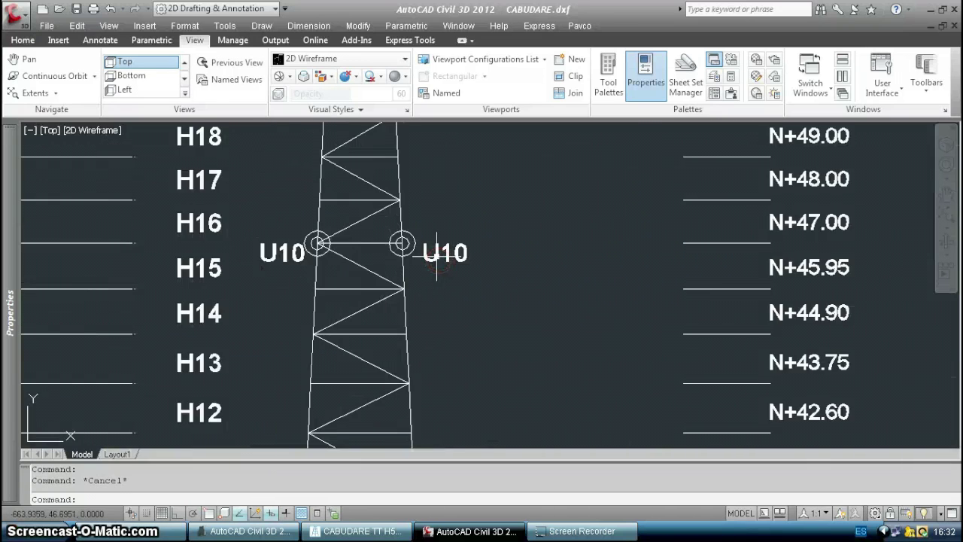
scroll(437, 256, up, 2)
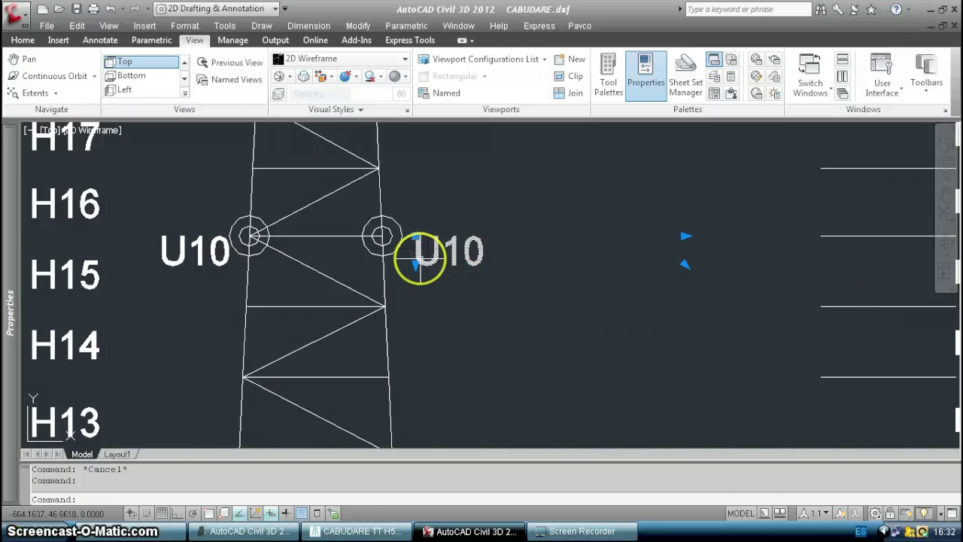
key(Escape)
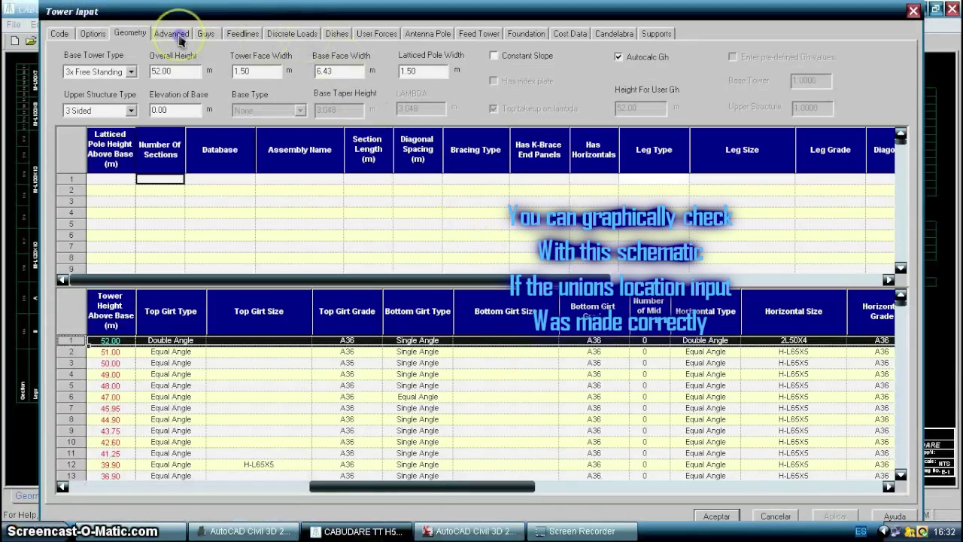
In RISATower's Advanced tower data, inspect the leg bolt size and number of leg bolts at the 47.00 m section.
click(177, 36)
drag(183, 490, 444, 490)
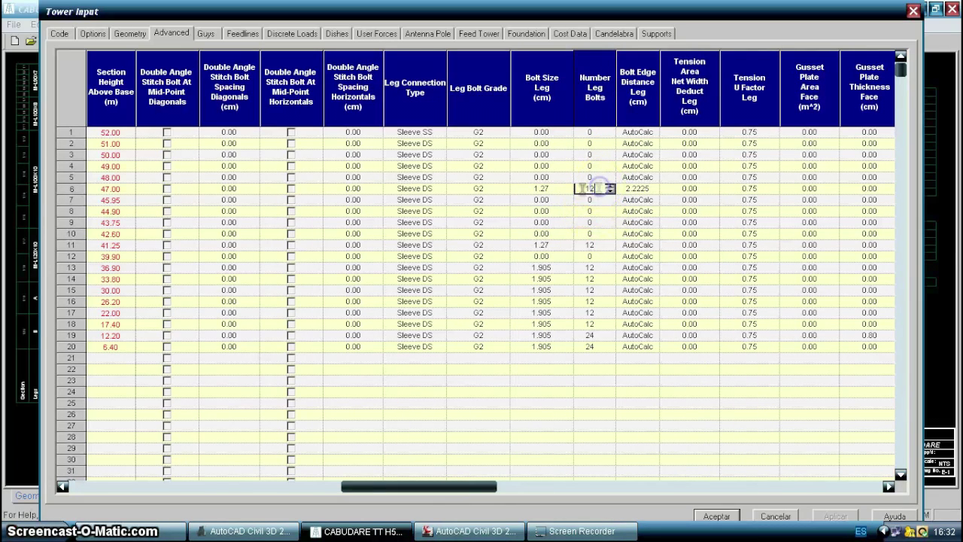
Highlight the 47.00 m section row in RISATower and match it to the N+47.00 elevation label beside U10 in AutoCAD Civil 3D.
click(66, 187)
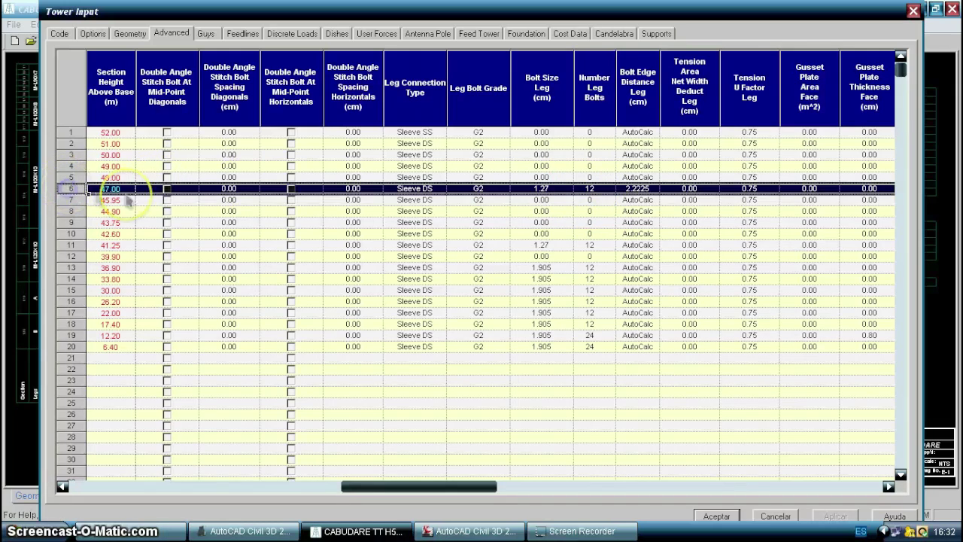
click(427, 530)
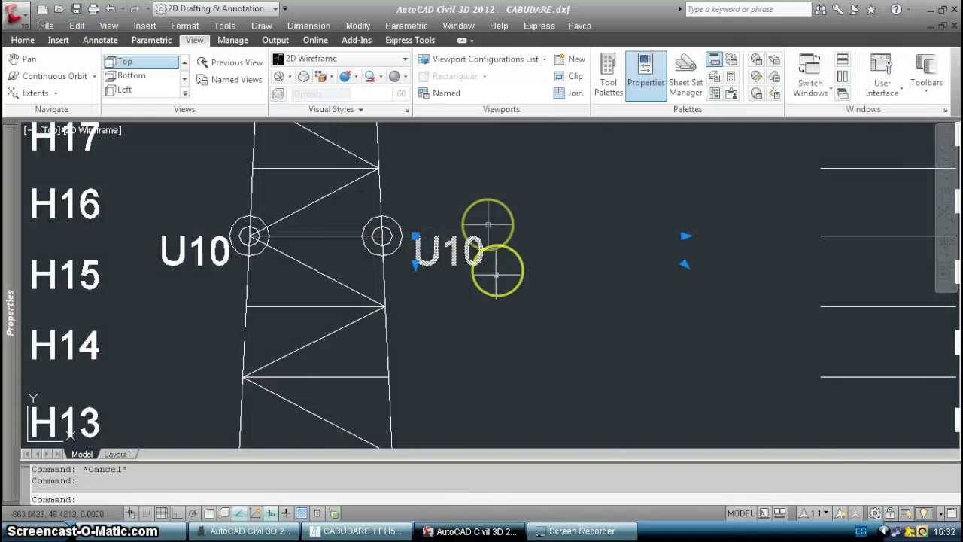
scroll(438, 202, down, 2)
middle_drag(570, 226, 348, 251)
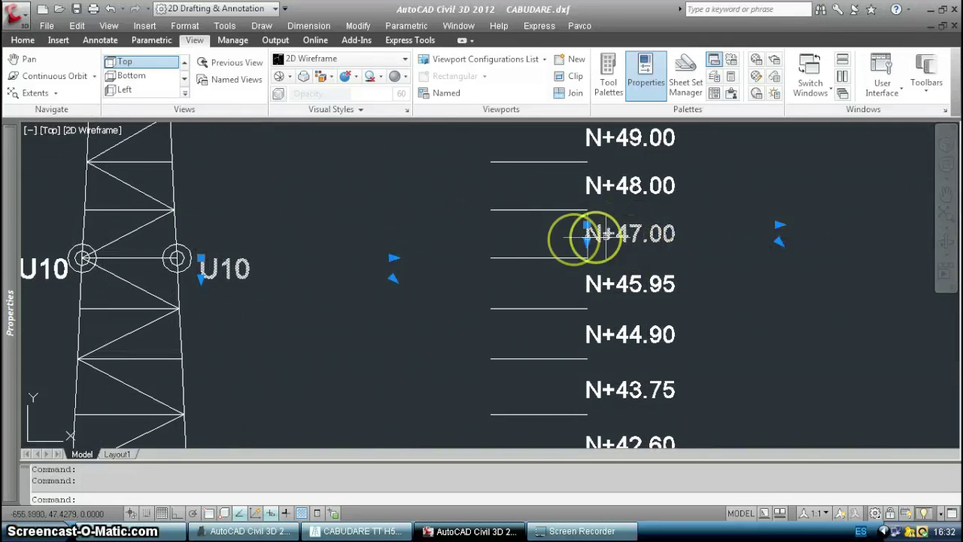
key(Escape)
Examine the lower part of the first tower schematic and locate the existing equipment schematic with its title.
mouse_move(235, 357)
middle_down()
mouse_move(347, 181)
mouse_move(366, 109)
middle_up()
scroll(352, 280, down, 4)
mouse_move(377, 332)
middle_down()
mouse_move(441, 253)
mouse_move(440, 109)
mouse_move(432, 279)
mouse_move(483, 390)
mouse_move(484, 188)
mouse_move(471, 137)
middle_up()
scroll(484, 389, down, 4)
middle_drag(467, 301, 467, 202)
scroll(465, 260, down, 3)
scroll(464, 262, down, 3)
mouse_move(735, 258)
middle_down()
mouse_move(589, 252)
mouse_move(245, 270)
middle_up()
scroll(466, 335, up, 2)
scroll(466, 335, up, 7)
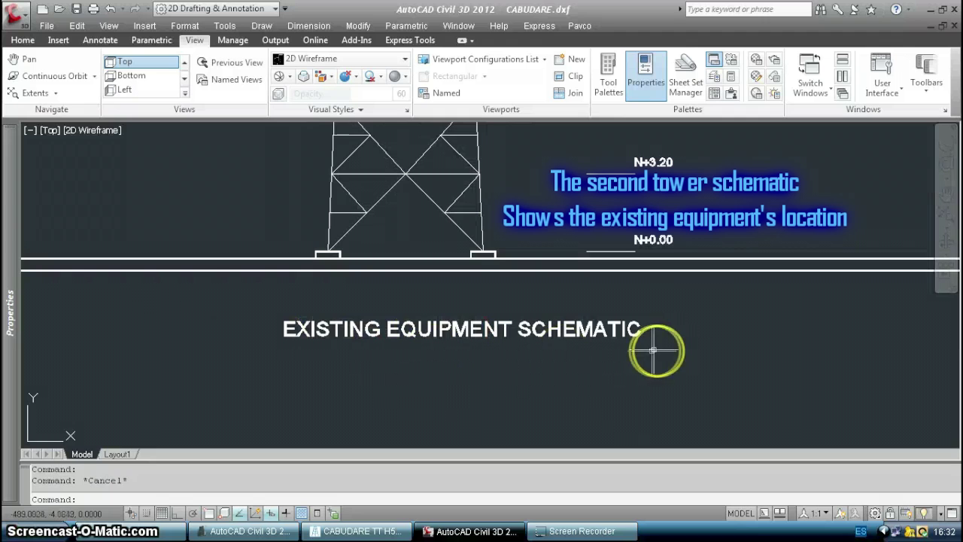
Examine the dishes and panel antennas on the existing equipment schematic, including their mounts and azimuth orientation.
scroll(669, 339, down, 3)
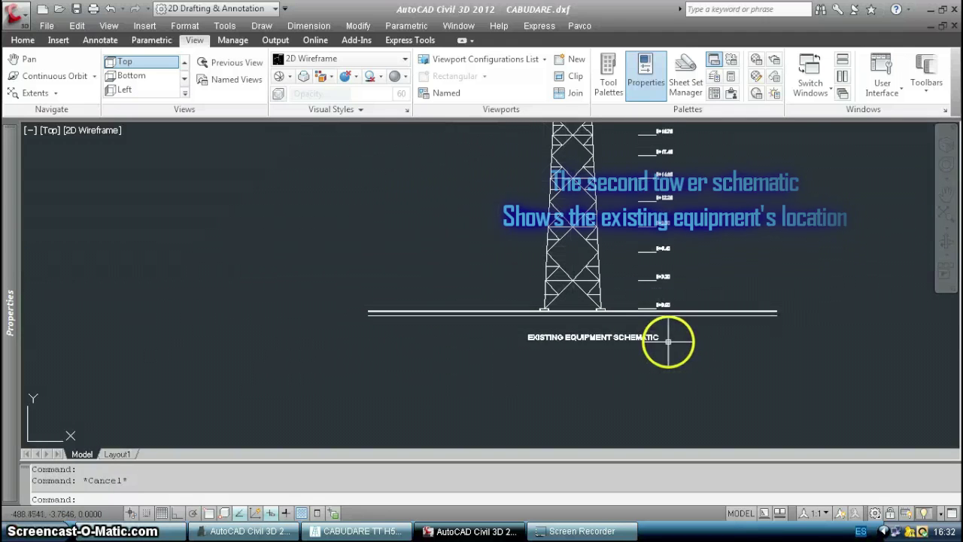
mouse_move(635, 249)
middle_down()
mouse_move(606, 366)
mouse_move(601, 454)
middle_up()
mouse_move(592, 286)
middle_down()
mouse_move(580, 389)
mouse_move(559, 274)
middle_up()
scroll(538, 316, up, 5)
scroll(576, 221, up, 5)
scroll(585, 255, up, 3)
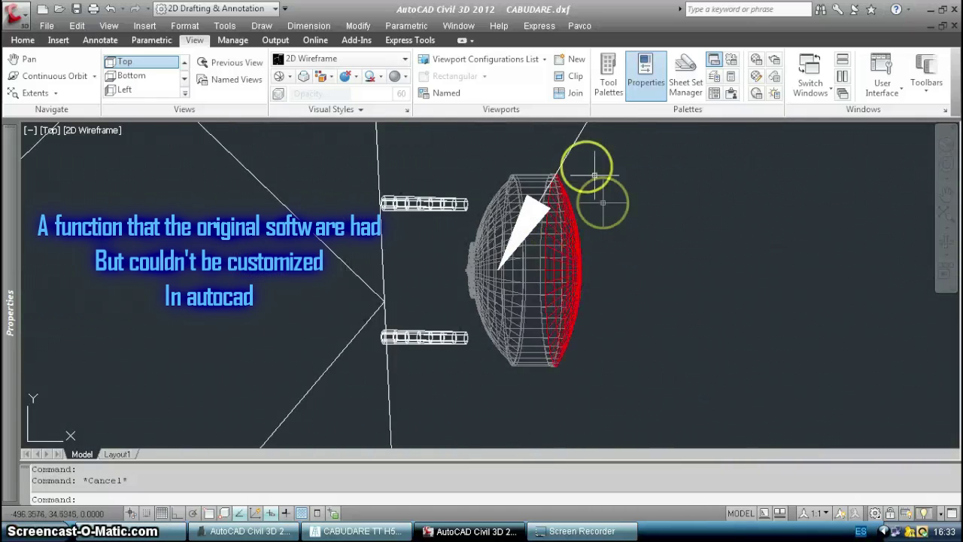
scroll(558, 209, down, 7)
middle_drag(516, 198, 575, 438)
scroll(582, 185, up, 5)
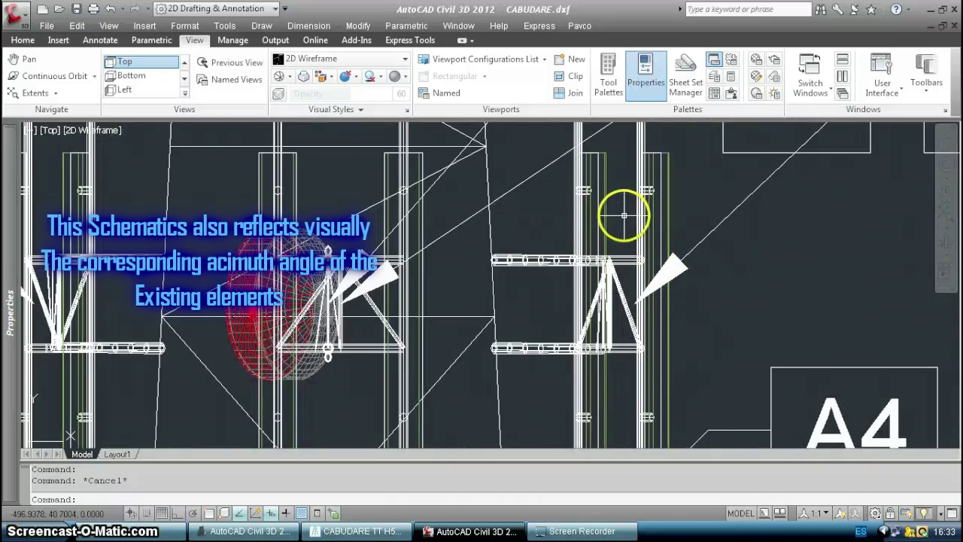
scroll(624, 215, down, 4)
mouse_move(636, 218)
middle_down()
mouse_move(607, 272)
mouse_move(478, 324)
mouse_move(489, 322)
middle_up()
scroll(495, 324, down, 5)
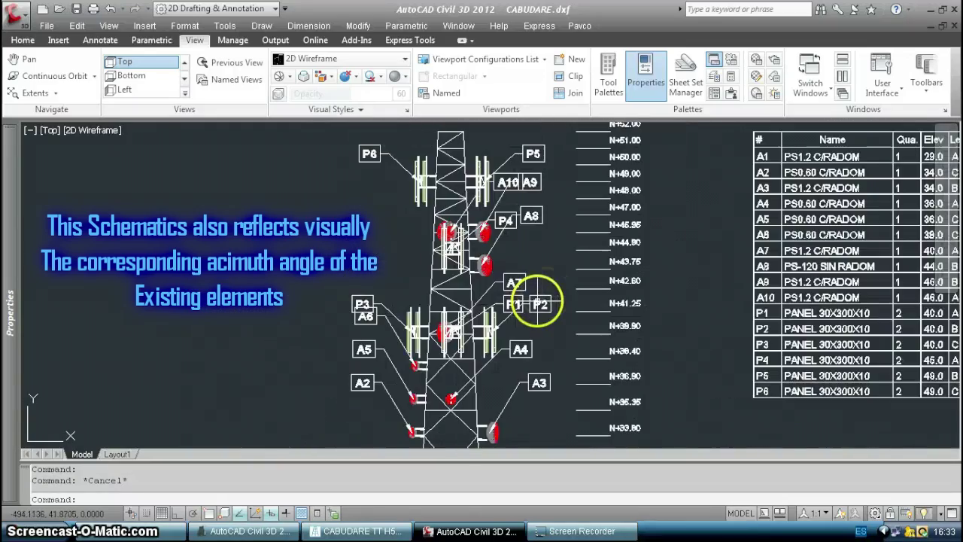
Inspect the equipment table beside the existing equipment schematic and open the Dishes data in RISATower.
middle_drag(538, 347, 308, 296)
middle_drag(573, 287, 477, 284)
scroll(520, 230, up, 1)
scroll(532, 216, up, 2)
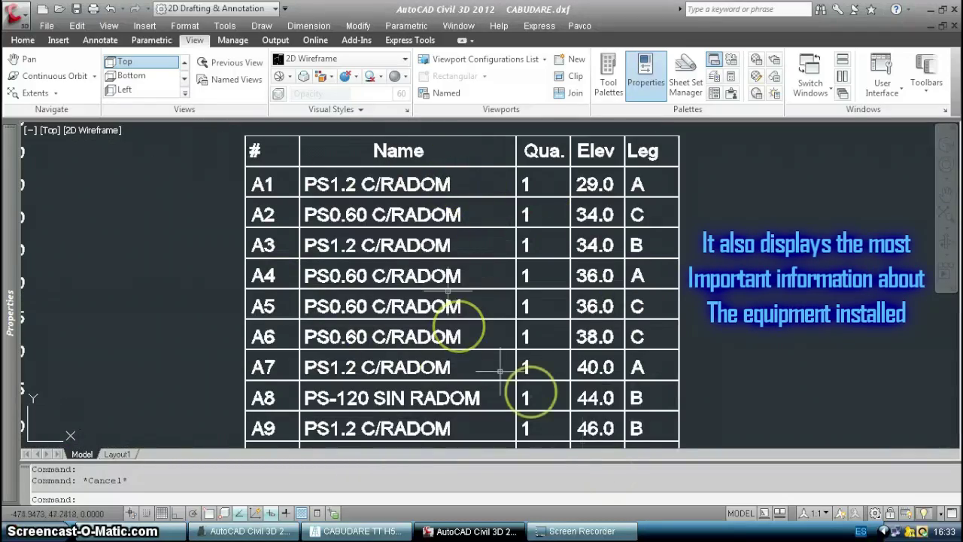
click(380, 531)
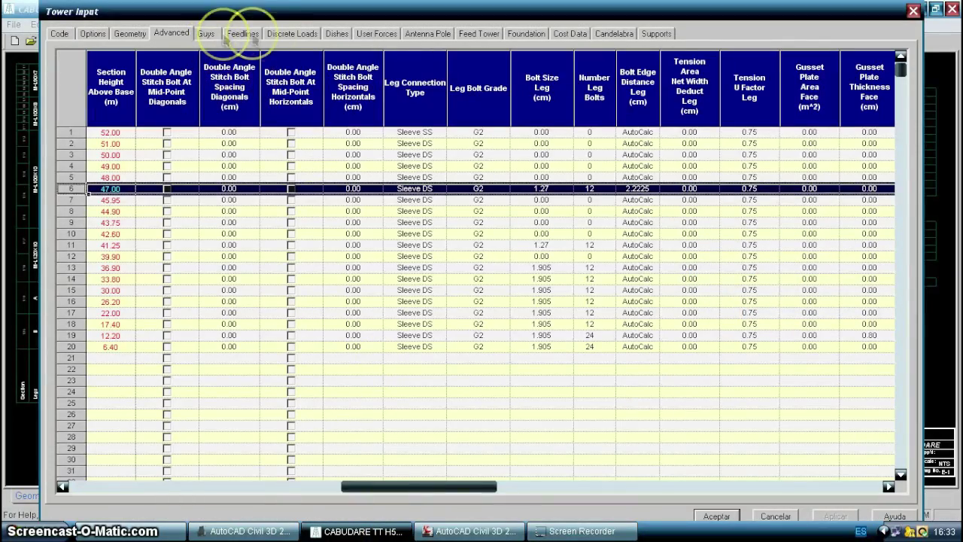
click(334, 34)
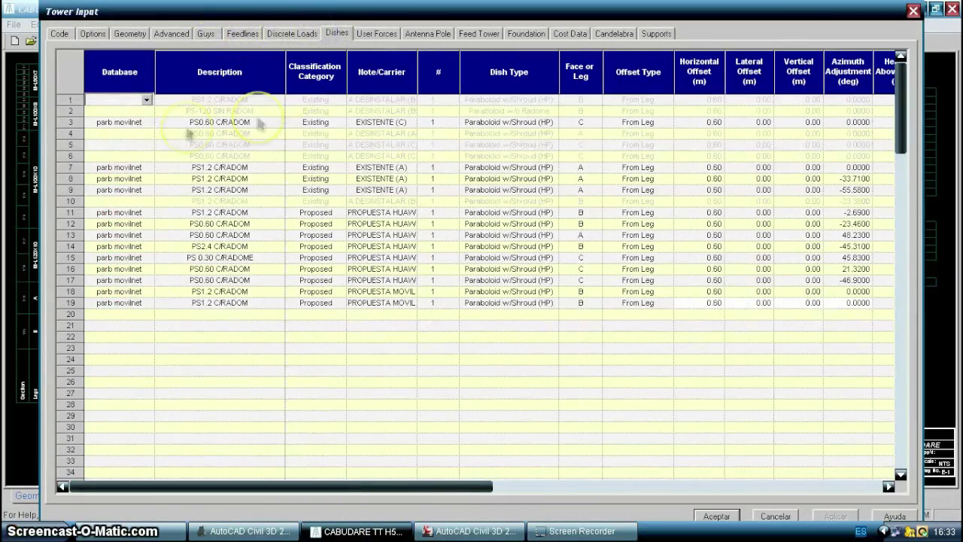
Highlight dish A1's elevation and name in AutoCAD Civil 3D's equipment table and check them against dish row 7 in RISATower.
click(475, 530)
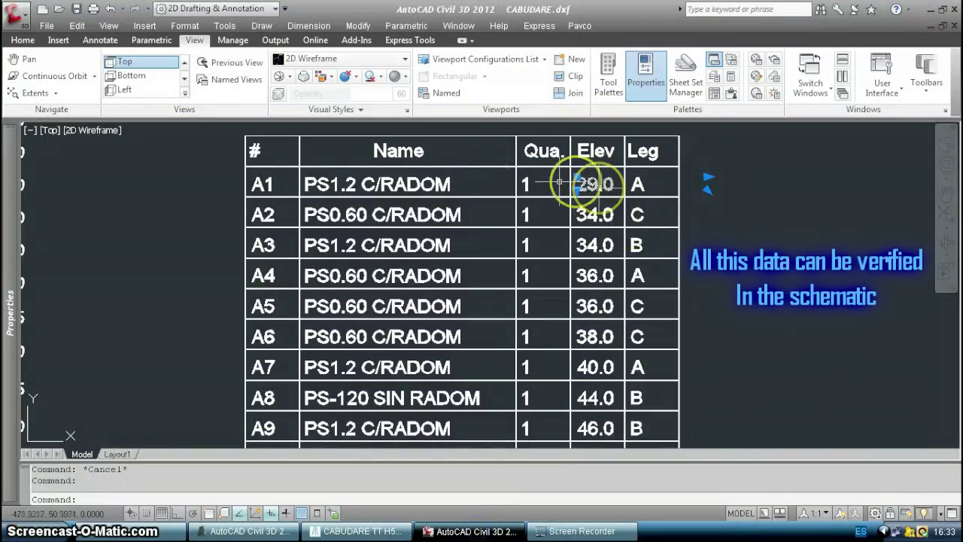
click(435, 183)
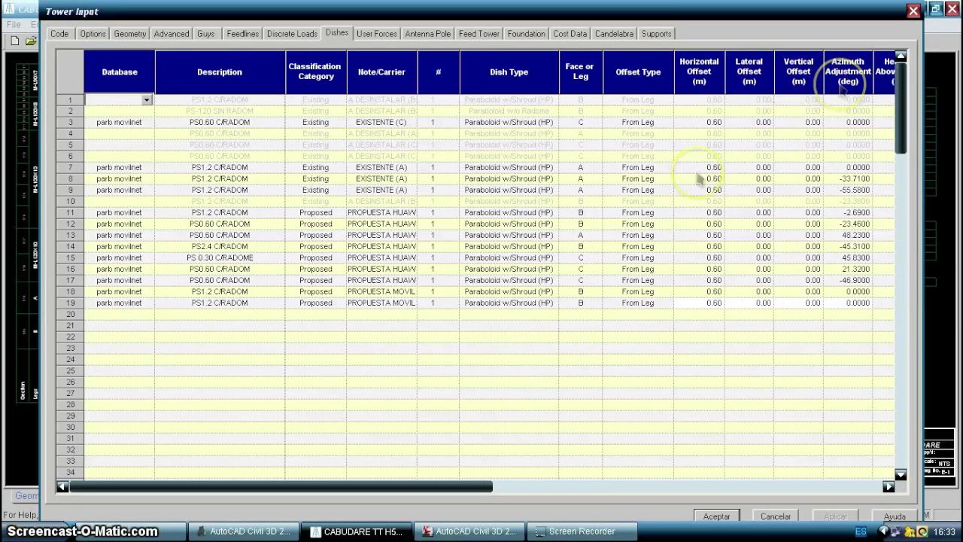
drag(472, 470, 507, 477)
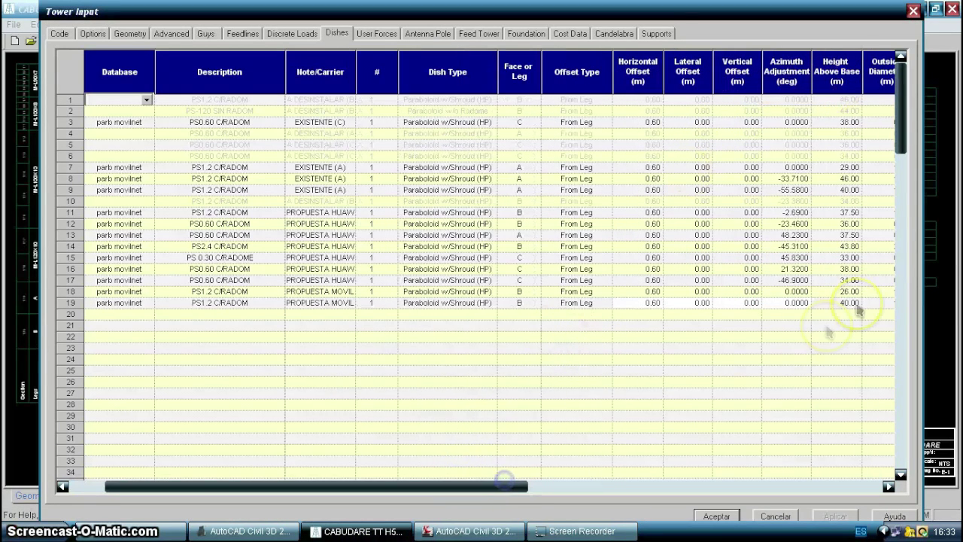
click(69, 168)
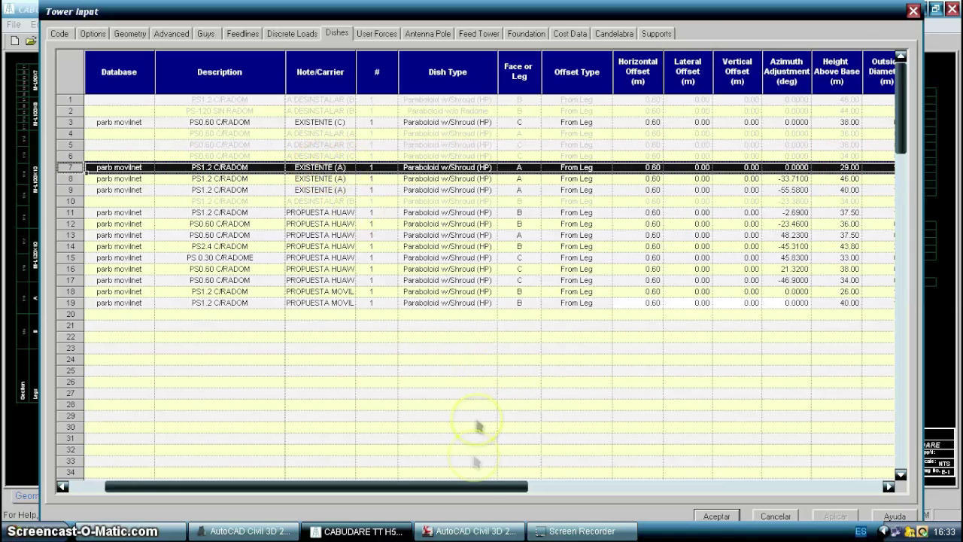
click(479, 480)
drag(512, 485, 385, 463)
click(71, 121)
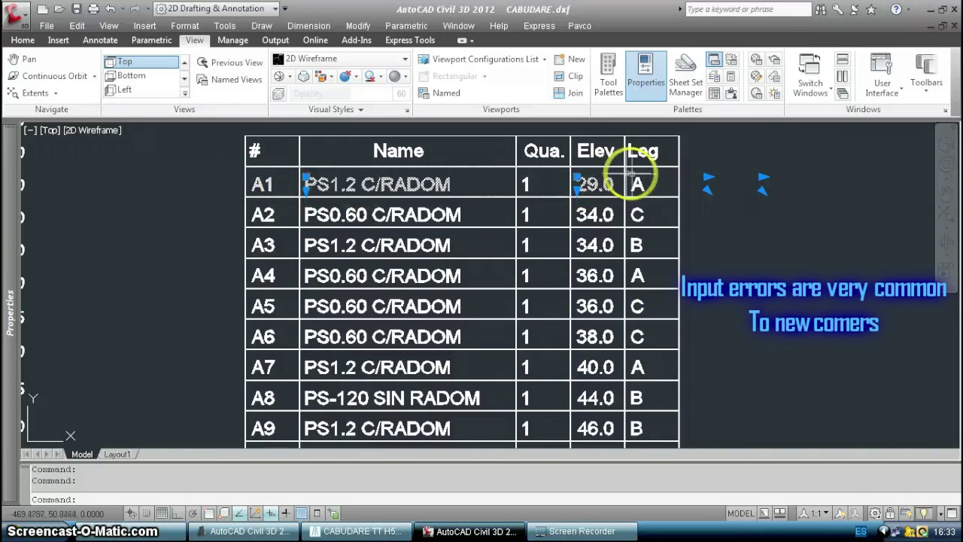
key(Escape)
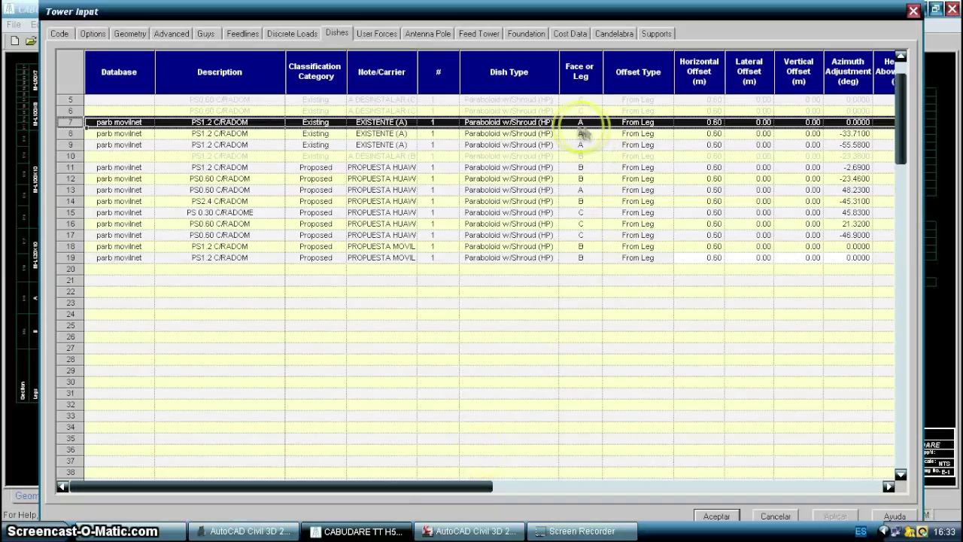
Return to AutoCAD Civil 3D, inspect the panel rows P1 to P6 in the equipment table and highlight the P5 entries.
click(466, 531)
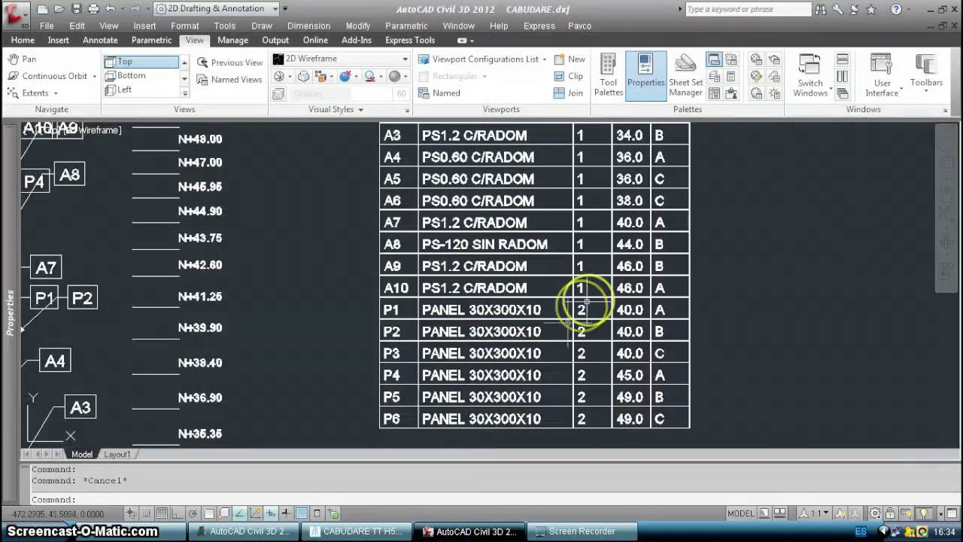
mouse_move(590, 302)
middle_down()
mouse_move(589, 187)
mouse_move(576, 391)
mouse_move(585, 256)
middle_up()
scroll(563, 326, up, 2)
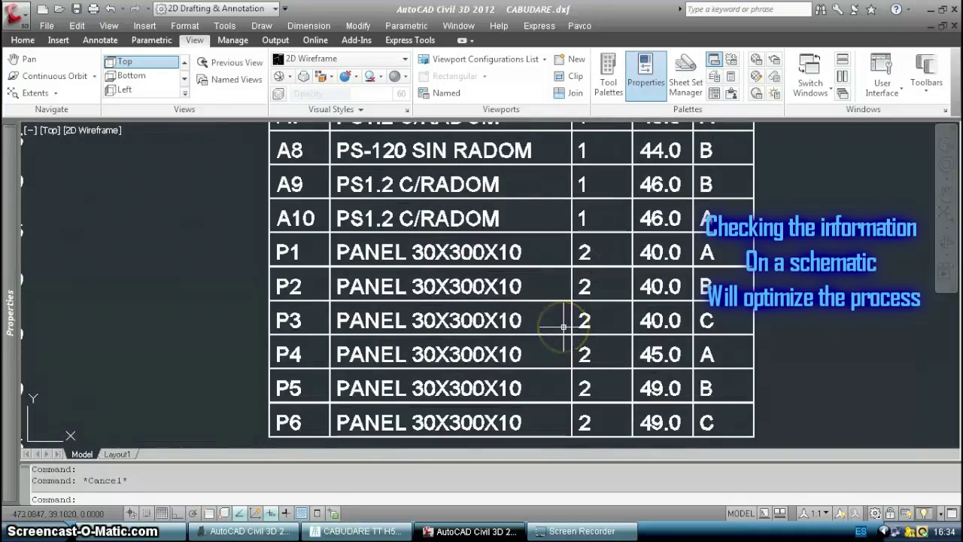
scroll(563, 323, down, 5)
scroll(550, 329, up, 6)
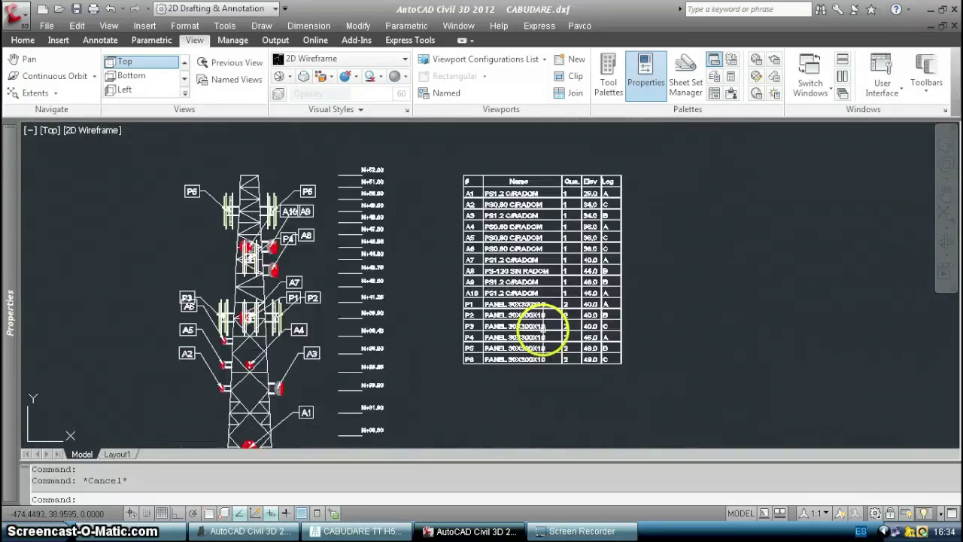
click(547, 317)
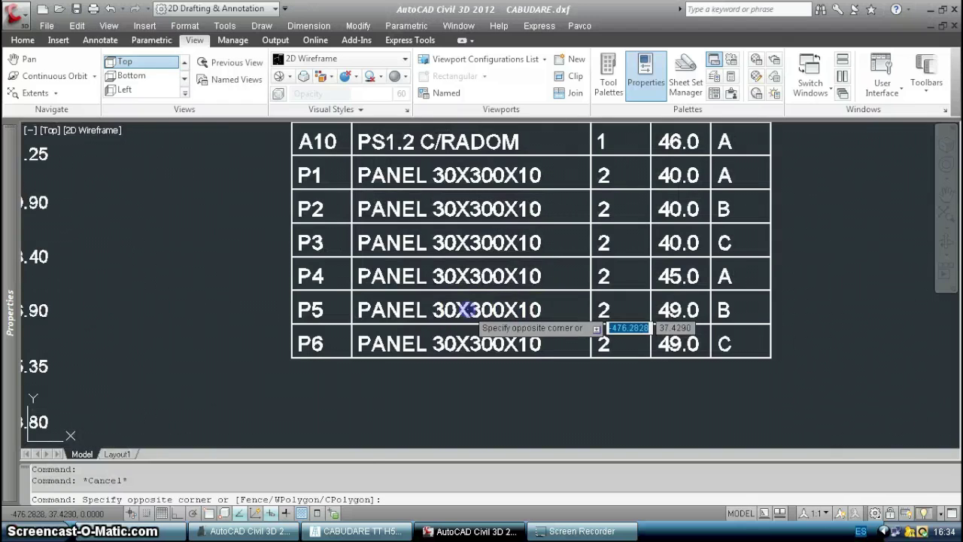
click(464, 308)
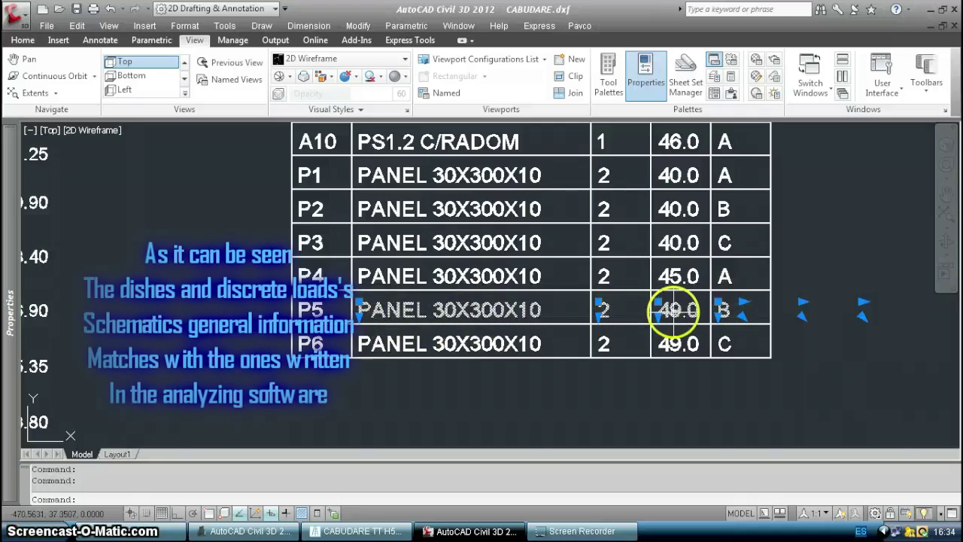
Open RISATower's Discrete Loads data and compare the row 1 panel with the P5 entries in AutoCAD Civil 3D's equipment table.
click(363, 532)
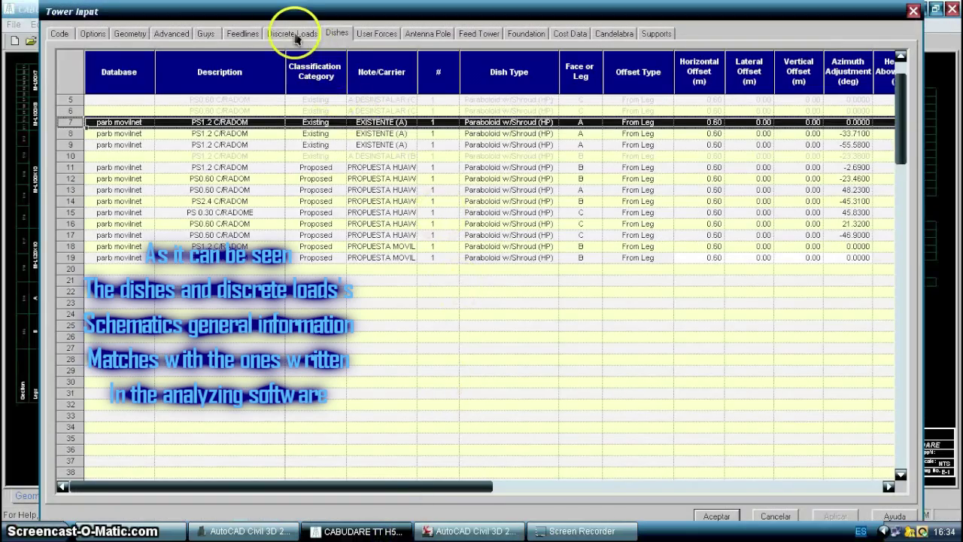
click(294, 34)
click(466, 531)
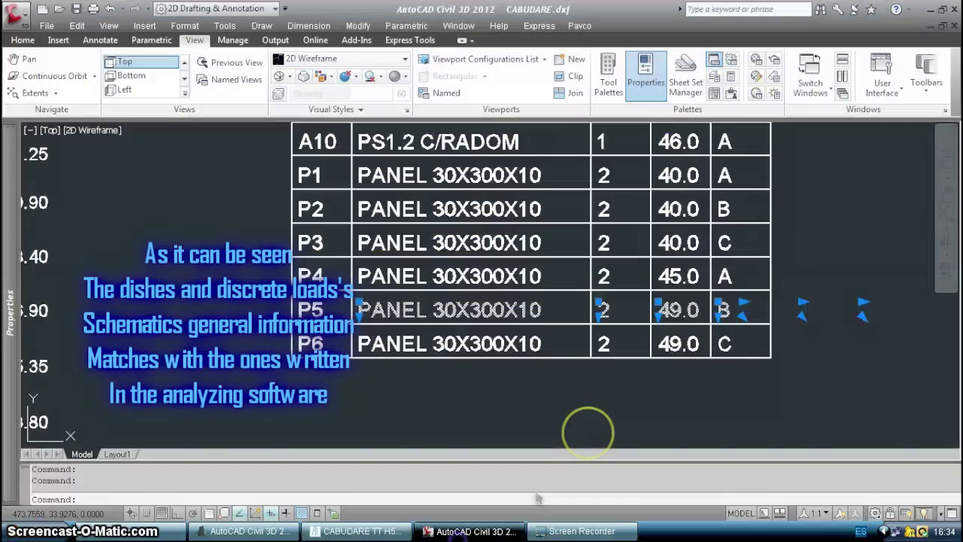
click(360, 531)
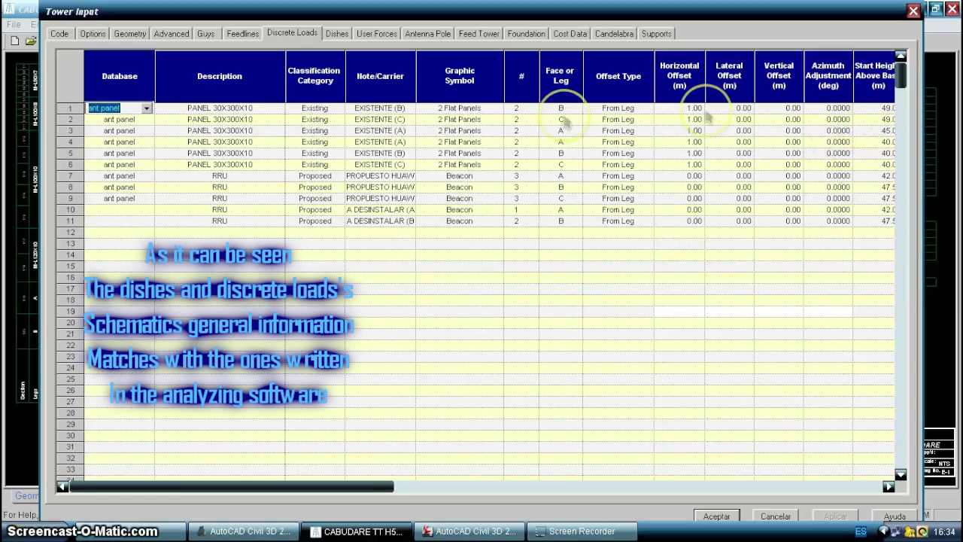
click(76, 108)
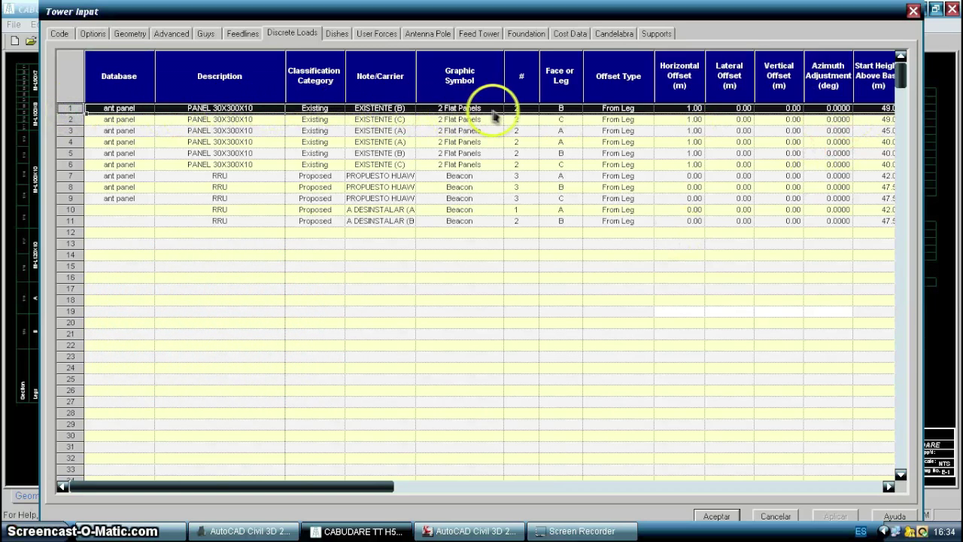
click(474, 532)
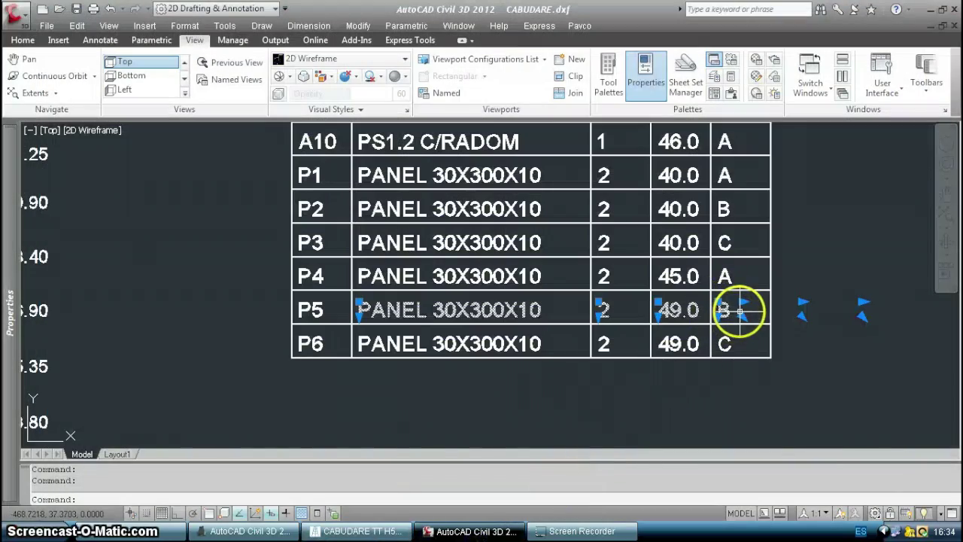
click(360, 531)
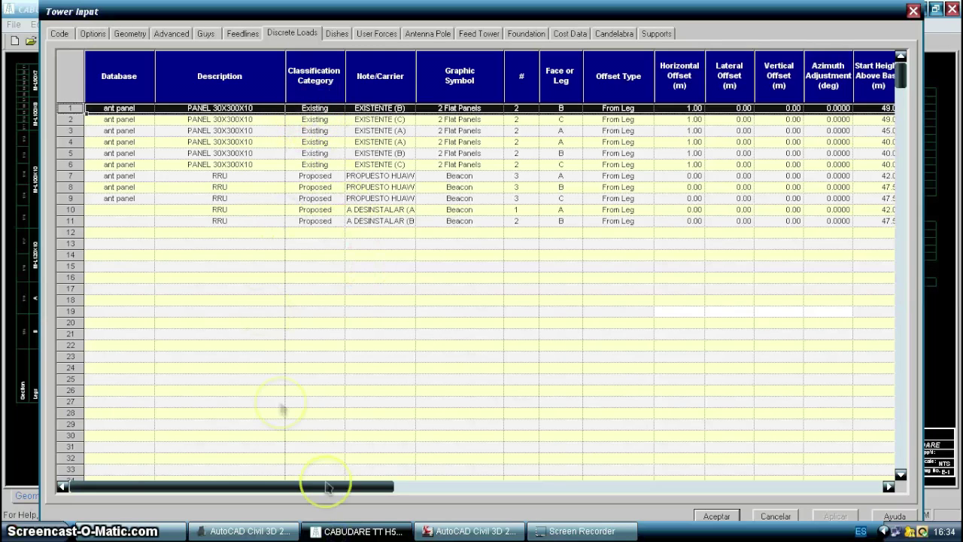
click(474, 531)
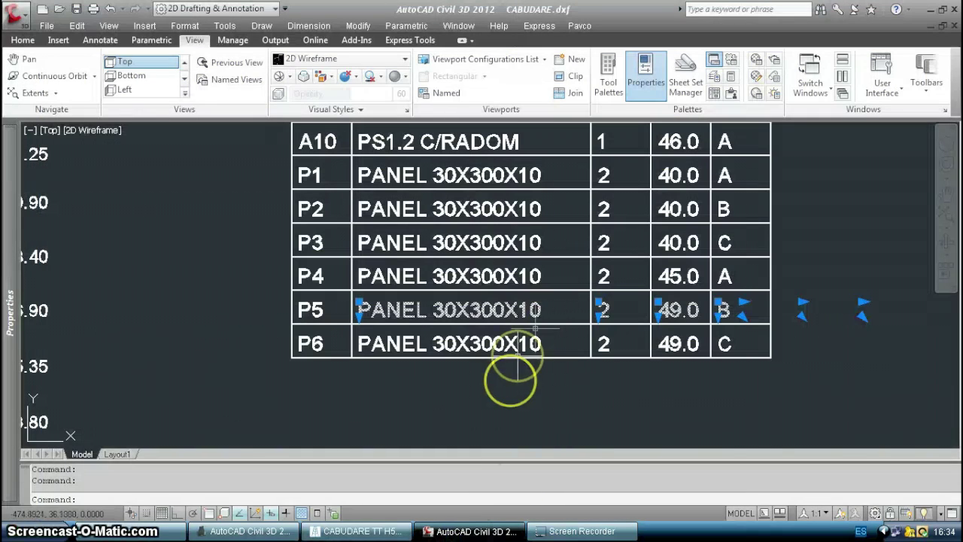
Clear the P5 row selection, highlight the P5 identifier in the table and locate the P5 callout on the tower.
key(Escape)
scroll(510, 381, down, 6)
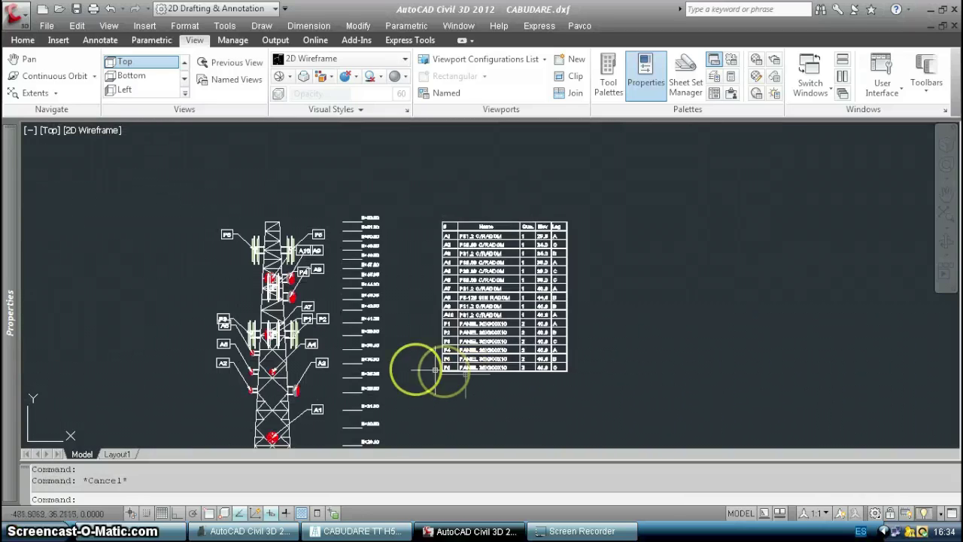
middle_drag(447, 342, 533, 322)
scroll(563, 312, up, 4)
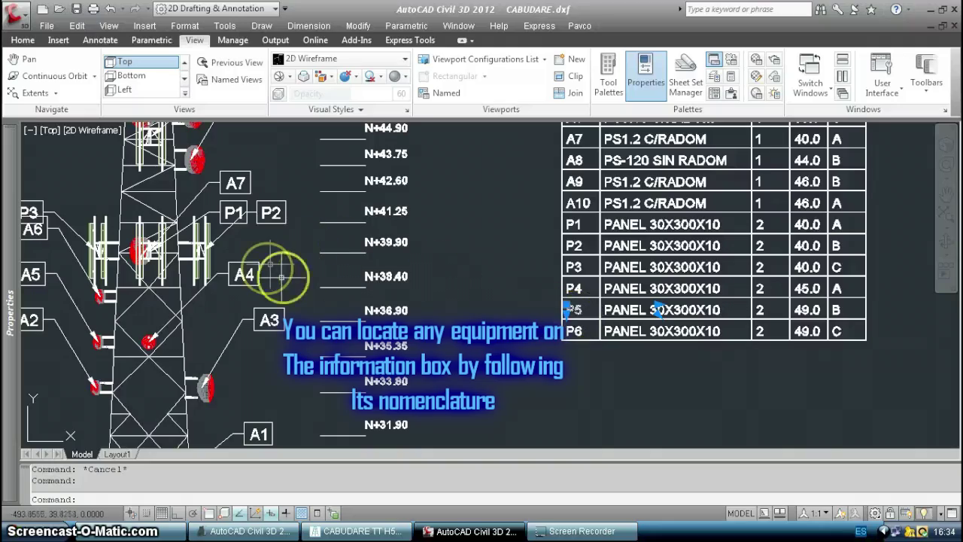
middle_drag(292, 268, 496, 420)
scroll(482, 200, up, 5)
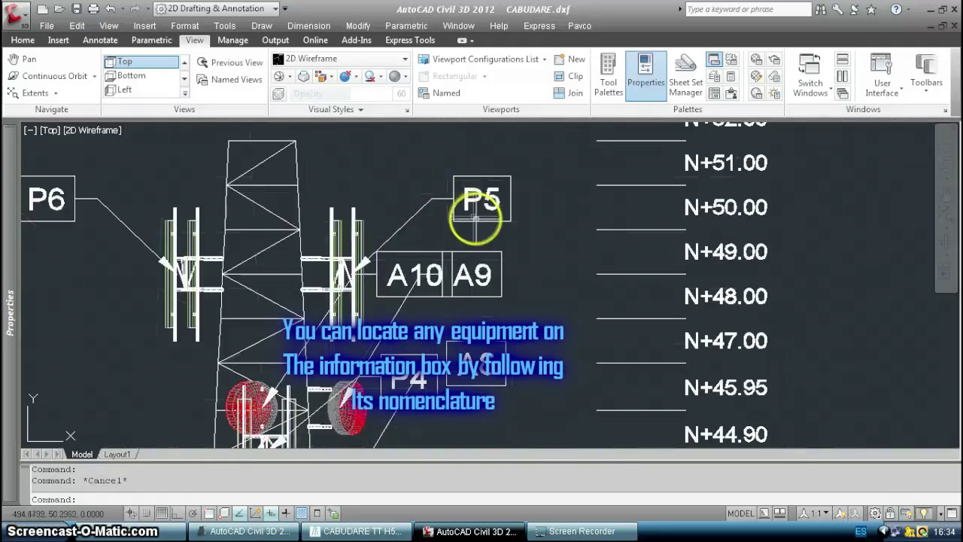
Move the P5 callout label closer to its panel, keeping it above the A10 and A9 labels.
click(497, 184)
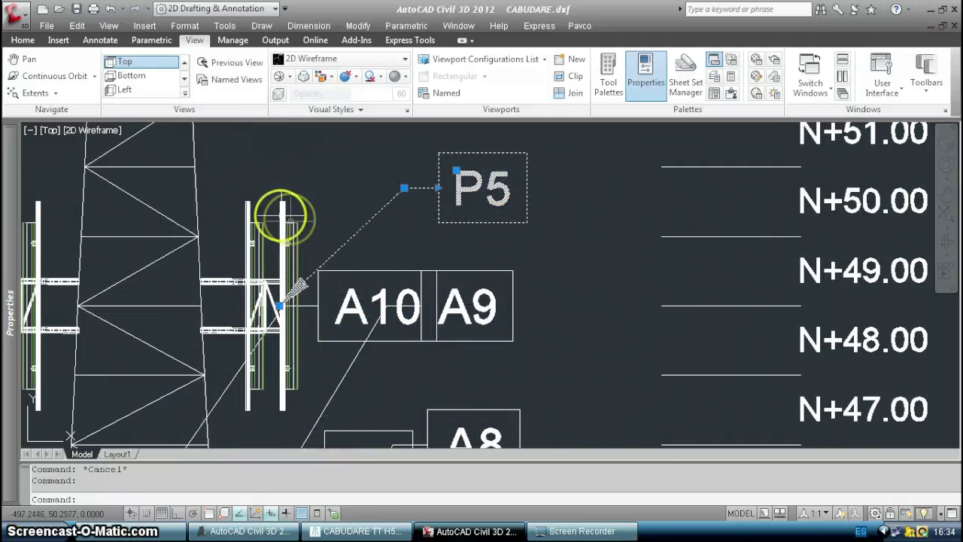
click(290, 241)
click(337, 204)
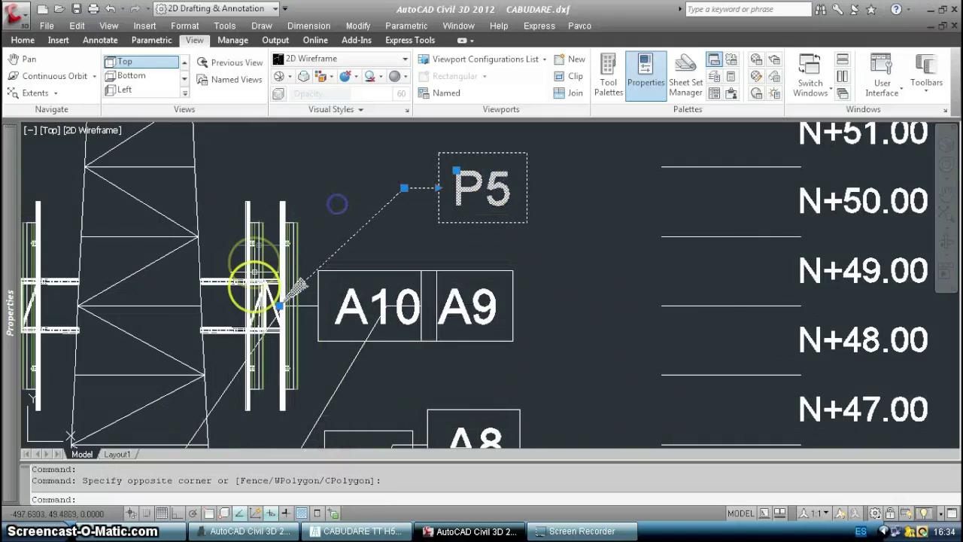
click(456, 171)
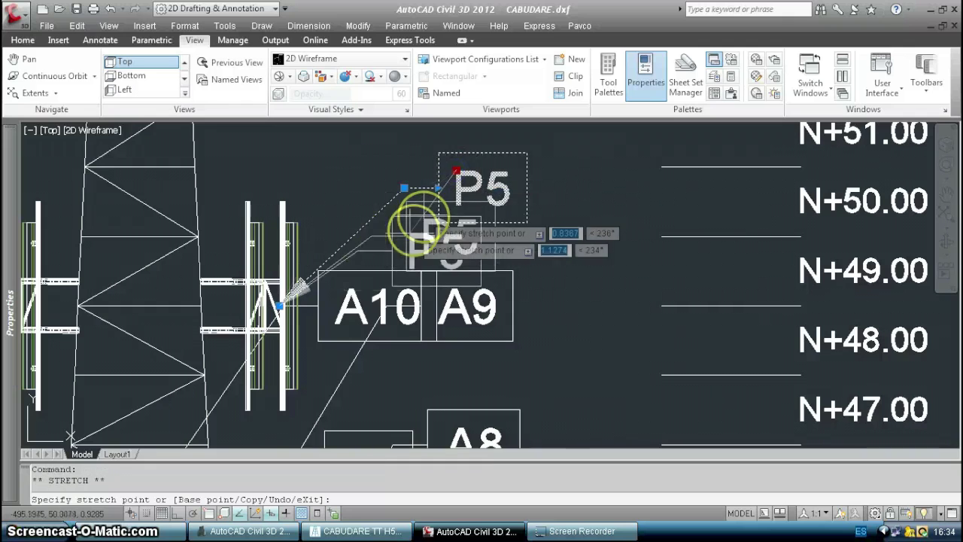
scroll(452, 210, down, 2)
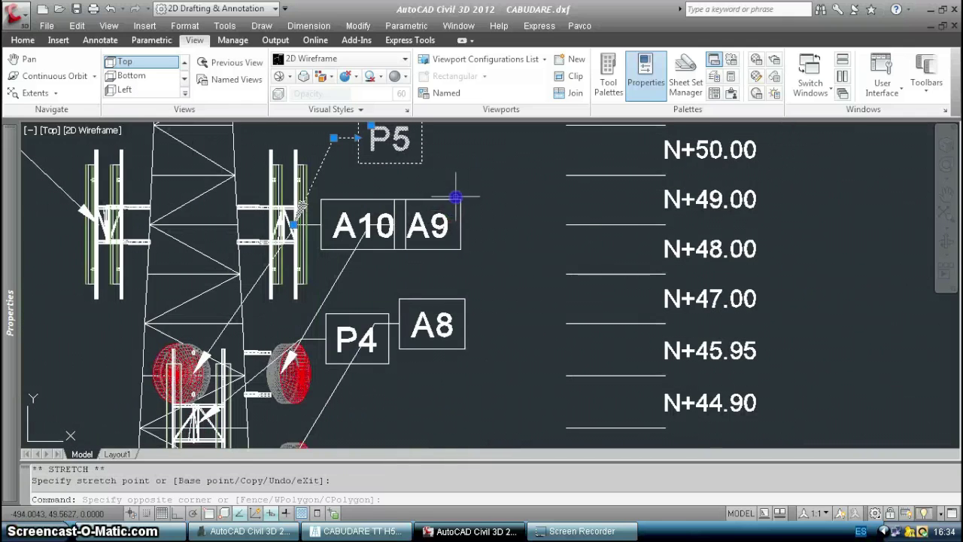
Move the A9 label clear of the A10 label and place the A8 label beside its dish, below P4.
click(455, 197)
click(452, 201)
click(407, 213)
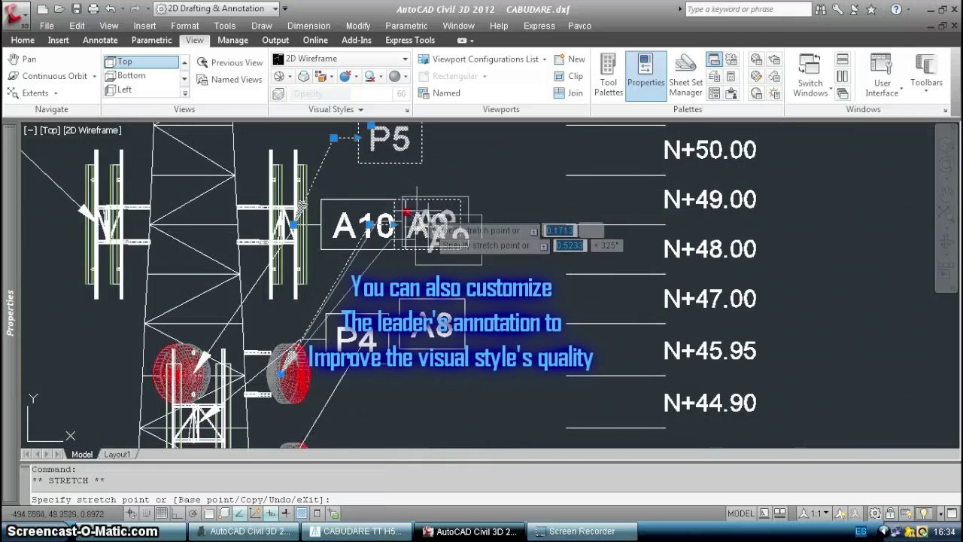
click(420, 251)
middle_drag(470, 329, 446, 221)
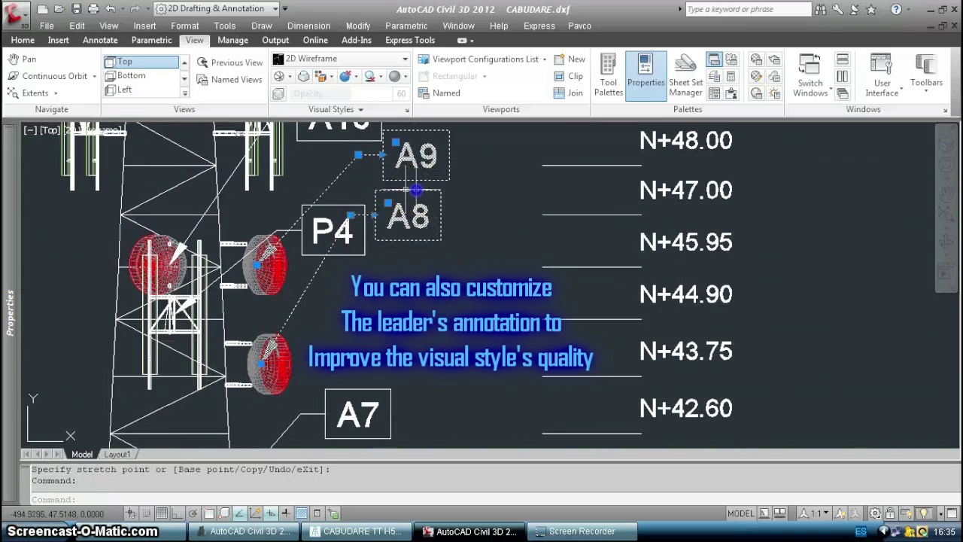
click(387, 203)
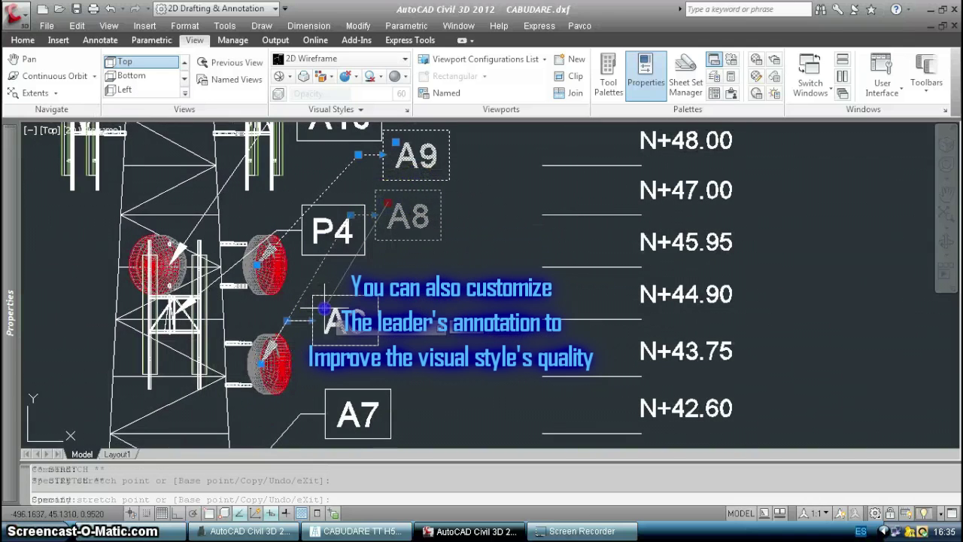
Move the P4 callout label to the opposite side of the tower, level with its panel, and clear the callout selection.
click(350, 204)
click(314, 217)
middle_drag(99, 249, 234, 226)
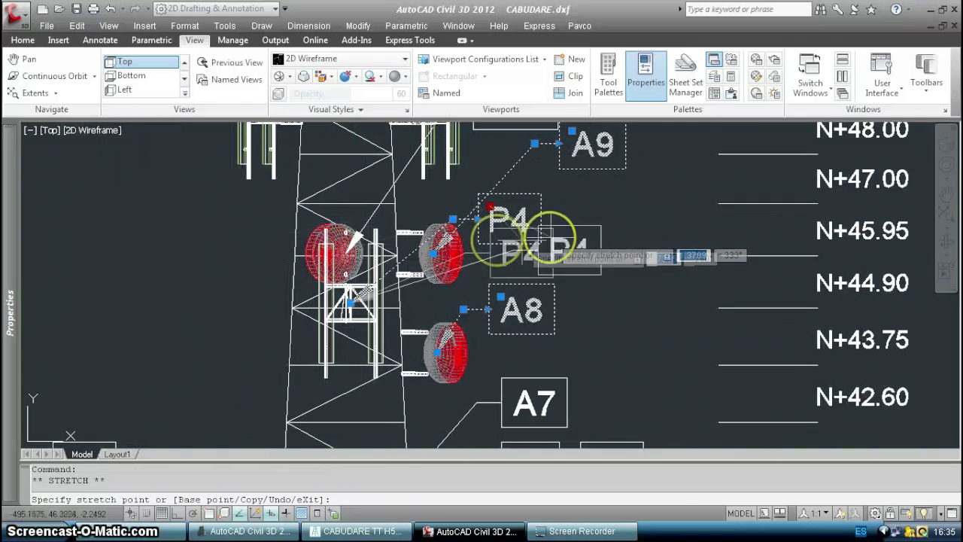
click(243, 244)
key(Escape)
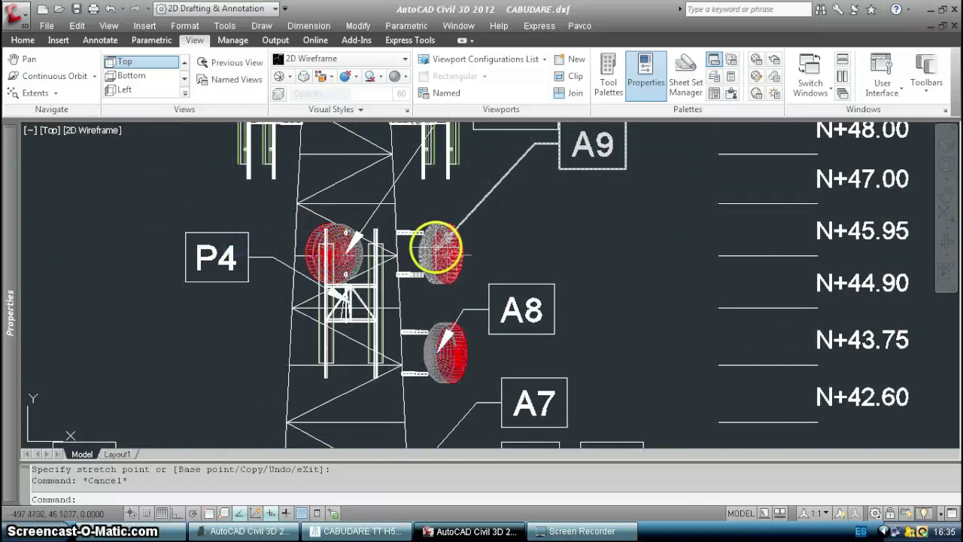
Locate the Proposed Equipment Schematic in the drawing and examine its title, tower elevation and equipment information.
scroll(505, 271, down, 2)
mouse_move(524, 292)
middle_down()
mouse_move(560, 199)
mouse_move(546, 408)
mouse_move(535, 370)
middle_up()
scroll(513, 288, down, 5)
mouse_move(509, 315)
middle_down()
mouse_move(501, 131)
mouse_move(483, 161)
middle_up()
scroll(510, 313, down, 5)
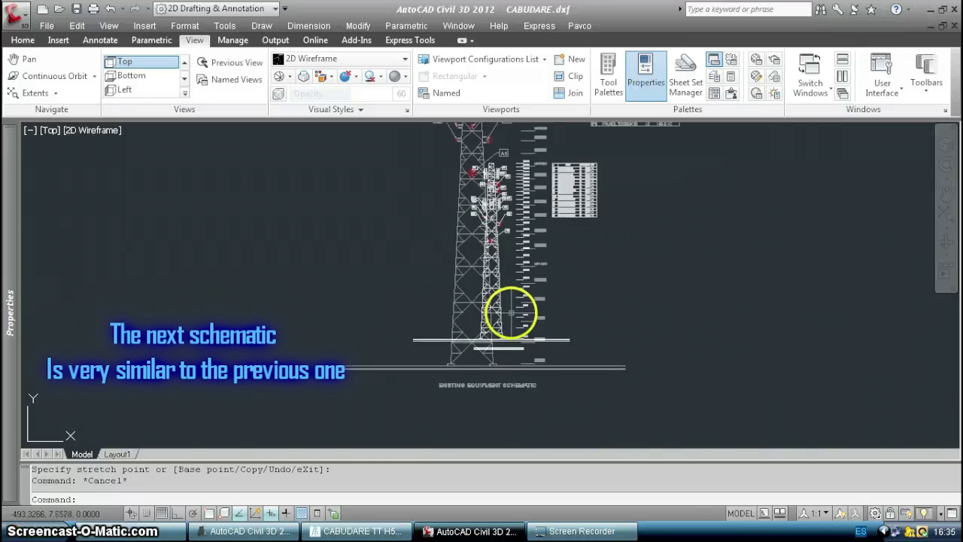
scroll(511, 308, up, 2)
mouse_move(513, 244)
middle_down()
mouse_move(470, 319)
mouse_move(194, 280)
middle_up()
mouse_move(649, 253)
middle_down()
mouse_move(301, 243)
mouse_move(189, 228)
middle_up()
scroll(459, 361, up, 3)
scroll(471, 399, up, 3)
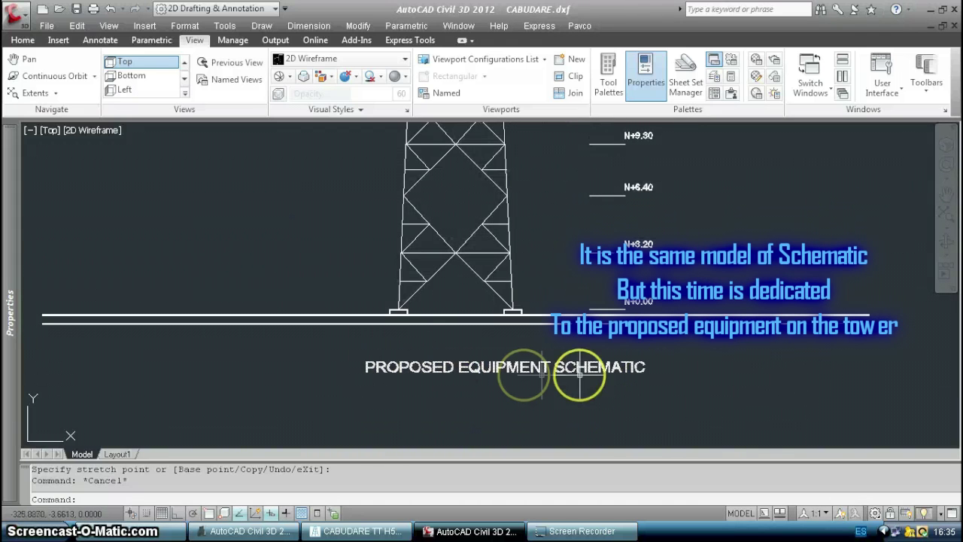
scroll(576, 383, down, 4)
middle_drag(577, 249, 548, 458)
scroll(727, 265, up, 4)
scroll(670, 239, up, 4)
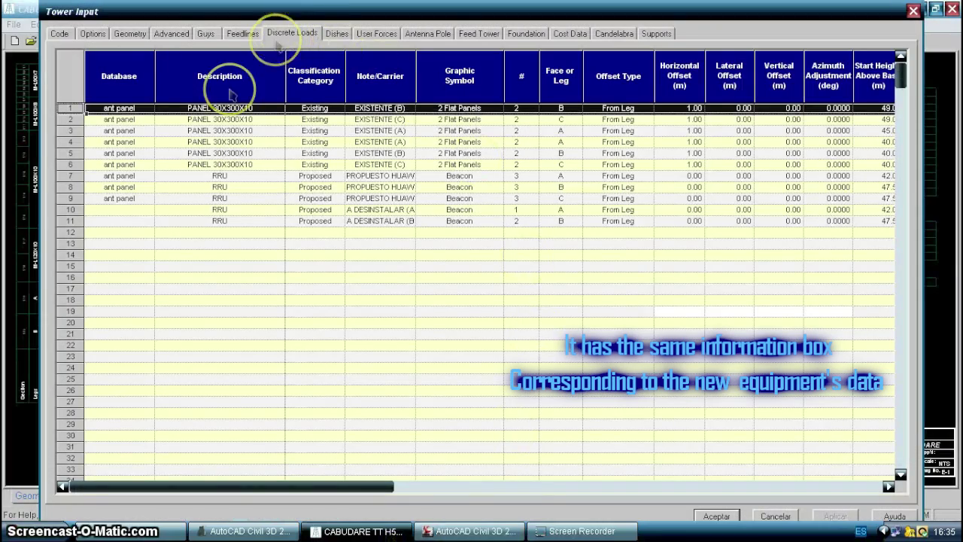
In RISATower, highlight the proposed equipment in Discrete Loads rows 7 to 11 and in Dishes rows 11 to 19.
drag(75, 175, 74, 220)
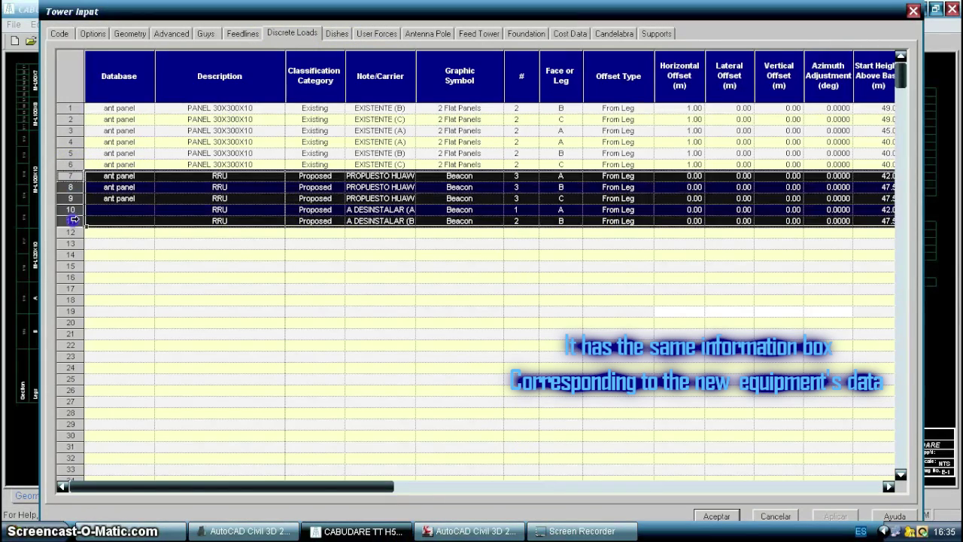
click(336, 33)
drag(75, 167, 75, 257)
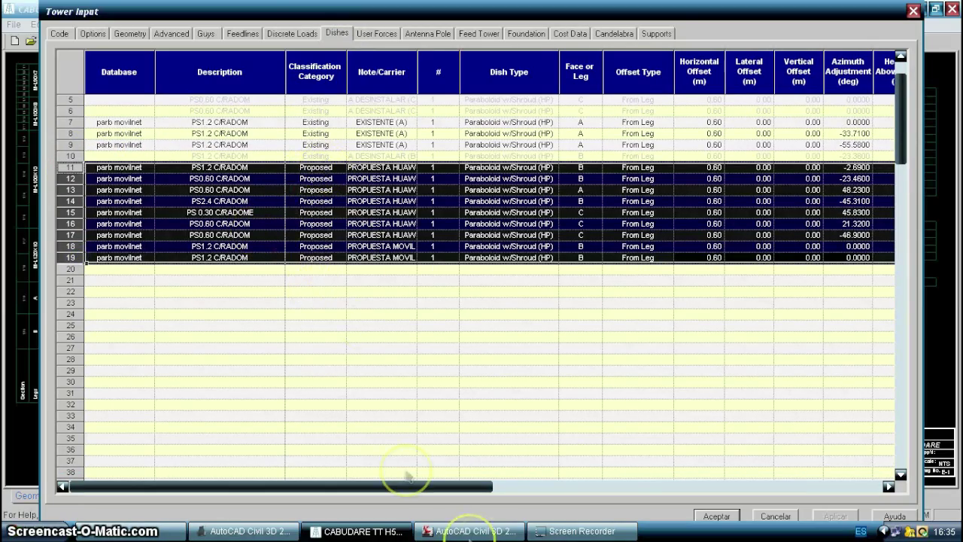
Highlight the A4 row in AutoCAD Civil 3D's proposed equipment table and compare its name, elevation and leg with dish row 12 in RISATower.
click(473, 530)
scroll(491, 226, up, 3)
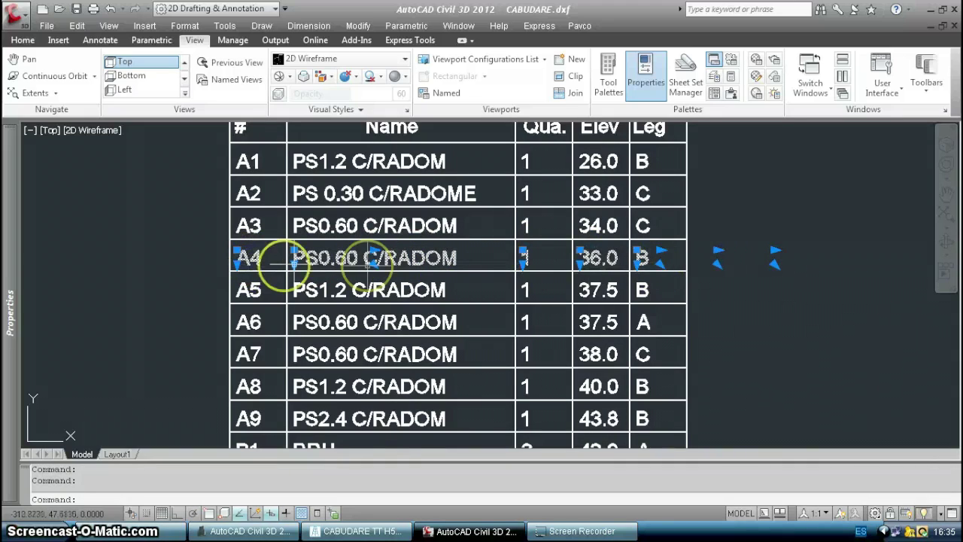
click(353, 531)
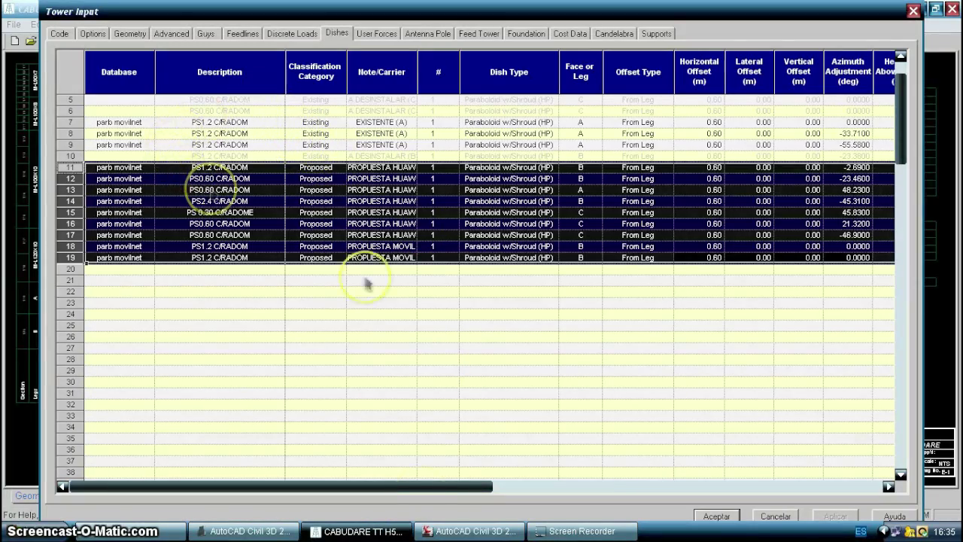
click(470, 531)
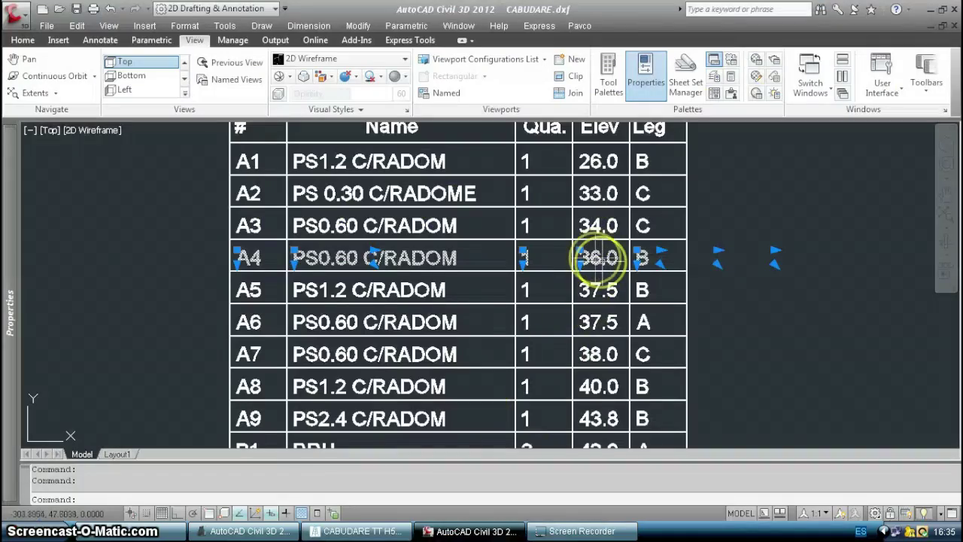
click(354, 532)
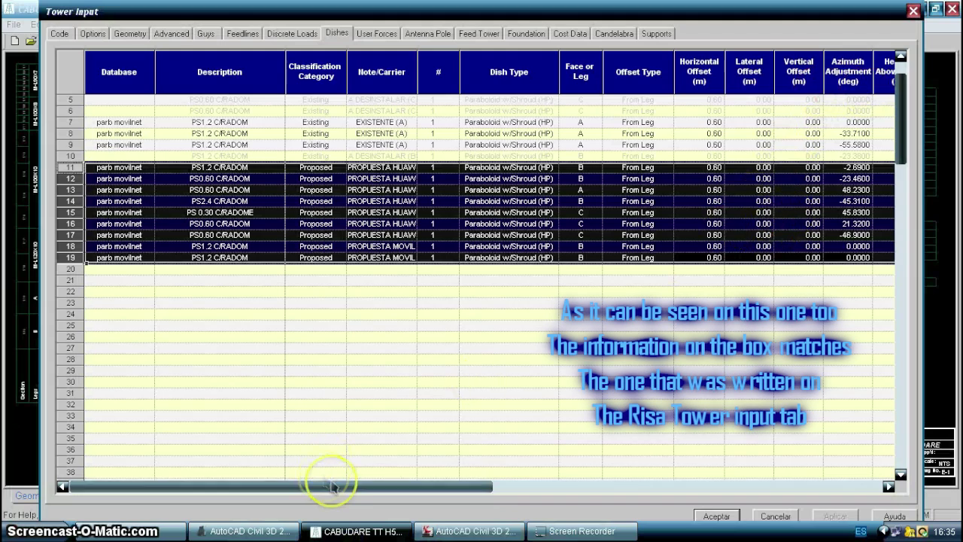
drag(332, 486, 364, 483)
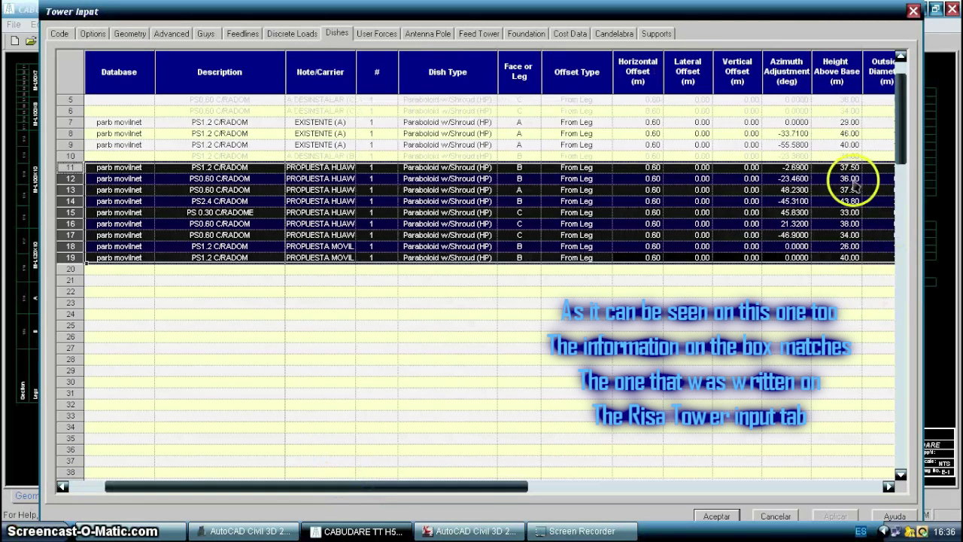
click(71, 179)
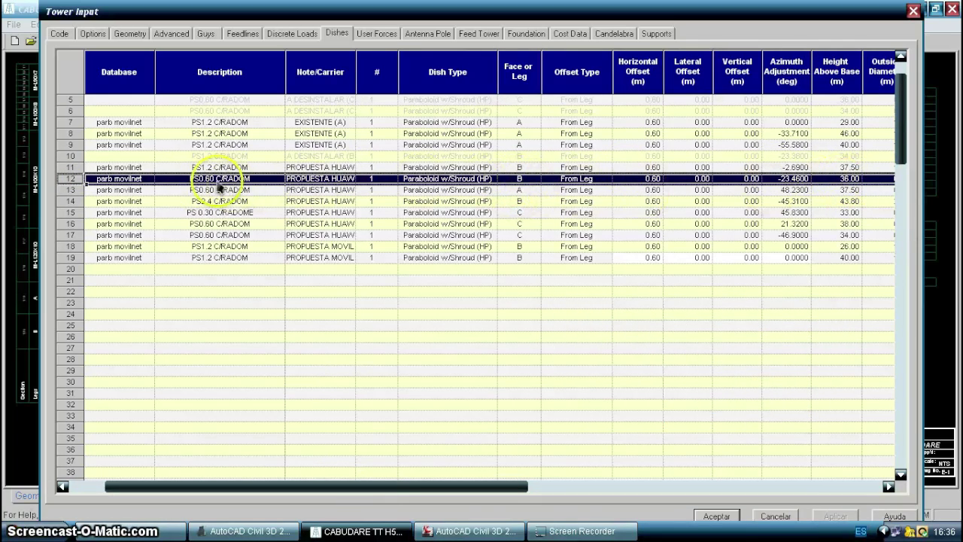
Return to AutoCAD Civil 3D, clear the A4 row selection and locate the A4 callout on the proposed equipment tower.
click(466, 532)
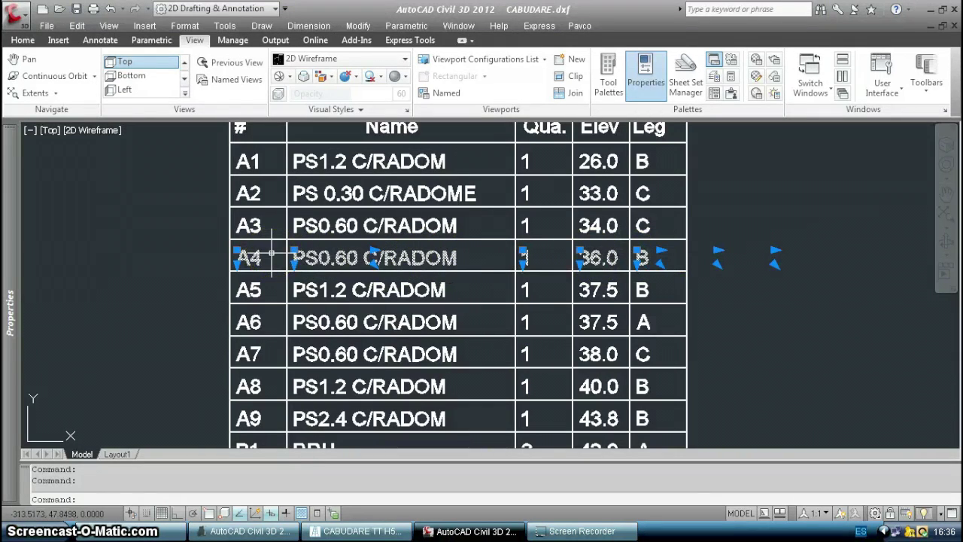
key(Escape)
scroll(143, 246, down, 3)
mouse_move(143, 248)
middle_down()
mouse_move(321, 241)
mouse_move(510, 196)
middle_up()
middle_drag(346, 310, 402, 222)
scroll(387, 293, up, 4)
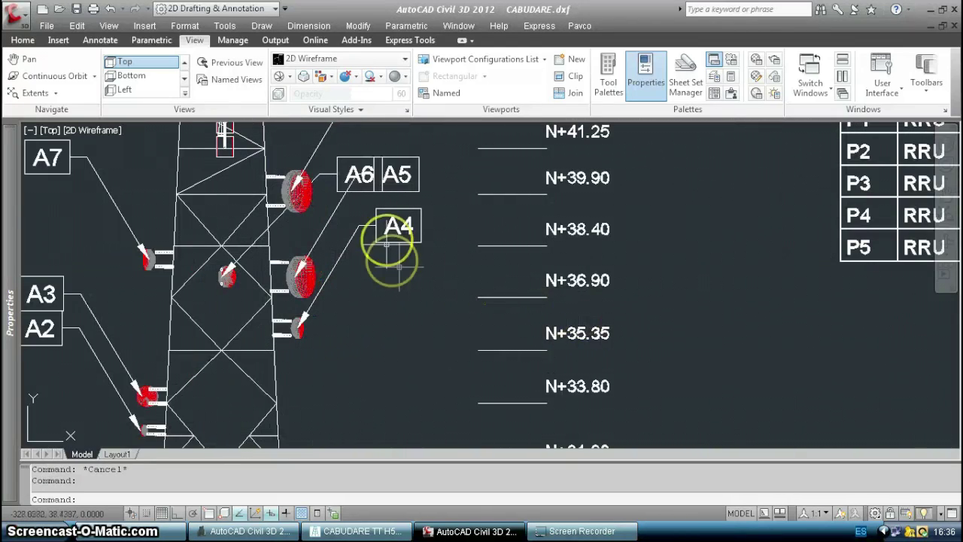
Move the A4 callout label below and outward of its dish and clear the selection.
key(Escape)
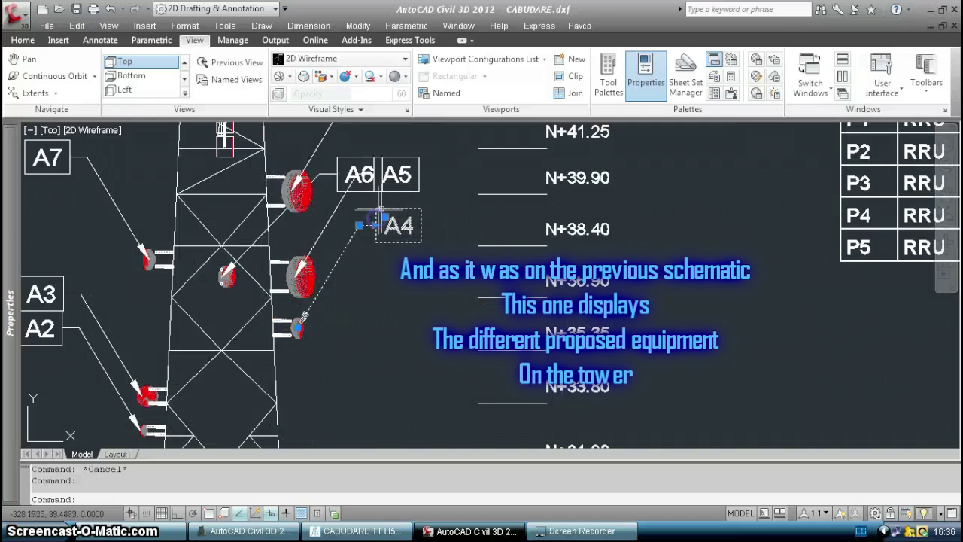
click(386, 218)
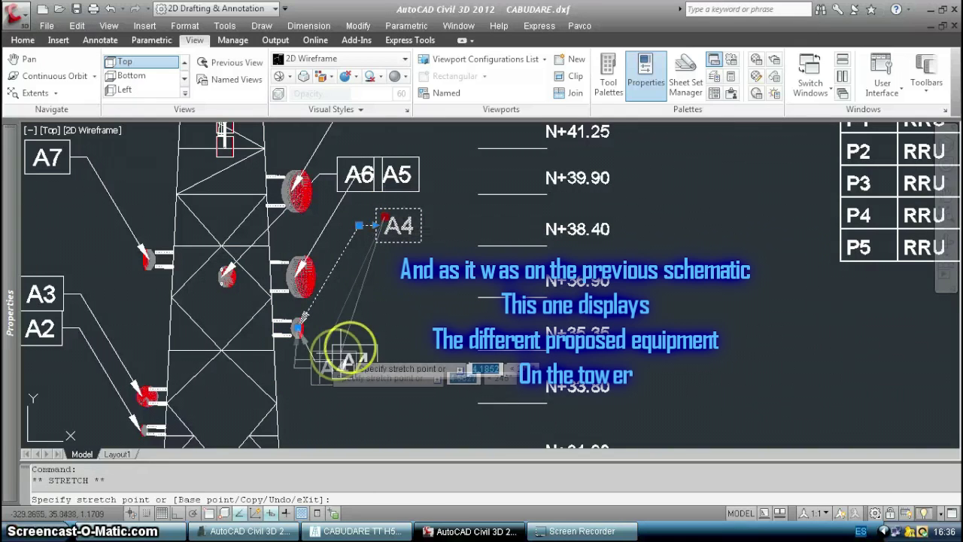
scroll(312, 342, up, 8)
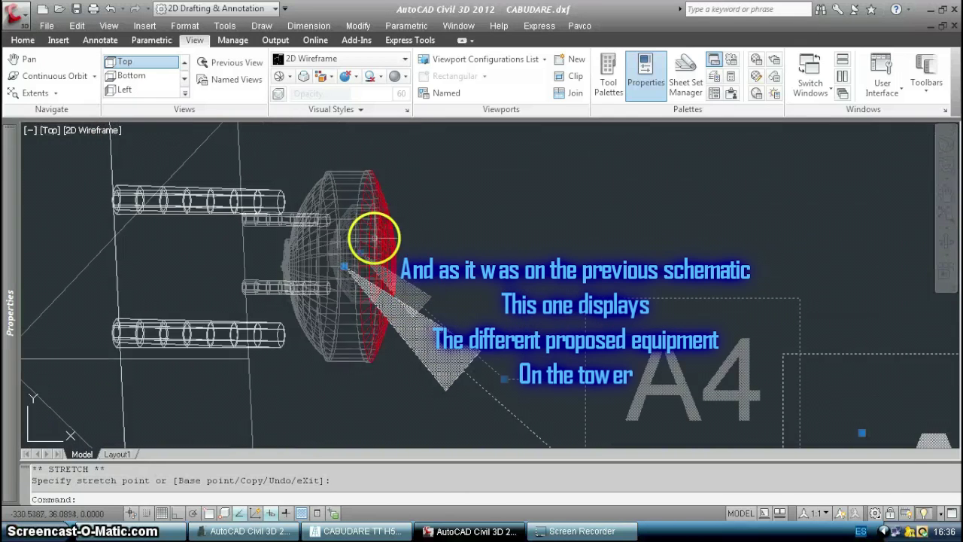
key(Escape)
Examine the orientation of the dish above A4 and check the Azimuth Adjustment values of the dishes in RISATower.
scroll(373, 238, down, 8)
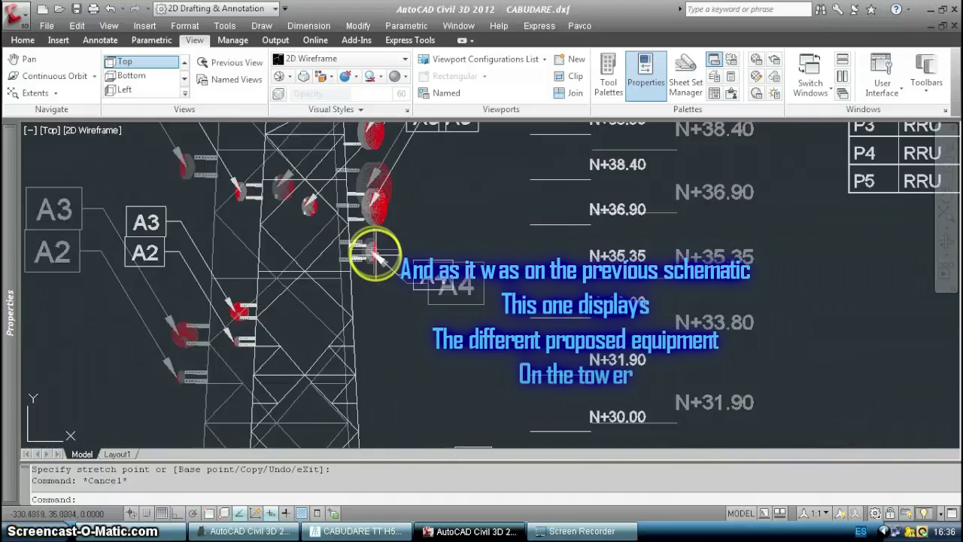
scroll(377, 250, up, 7)
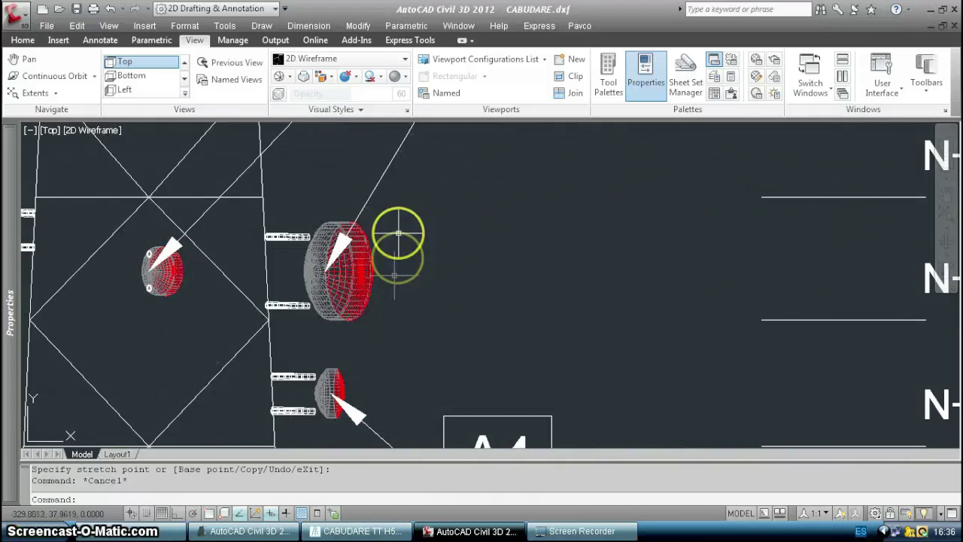
scroll(323, 273, up, 3)
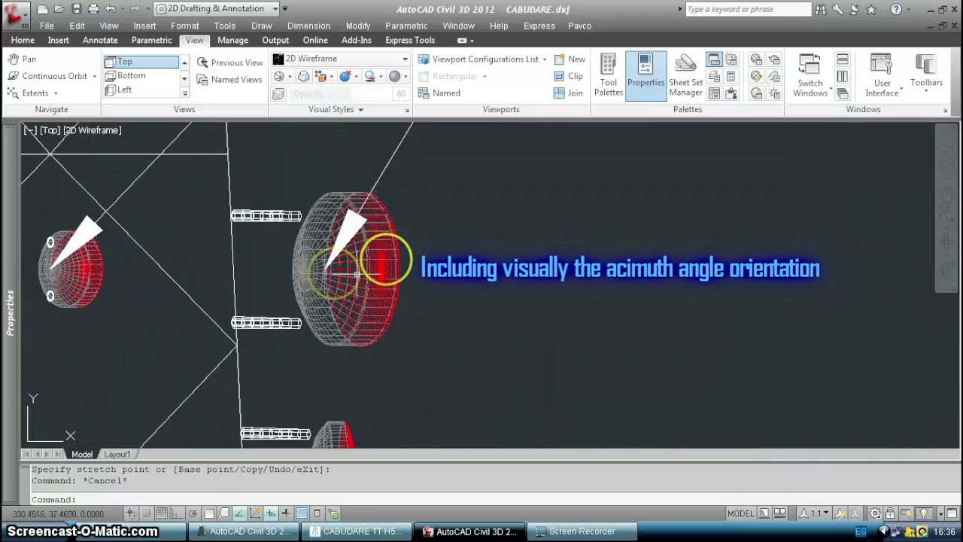
click(344, 528)
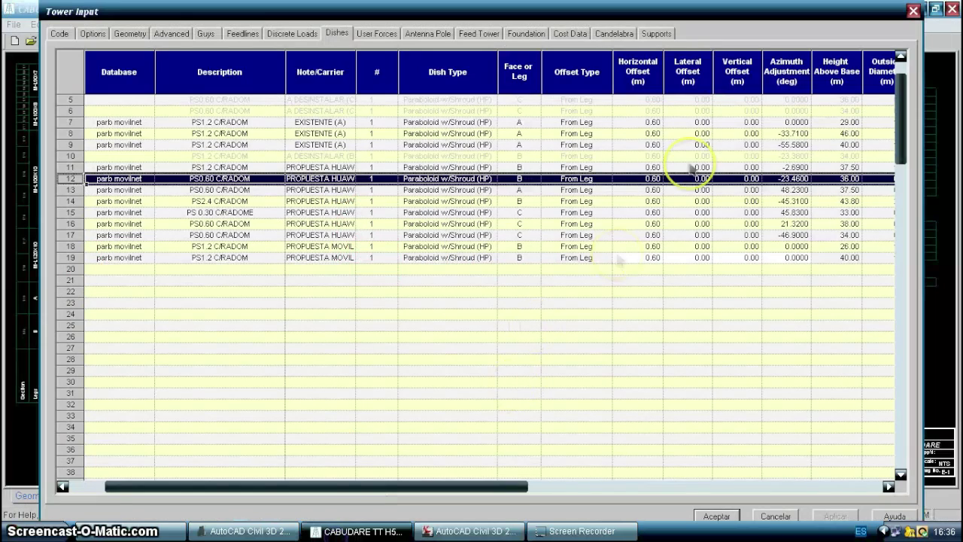
click(796, 80)
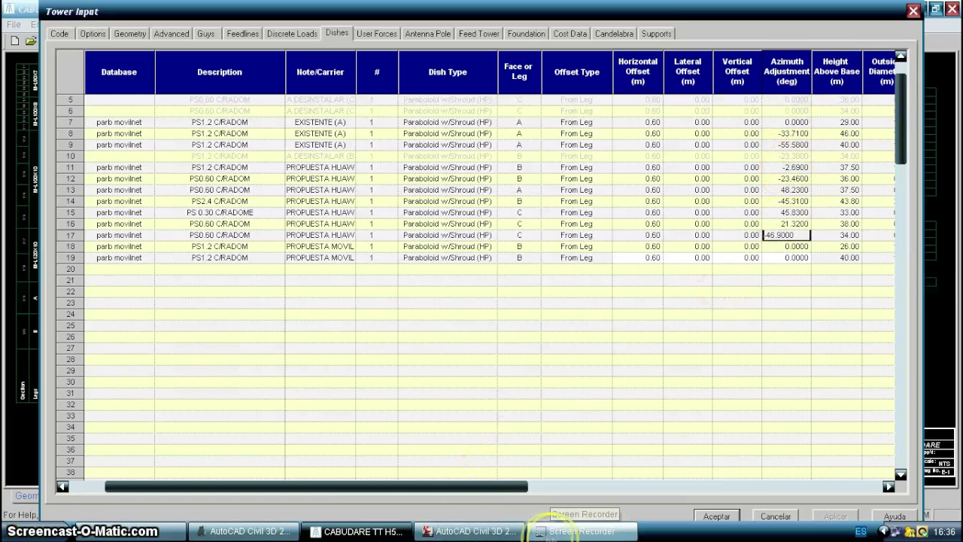
Return to AutoCAD Civil 3D and examine the azimuth orientation of the proposed dishes on both sides of the tower.
click(469, 529)
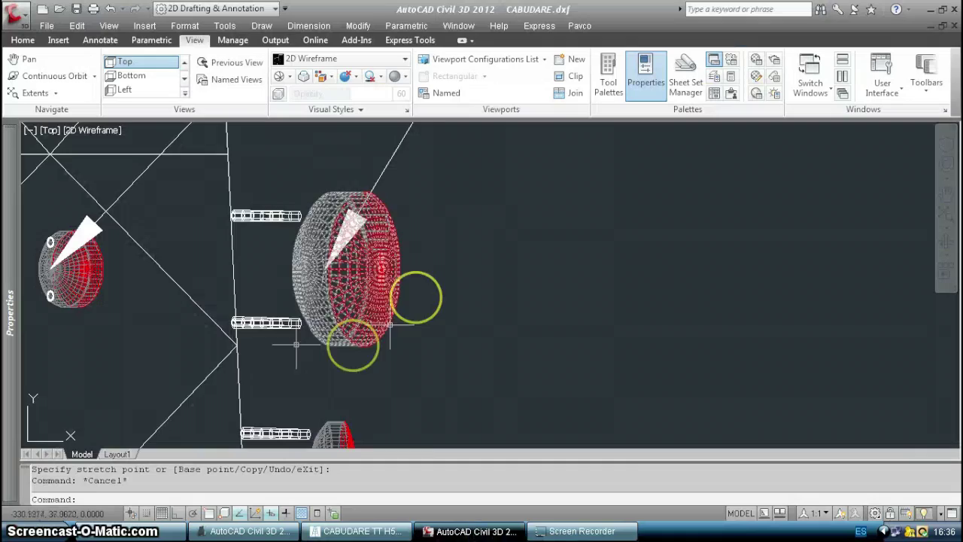
scroll(391, 241, down, 5)
middle_drag(387, 240, 460, 318)
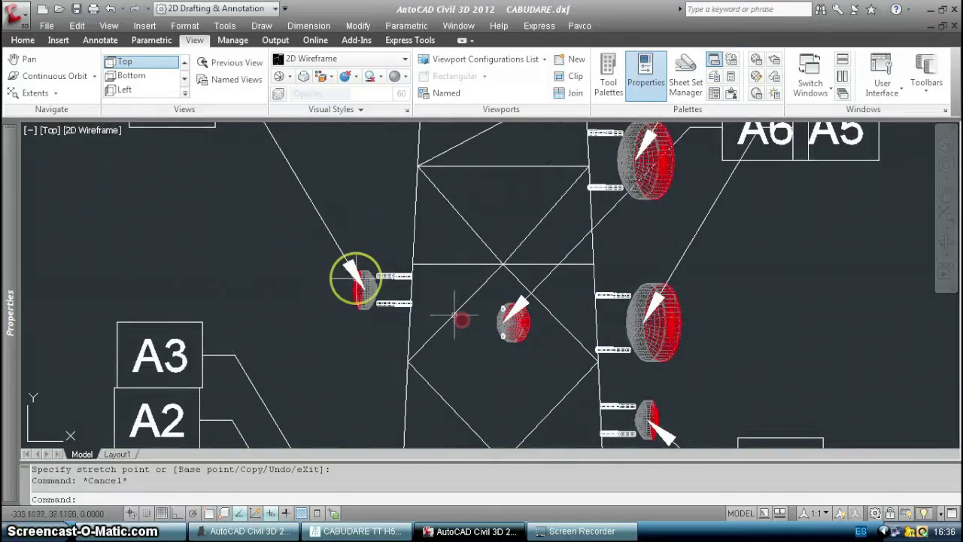
mouse_move(413, 249)
middle_down()
mouse_move(344, 317)
mouse_move(217, 389)
middle_up()
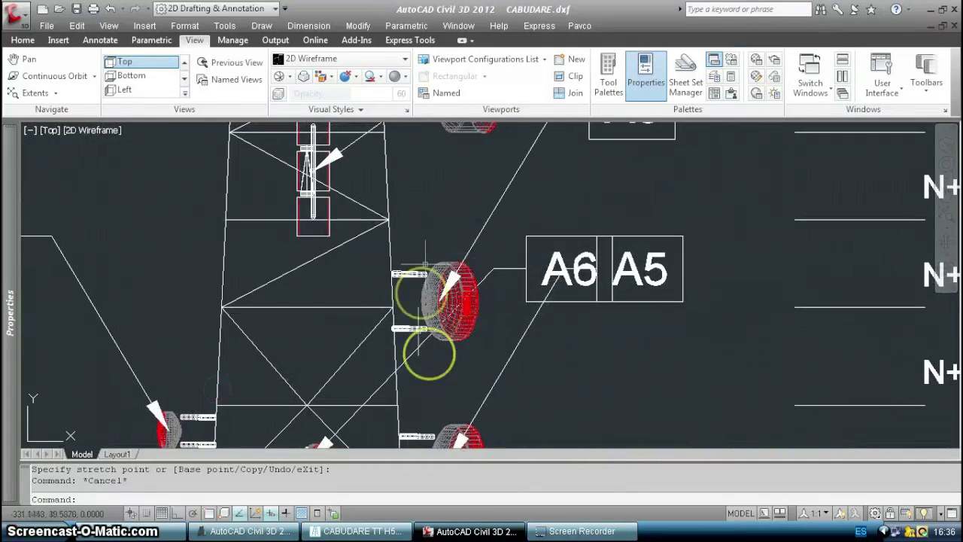
scroll(430, 354, down, 3)
scroll(507, 307, up, 6)
scroll(451, 248, down, 4)
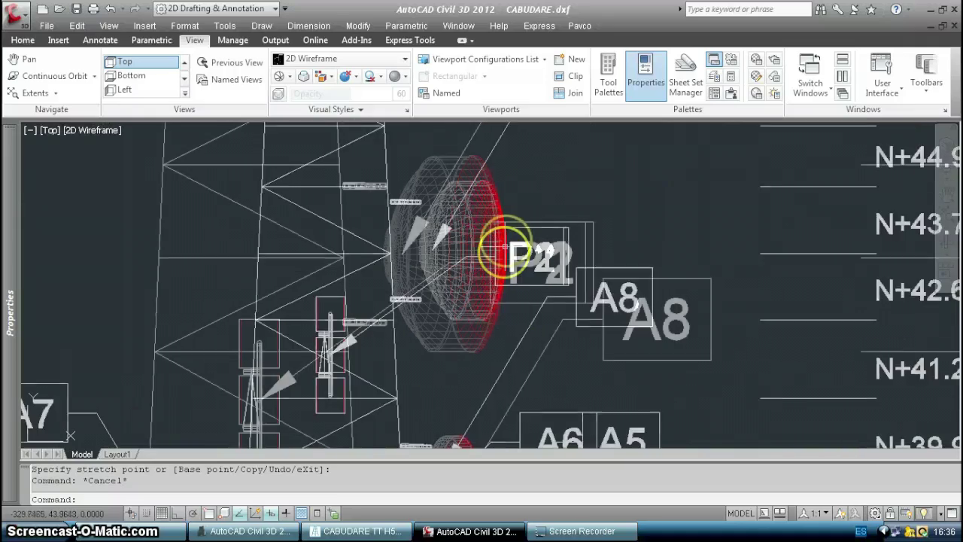
scroll(451, 248, down, 2)
scroll(426, 263, up, 8)
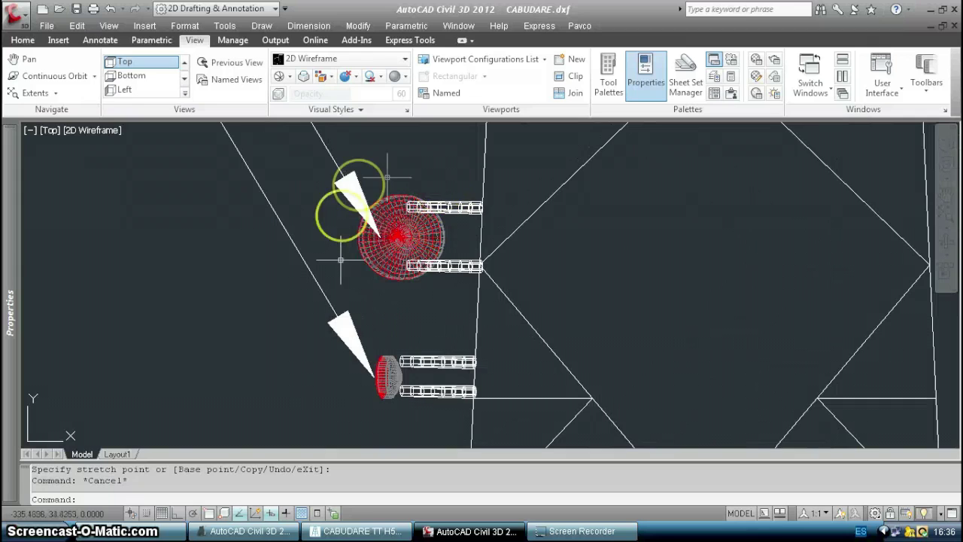
Locate the Existing Equipment 3D Model schematic and bring its title at the tower base into view.
scroll(386, 364, down, 6)
middle_drag(438, 369, 344, 189)
scroll(377, 238, down, 3)
middle_drag(380, 236, 383, 241)
scroll(382, 239, down, 6)
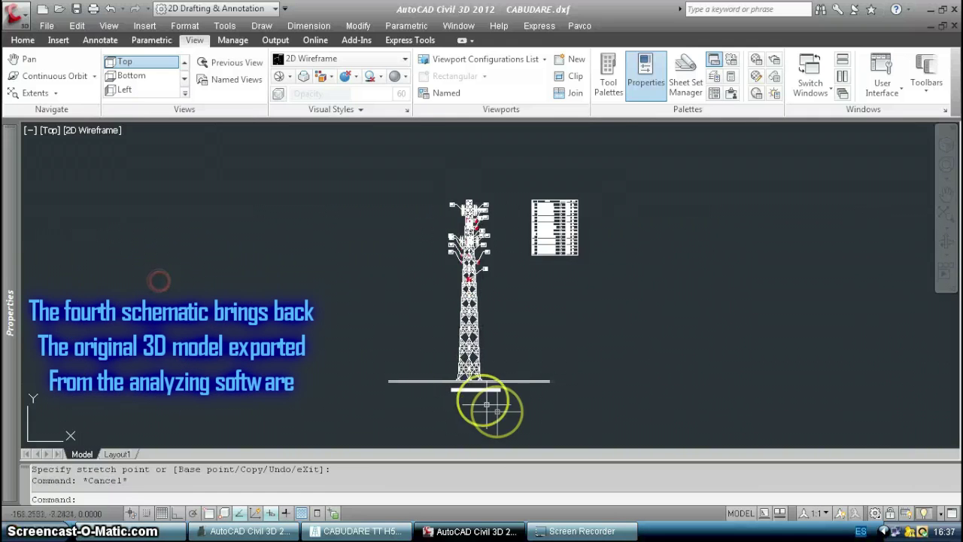
scroll(487, 405, up, 8)
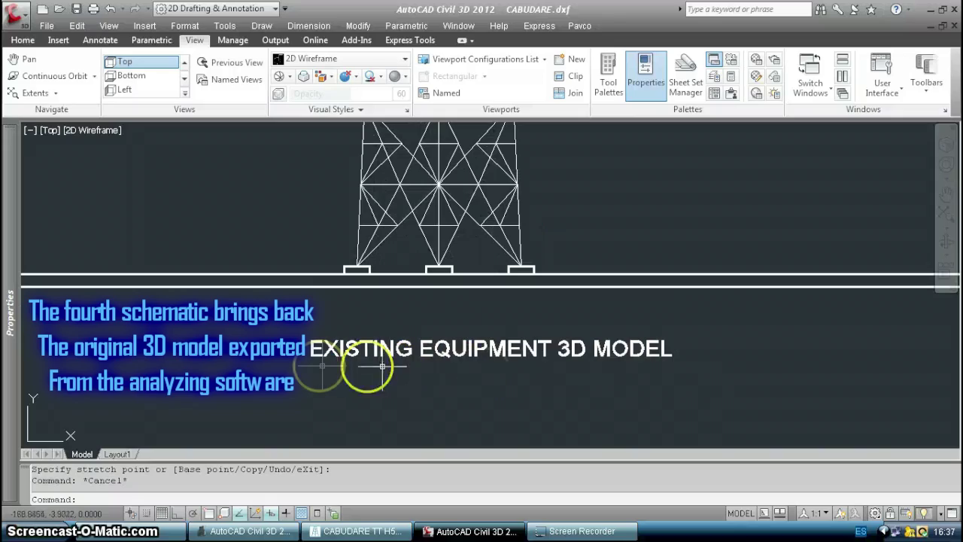
Examine the existing equipment table and the matching dish and panel callouts on the upper part of the 3D model tower.
scroll(699, 376, down, 5)
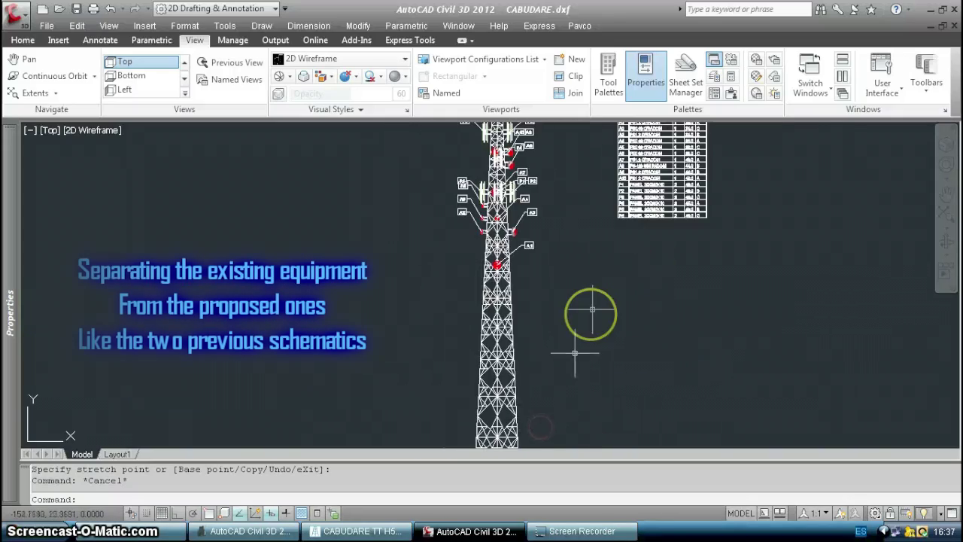
scroll(645, 248, up, 5)
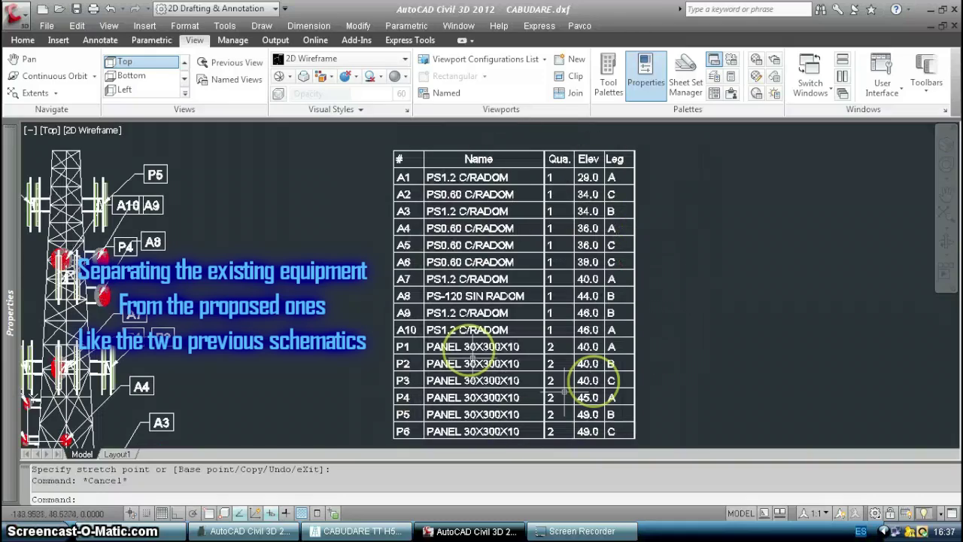
mouse_move(325, 307)
middle_down()
mouse_move(454, 260)
mouse_move(669, 243)
middle_up()
scroll(445, 243, up, 2)
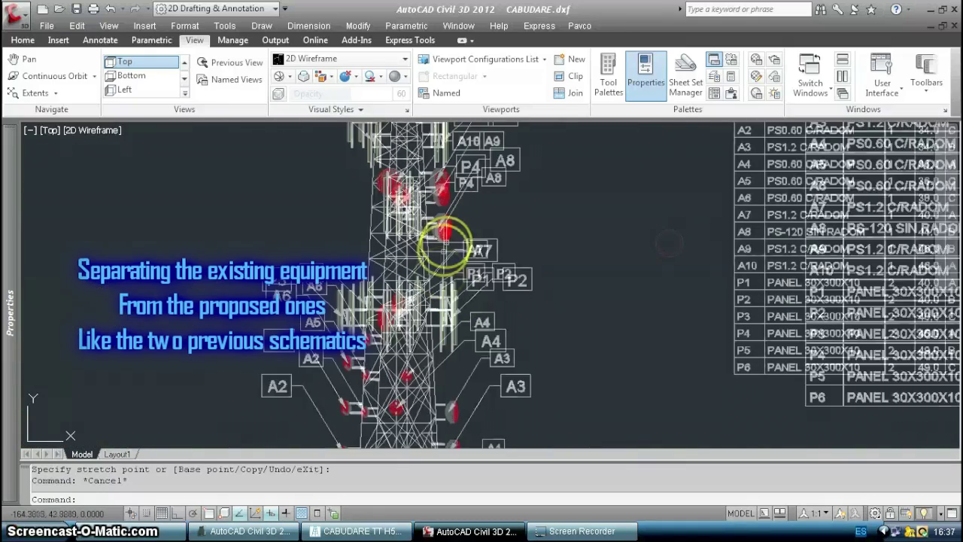
scroll(478, 253, up, 1)
middle_drag(467, 252, 531, 348)
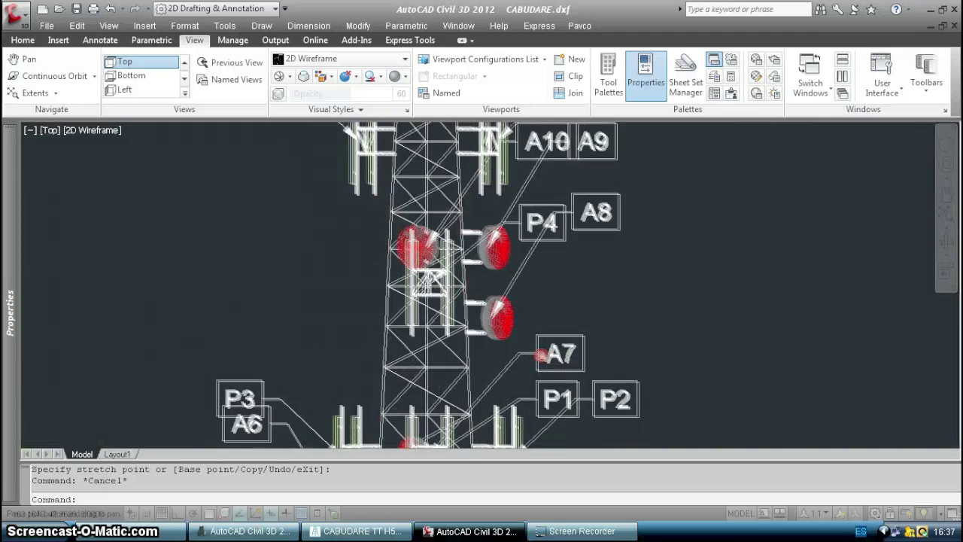
scroll(532, 346, down, 2)
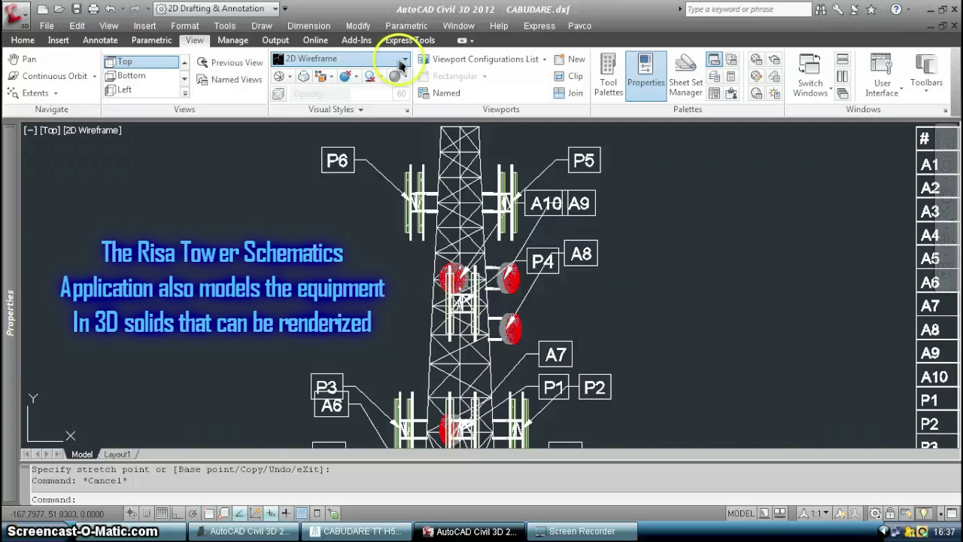
Apply the Shaded with edges visual style to display the existing equipment on the upper tower as shaded solids.
click(401, 61)
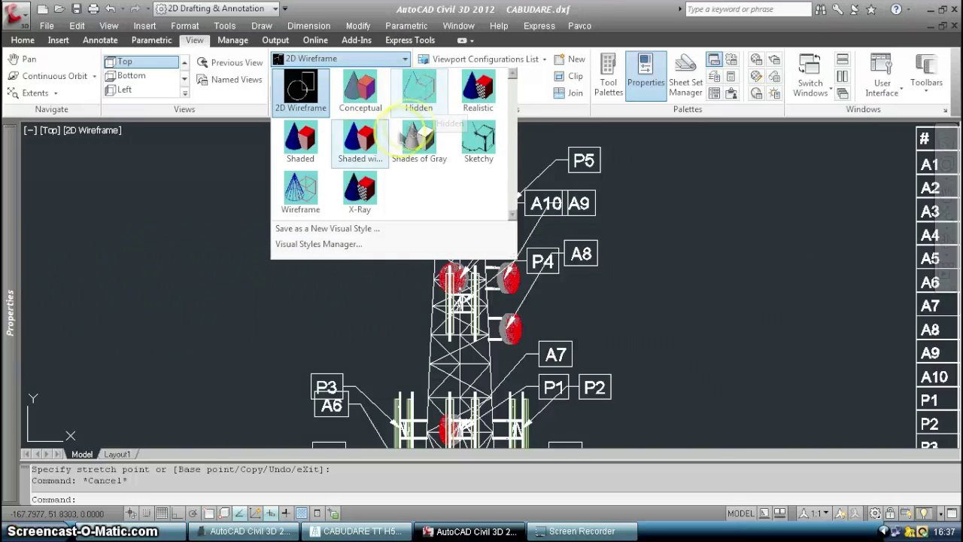
click(361, 140)
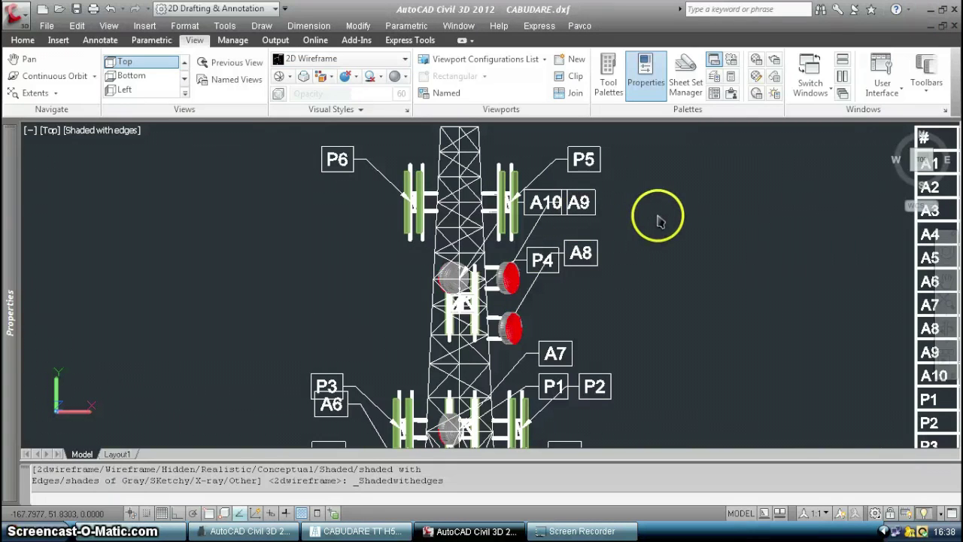
click(355, 264)
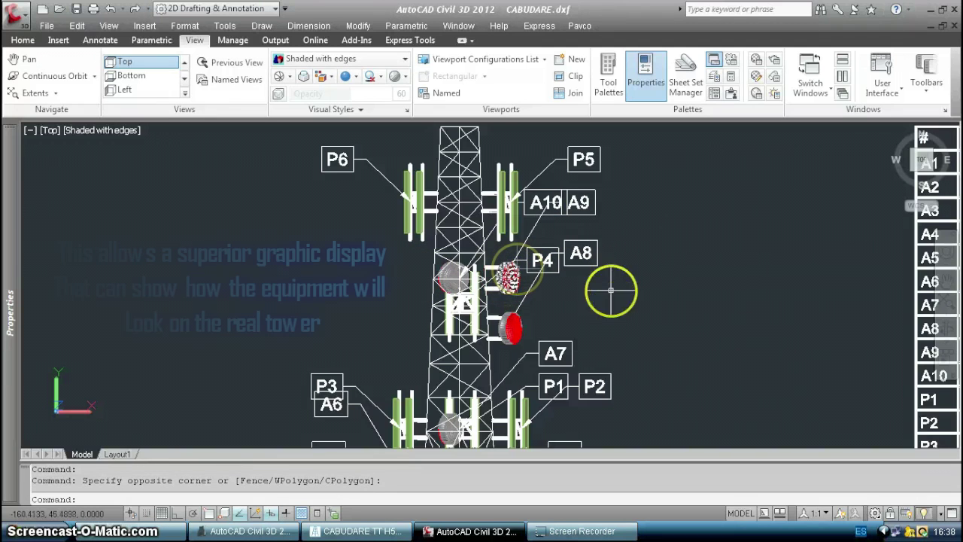
scroll(584, 301, up, 2)
mouse_move(413, 183)
middle_down()
mouse_move(434, 252)
mouse_move(432, 219)
middle_up()
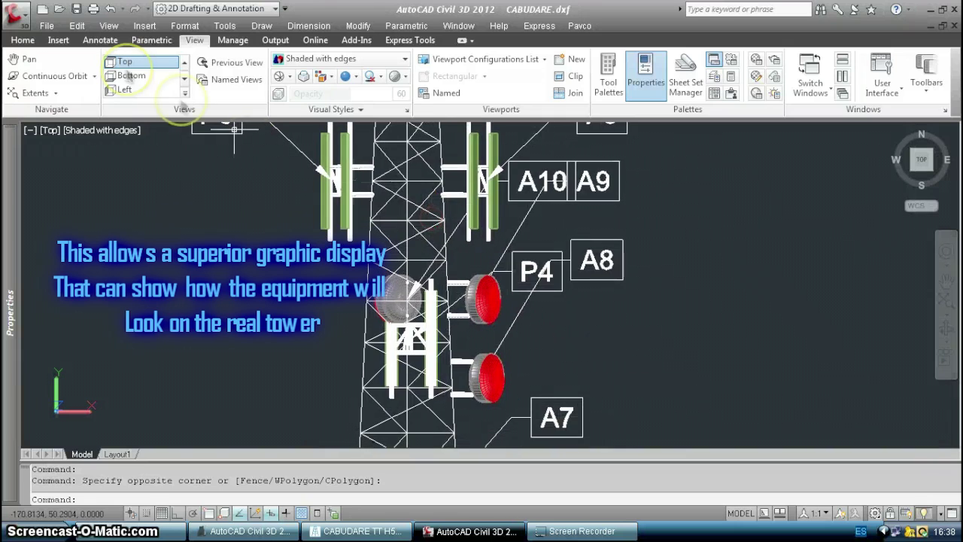
Use Continuous Orbit to examine the azimuth orientation of the shaded dishes and panels all around the existing equipment tower.
click(60, 76)
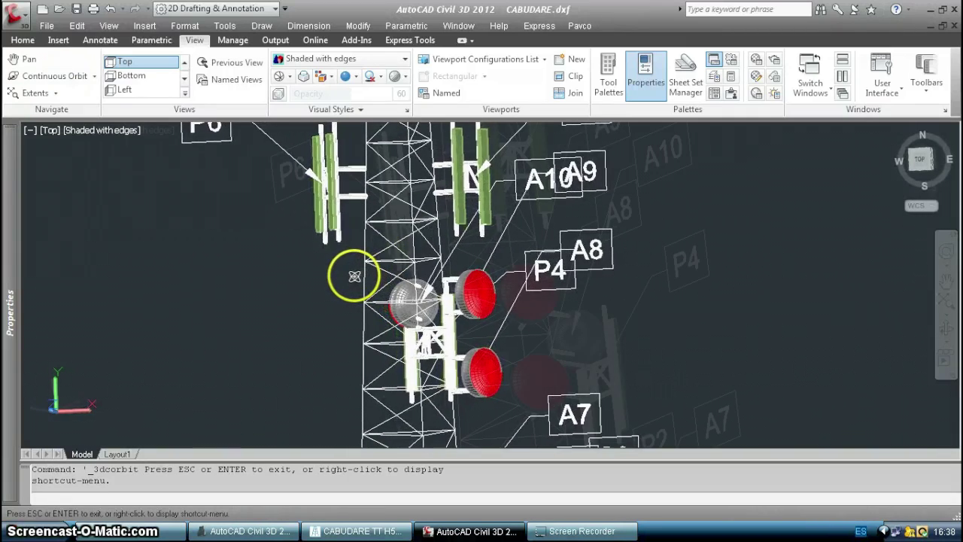
drag(345, 322, 340, 306)
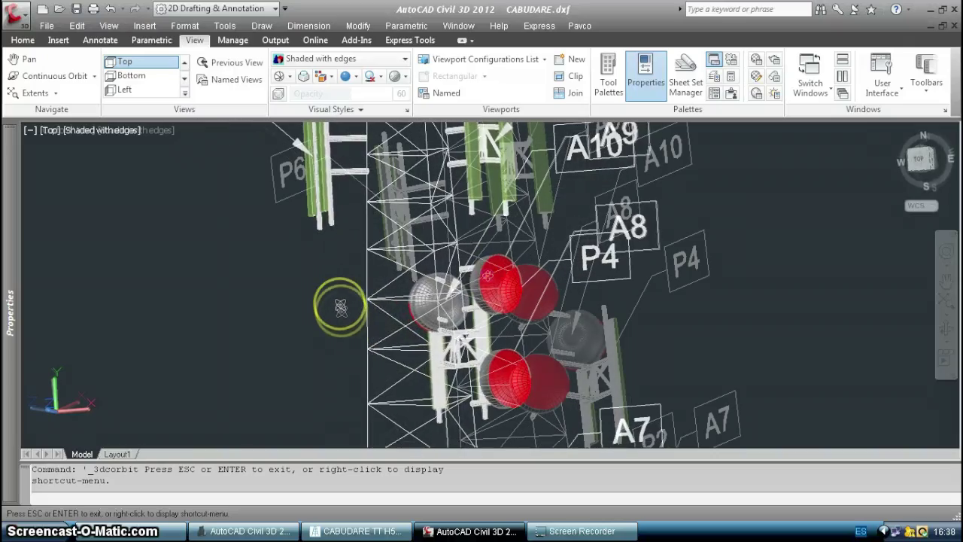
drag(491, 276, 500, 275)
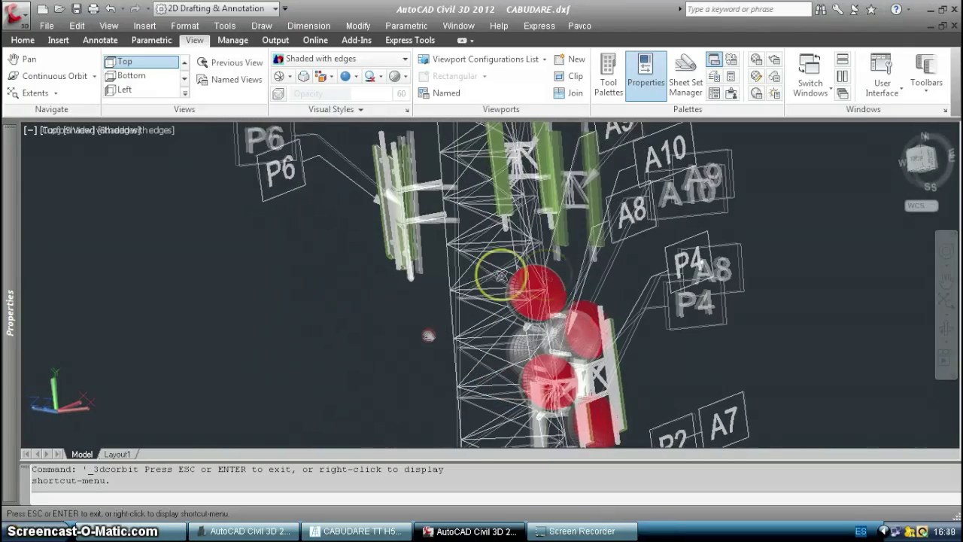
drag(703, 316, 669, 330)
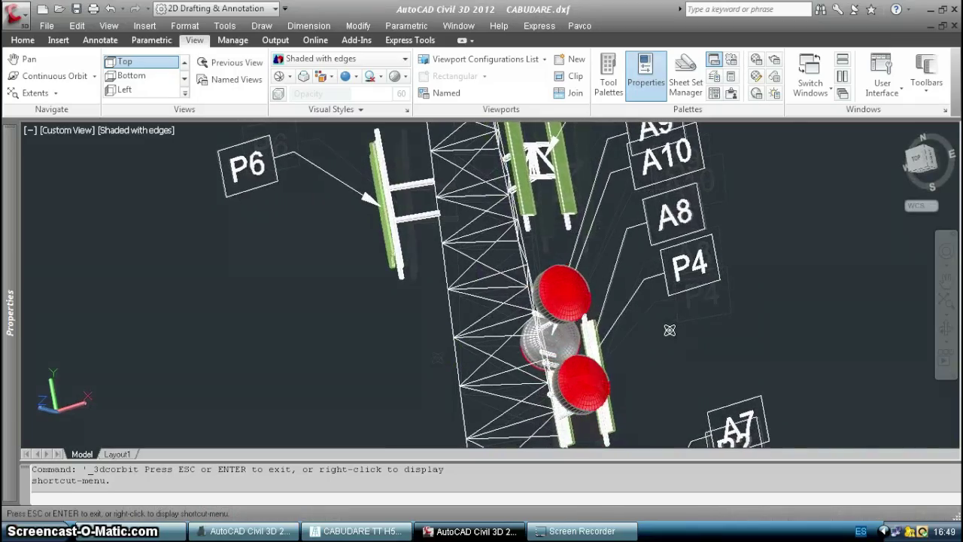
drag(670, 329, 666, 327)
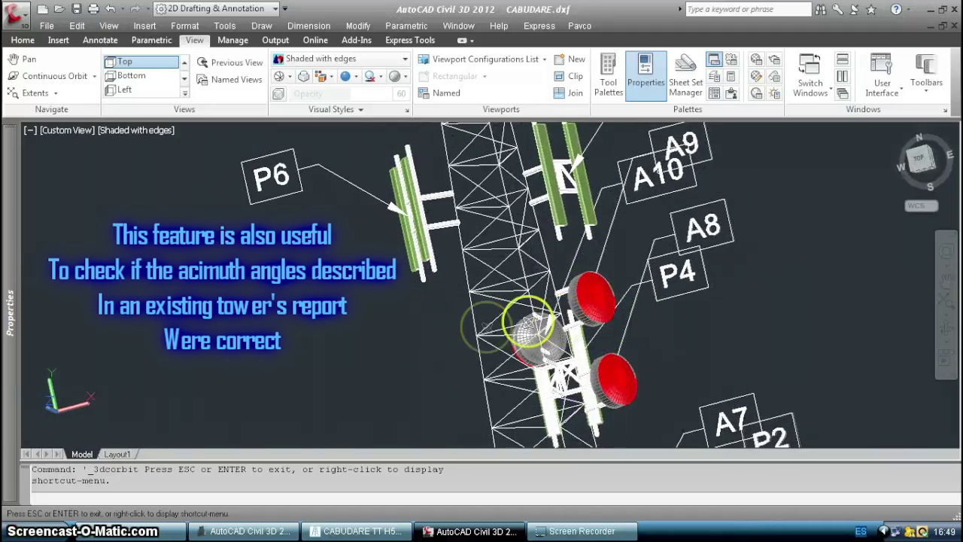
drag(426, 291, 426, 274)
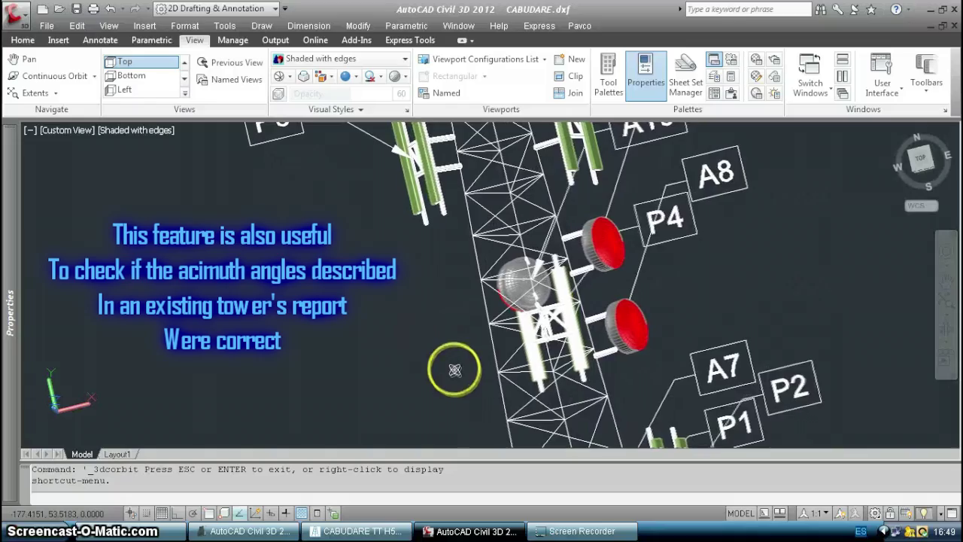
drag(436, 292, 422, 243)
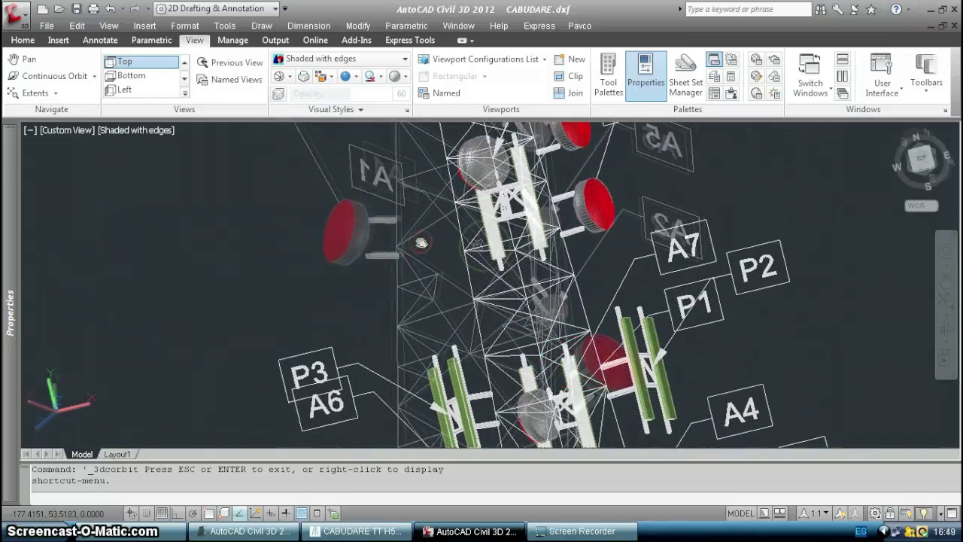
drag(503, 244, 525, 246)
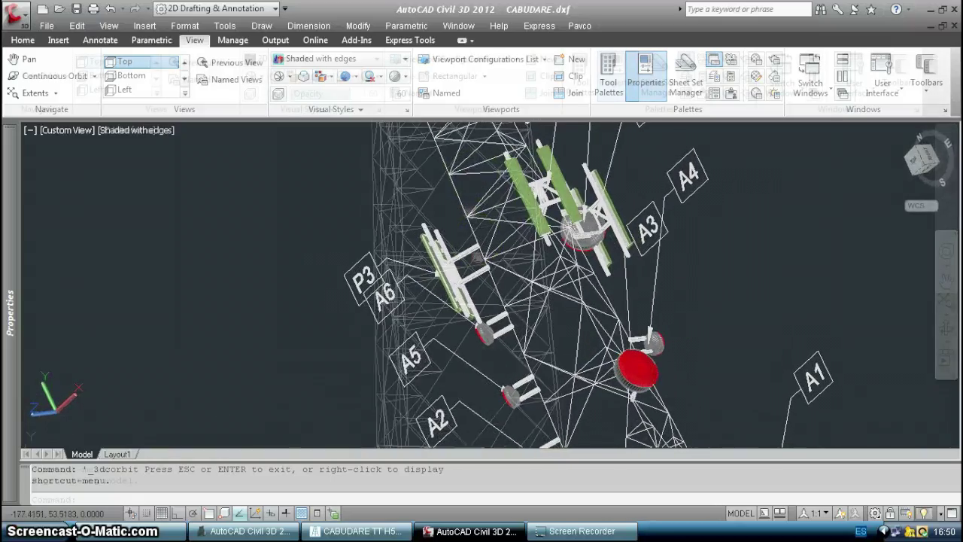
click(576, 287)
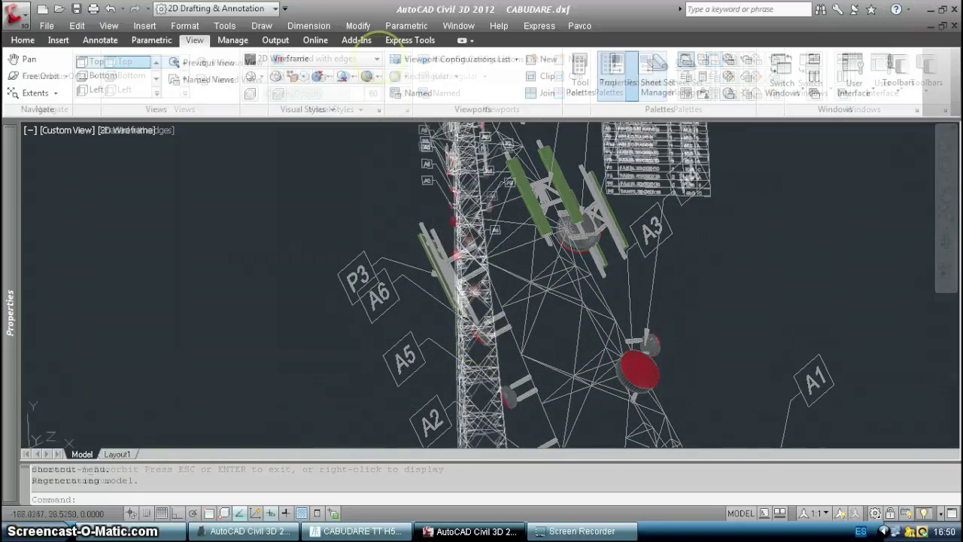
Apply the Shaded with edges visual style again around the A2 and A3 dishes on the existing equipment model.
middle_drag(464, 245, 467, 301)
scroll(467, 301, up, 5)
middle_drag(490, 205, 491, 278)
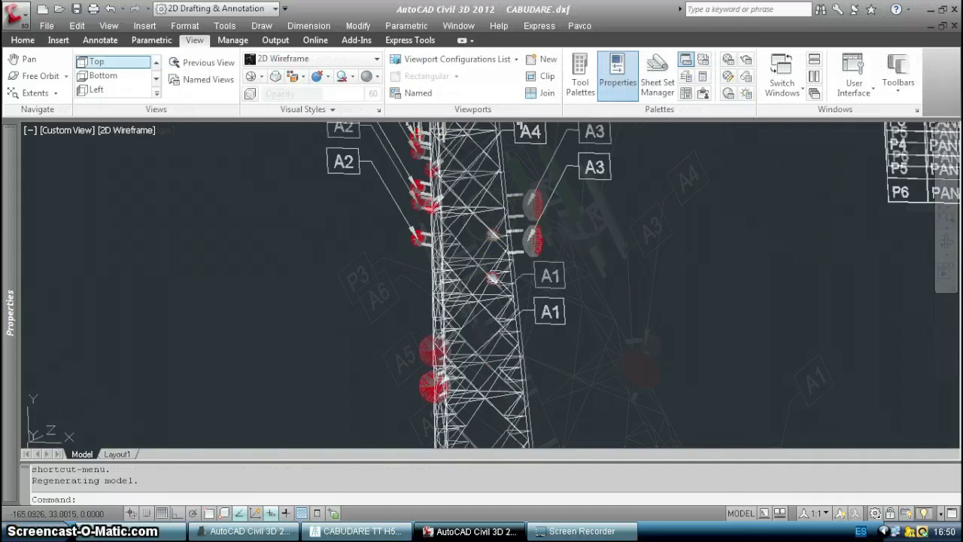
scroll(491, 278, up, 3)
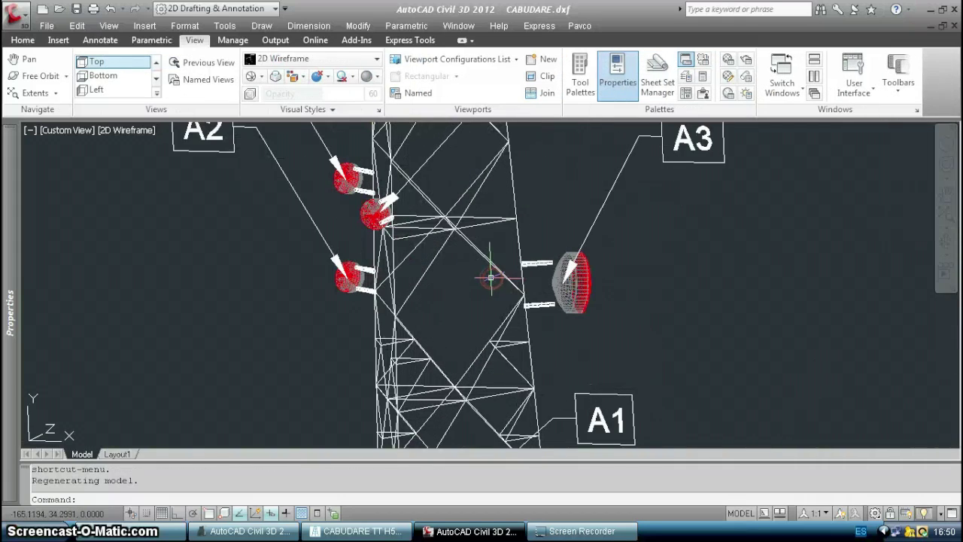
click(363, 64)
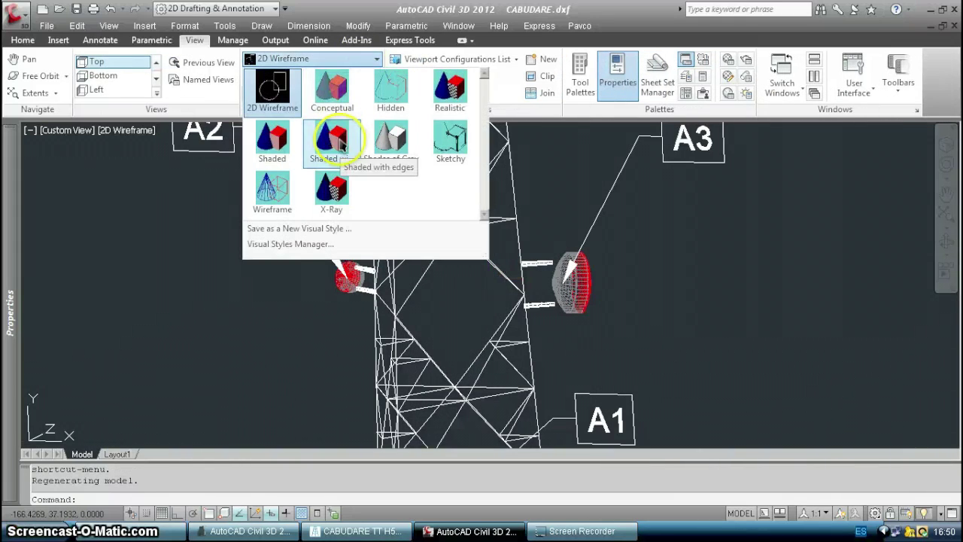
click(339, 143)
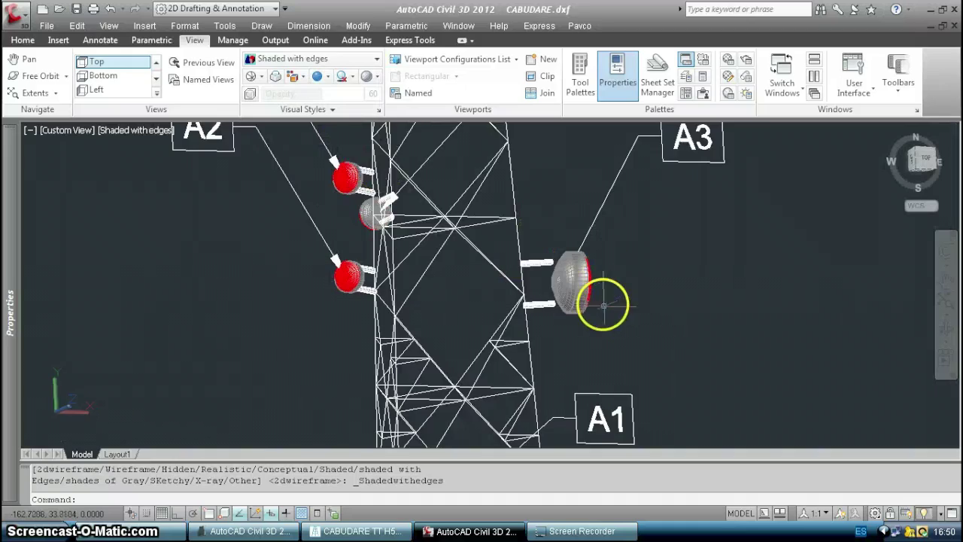
Examine the shaded supports of the A2 and A3 dishes and of the P2 and P3 panels above them.
scroll(604, 305, up, 2)
scroll(398, 253, up, 2)
middle_drag(399, 254, 505, 316)
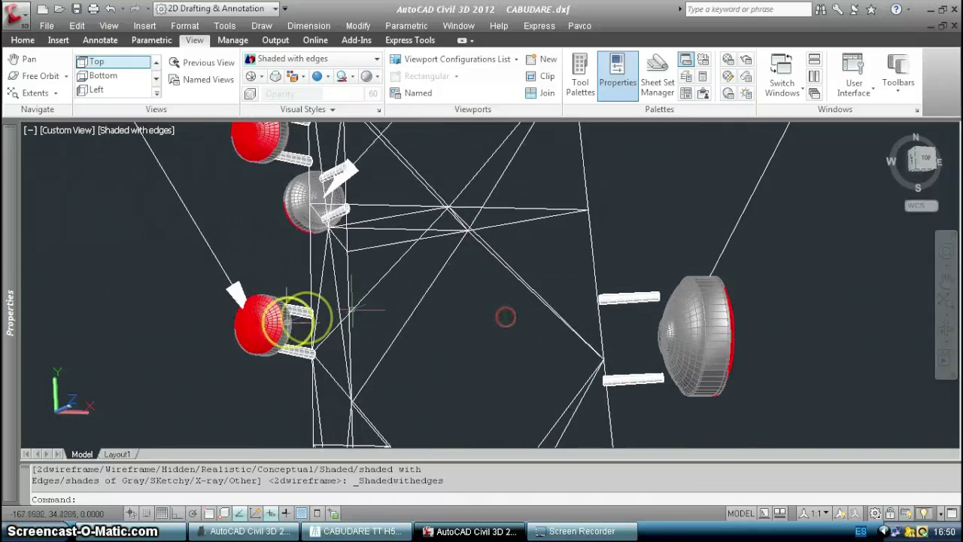
scroll(274, 322, up, 5)
scroll(272, 323, down, 2)
scroll(273, 323, down, 4)
middle_drag(337, 239, 356, 390)
middle_drag(381, 228, 377, 369)
scroll(377, 369, down, 3)
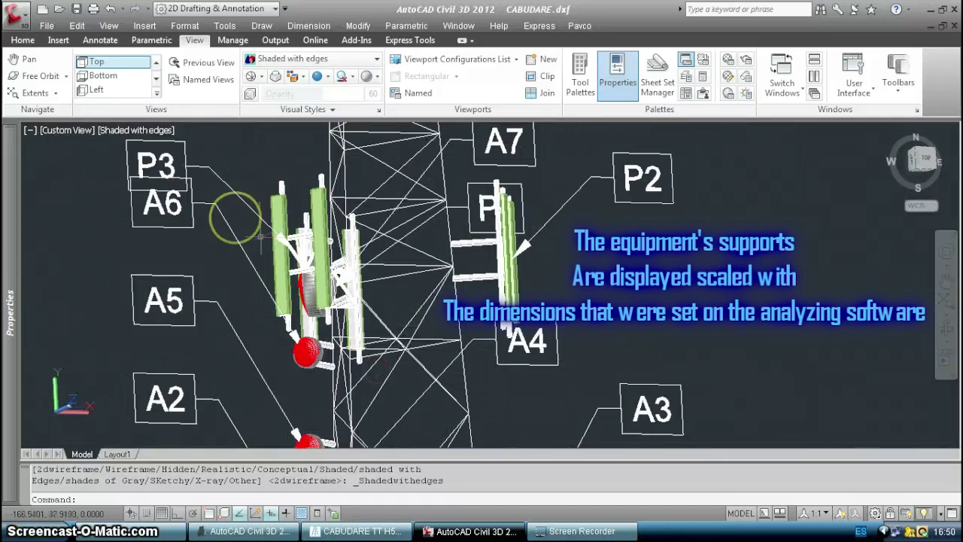
Use Free Orbit to inspect the A8 and A9 dishes and the nearby panels from another side of the tower.
click(50, 78)
drag(471, 345, 493, 364)
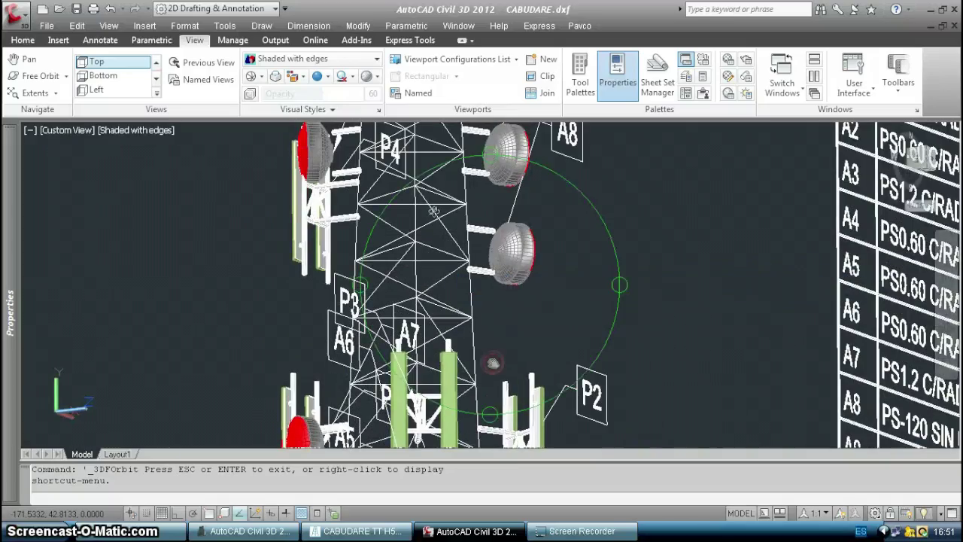
drag(450, 281, 447, 319)
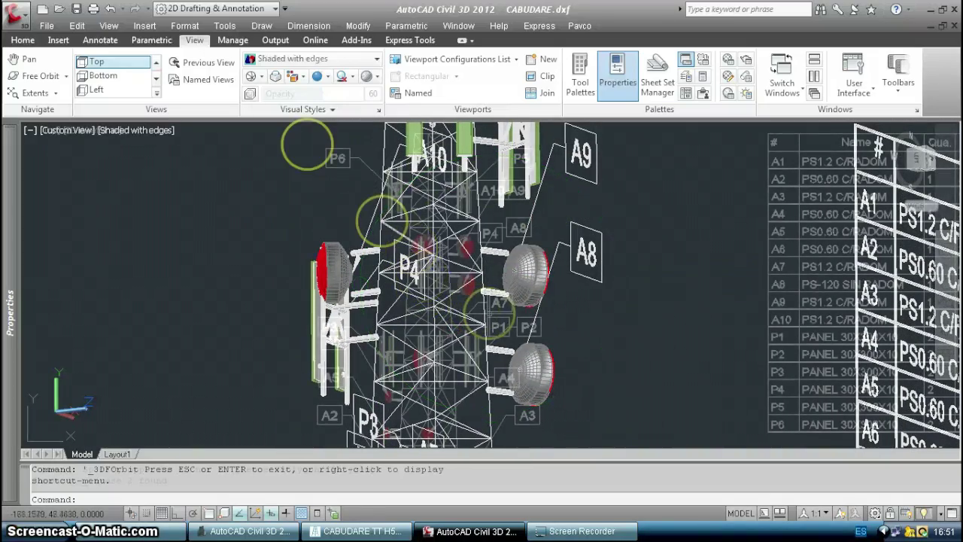
Restore the 2D Wireframe top view and locate the title of the Proposed Equipment 3D Model schematic.
click(316, 59)
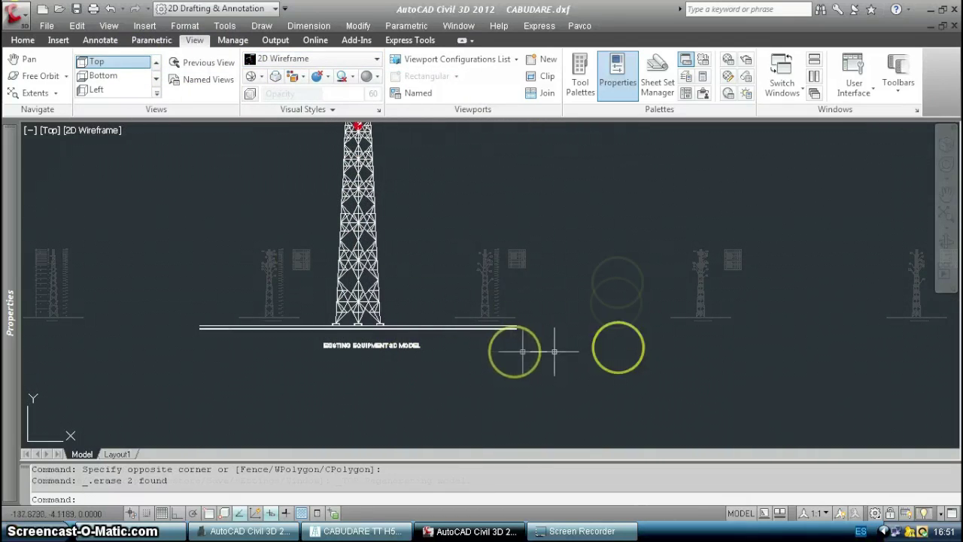
middle_drag(702, 334, 291, 307)
middle_drag(761, 293, 333, 294)
middle_drag(719, 298, 534, 297)
scroll(533, 295, up, 5)
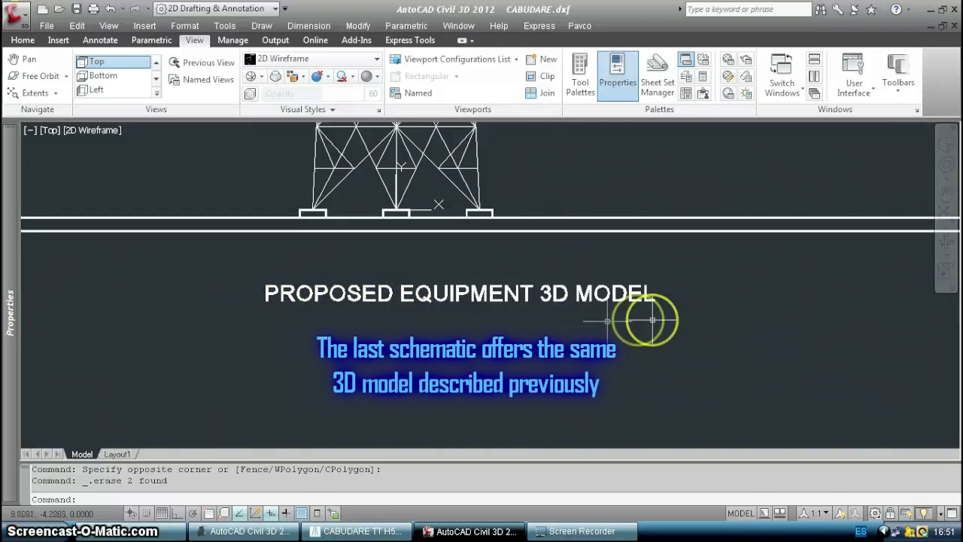
Examine the equipment table beside the Proposed Equipment 3D Model tower.
scroll(651, 321, down, 5)
middle_drag(652, 237, 519, 404)
middle_drag(578, 270, 489, 390)
scroll(572, 324, up, 4)
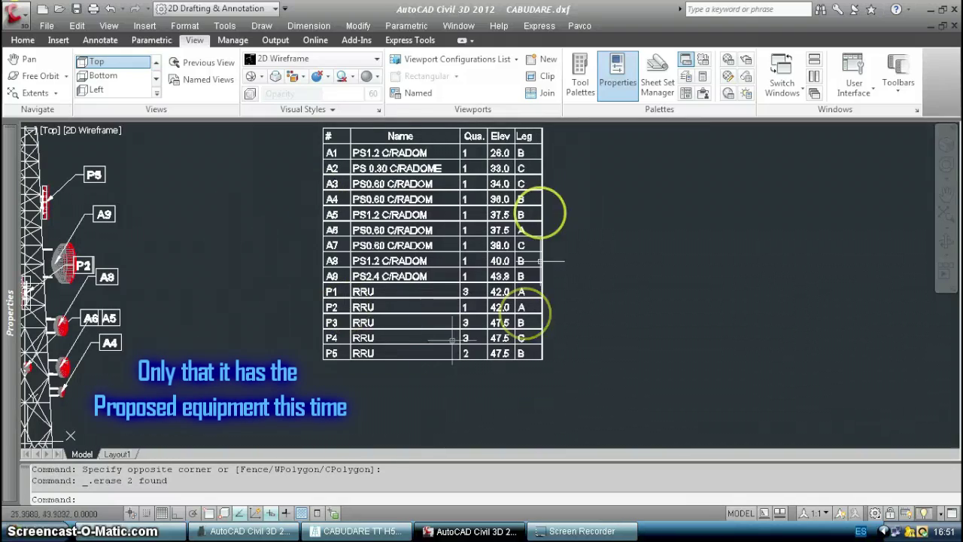
Switch to RISATower, highlight the proposed dishes in rows 11 to 19 with their Classification Category shown, and return to the AutoCAD Civil 3D table.
click(354, 530)
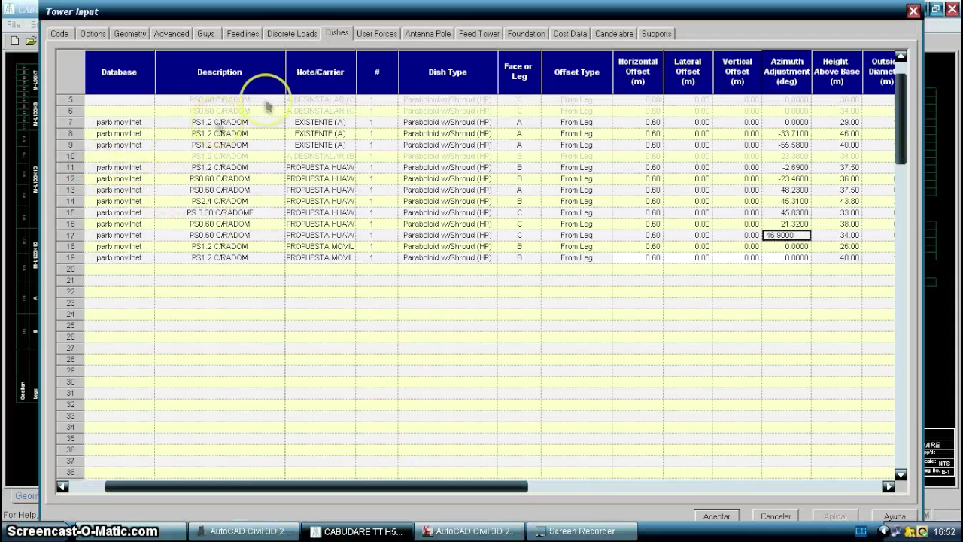
drag(280, 482, 245, 484)
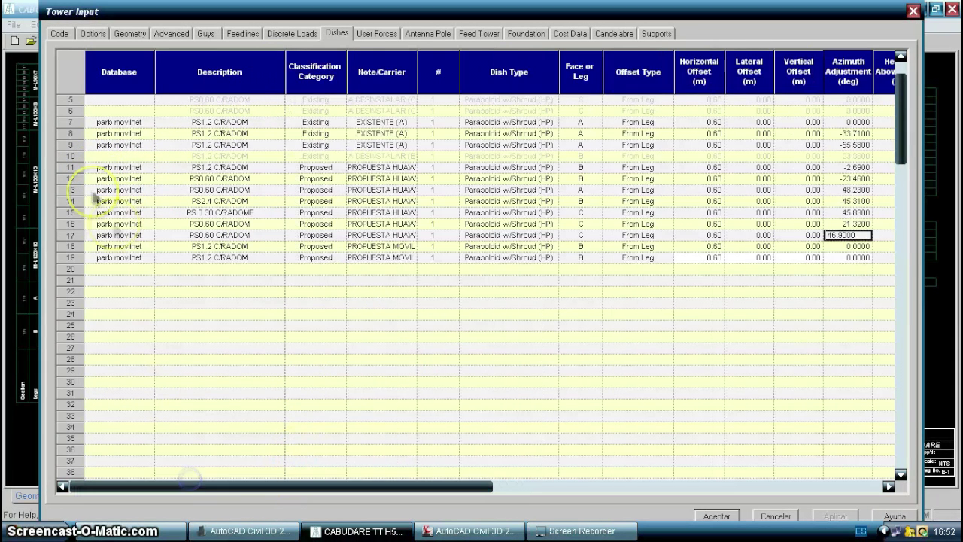
drag(69, 167, 72, 257)
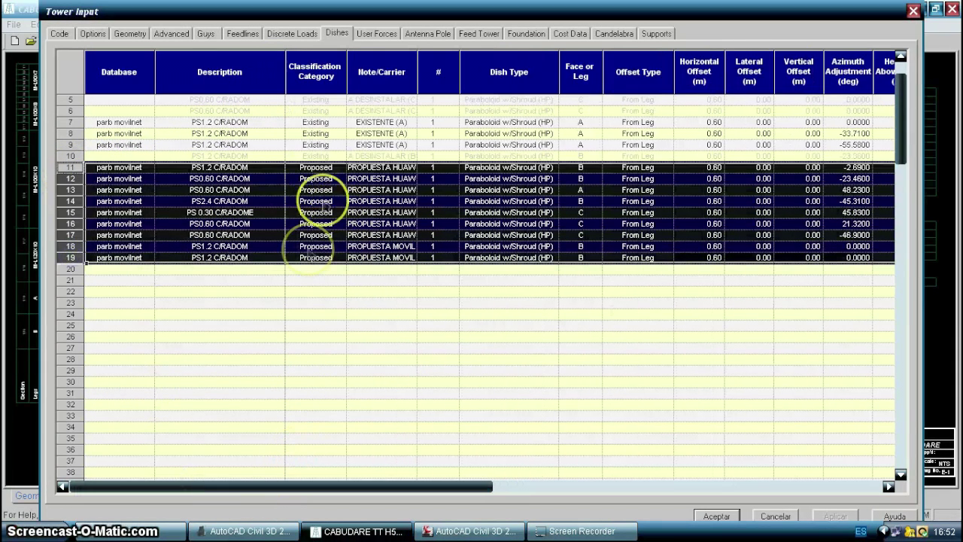
click(470, 532)
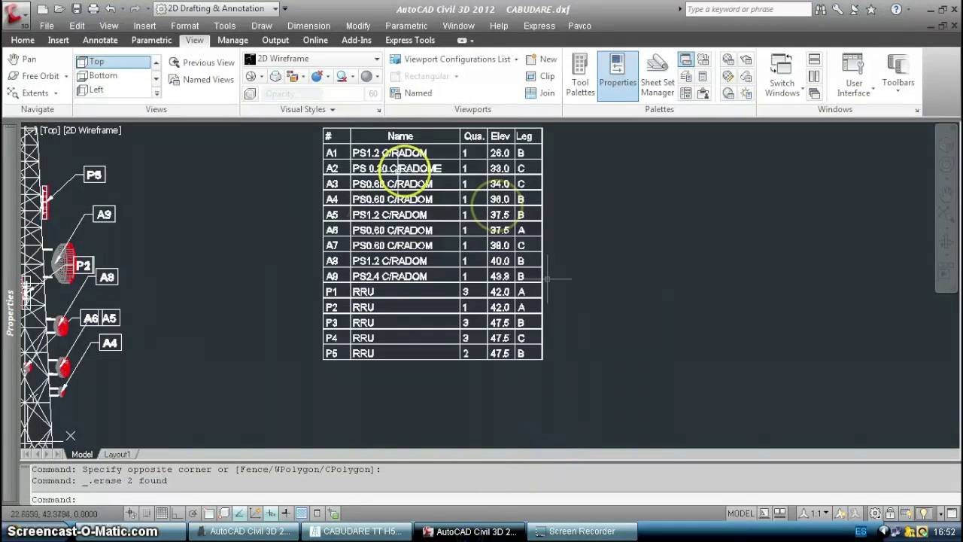
Use Free Orbit to tilt the proposed tower and inspect the dishes and mounts around the A4 callout in 3D.
middle_drag(280, 286, 570, 256)
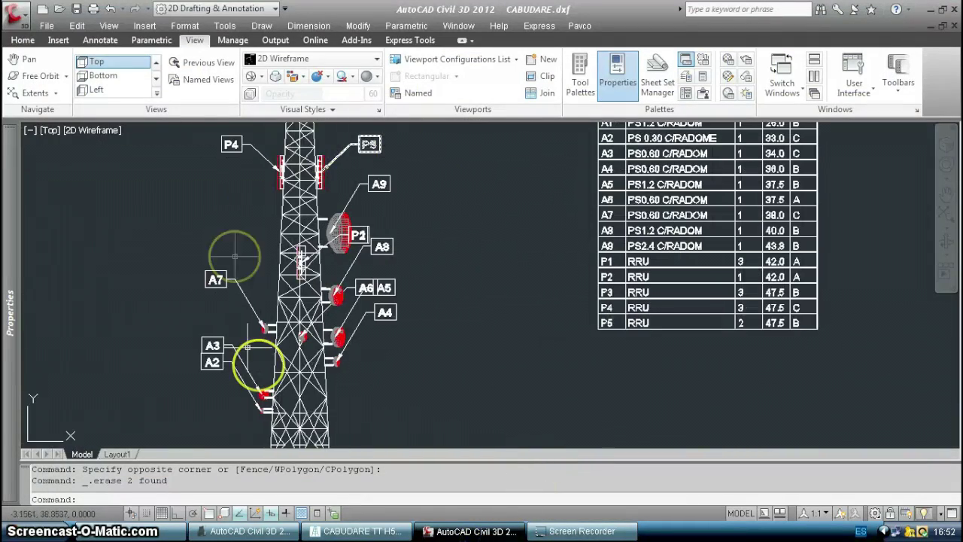
click(55, 78)
drag(461, 253, 452, 311)
key(Escape)
middle_drag(376, 314, 510, 256)
scroll(416, 327, up, 4)
scroll(468, 277, down, 2)
scroll(520, 301, up, 6)
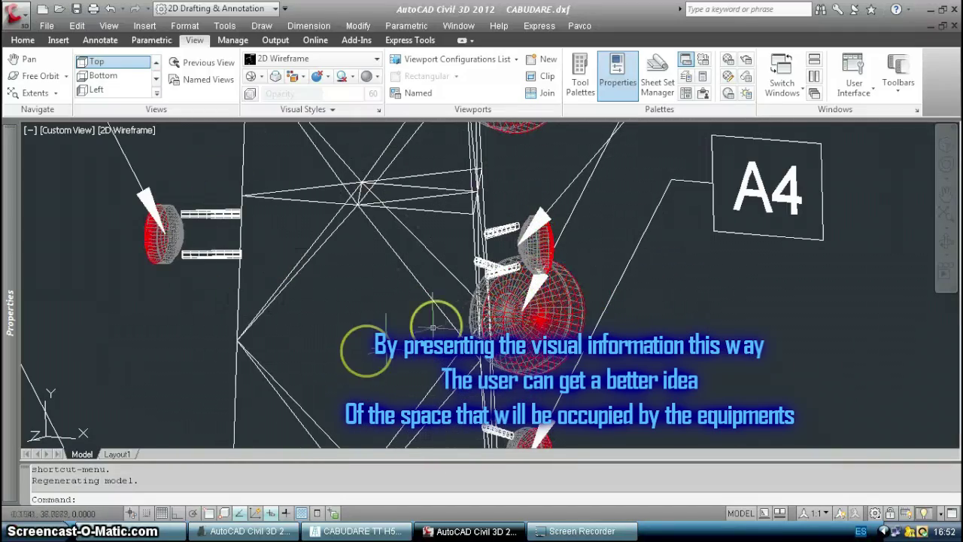
Apply the Shaded with edges visual style and examine the proposed dishes on the tower.
scroll(438, 323, down, 5)
click(377, 59)
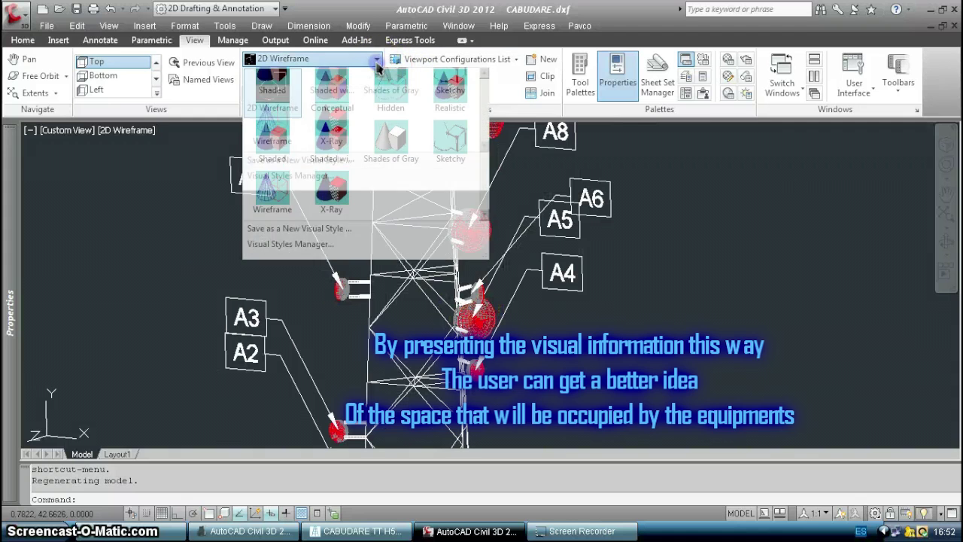
click(330, 147)
middle_drag(513, 360, 514, 243)
scroll(369, 315, up, 3)
middle_drag(452, 182, 445, 451)
Move the A4 callout tag lower and the A5 tag into the space between A6 and A4, clear of the A6 tag.
click(731, 249)
click(713, 258)
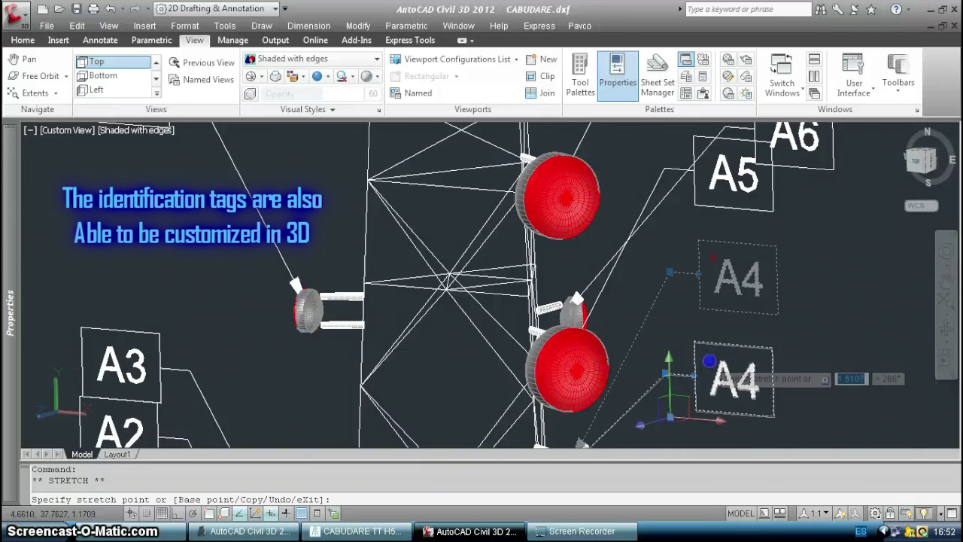
click(710, 362)
click(774, 176)
click(772, 178)
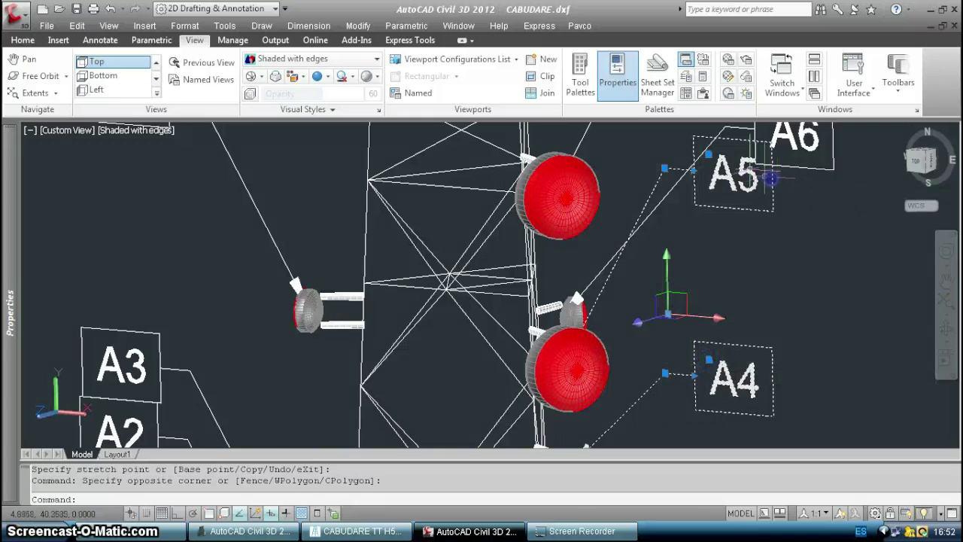
click(708, 154)
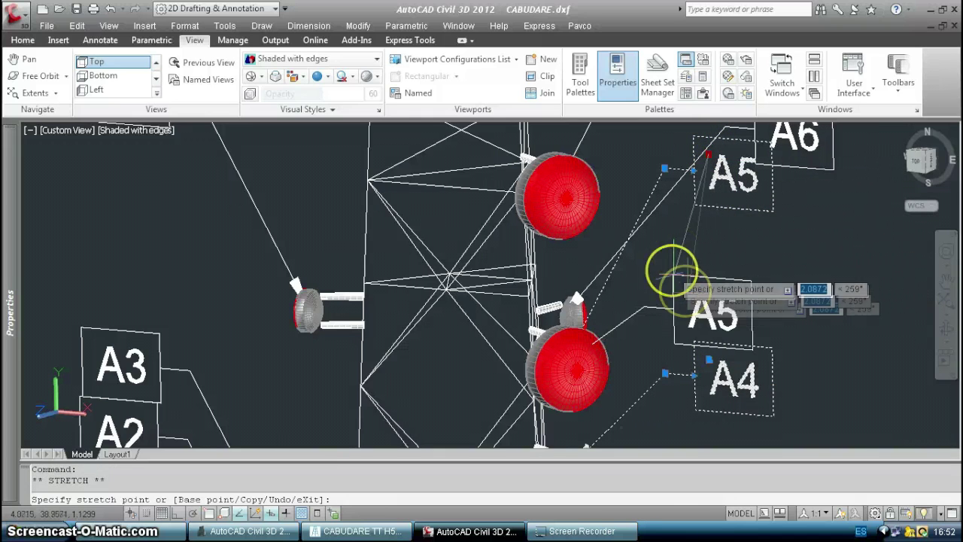
click(700, 249)
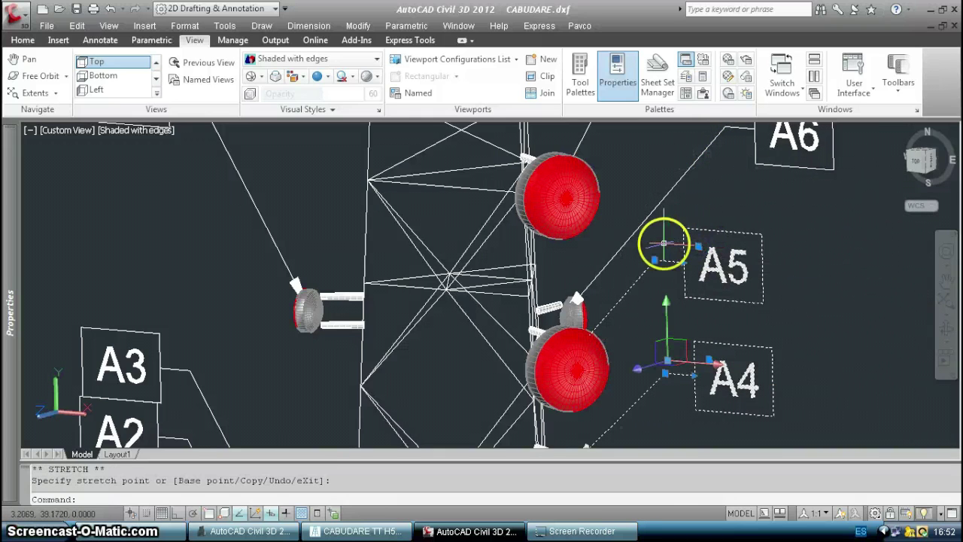
key(Escape)
Examine the shaded P4 and P5 panels near the tower top and the rest of the proposed equipment down the tower.
middle_drag(454, 107, 453, 284)
middle_drag(461, 207, 463, 329)
scroll(463, 329, down, 4)
middle_drag(456, 196, 465, 340)
scroll(465, 341, up, 2)
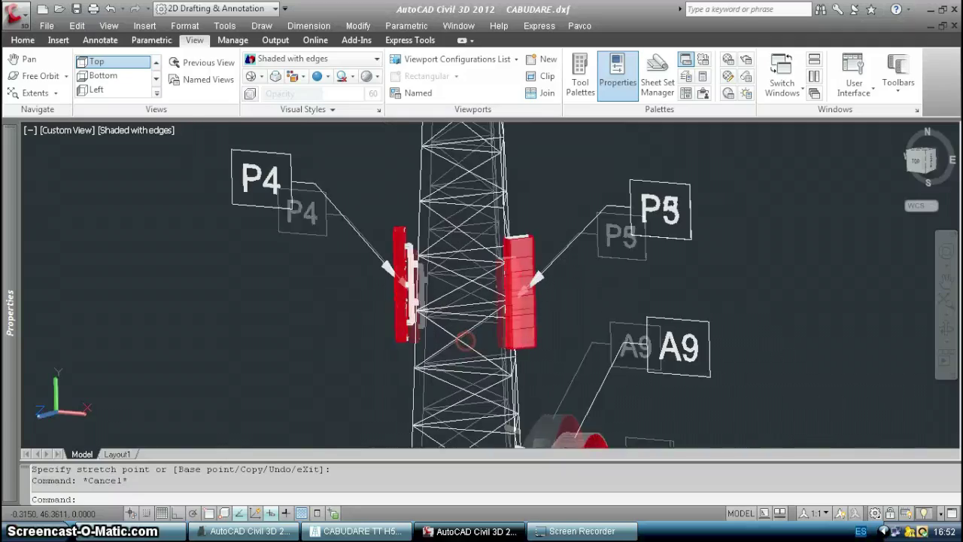
scroll(466, 341, up, 2)
scroll(396, 310, down, 5)
mouse_move(426, 368)
middle_down()
mouse_move(447, 290)
mouse_move(454, 131)
middle_up()
mouse_move(484, 286)
middle_down()
mouse_move(462, 123)
mouse_move(493, 185)
mouse_move(474, 126)
middle_up()
scroll(482, 193, down, 5)
middle_drag(487, 190, 490, 447)
Restore the 2D Wireframe visual style and top view, showing all five tower schematics together.
click(301, 58)
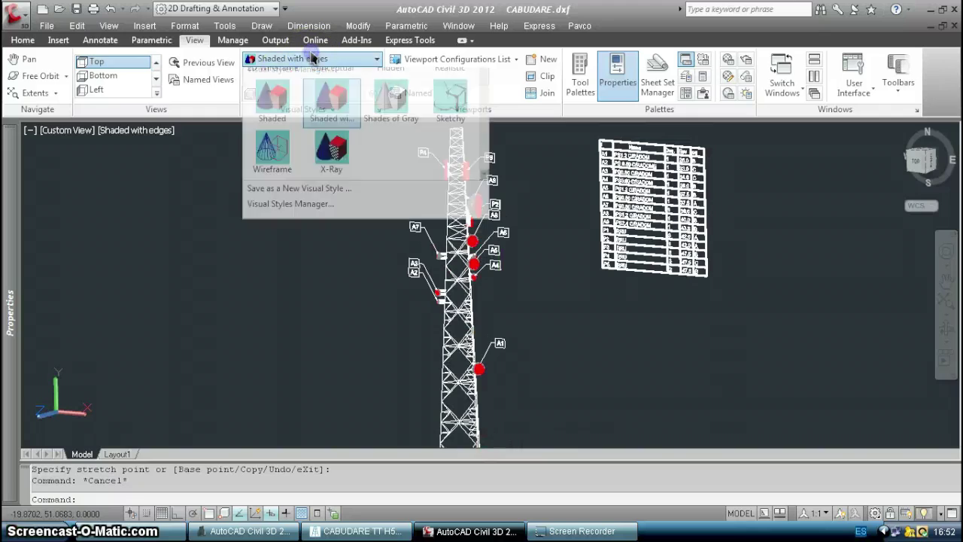
click(276, 151)
scroll(451, 155, up, 4)
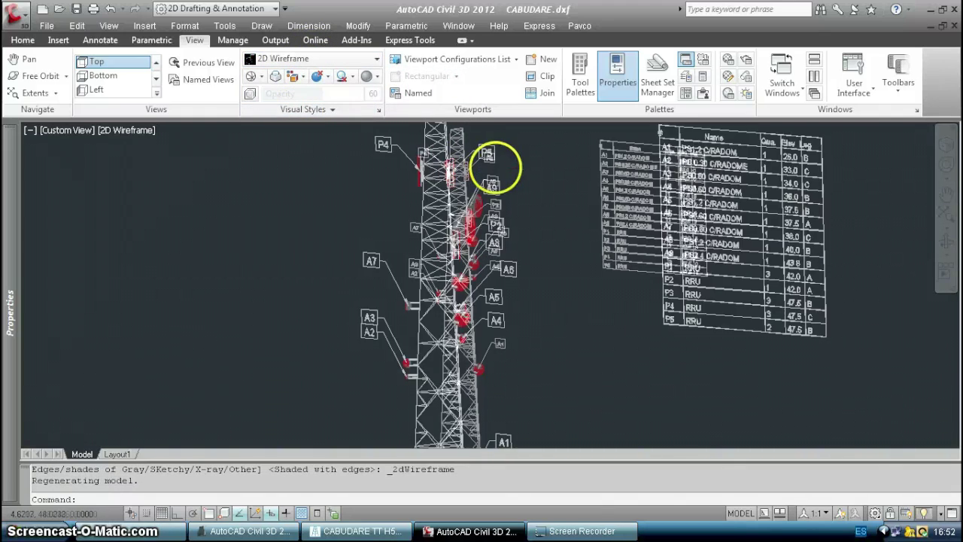
click(141, 65)
scroll(663, 301, up, 8)
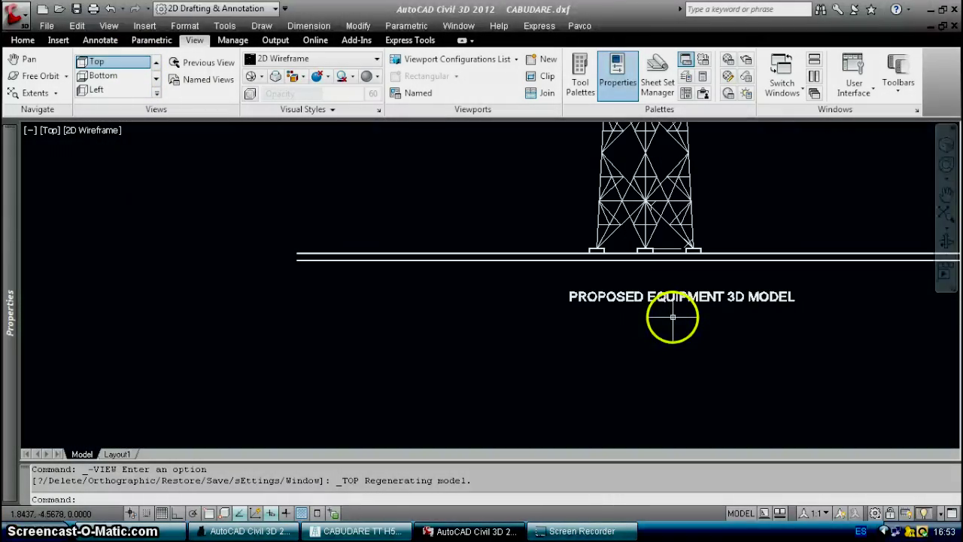
scroll(790, 294, down, 5)
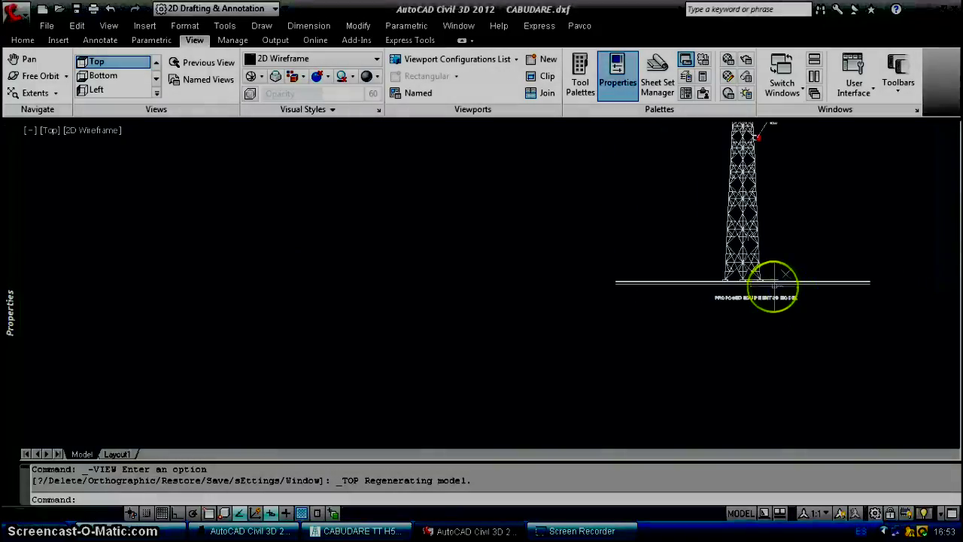
scroll(775, 284, down, 6)
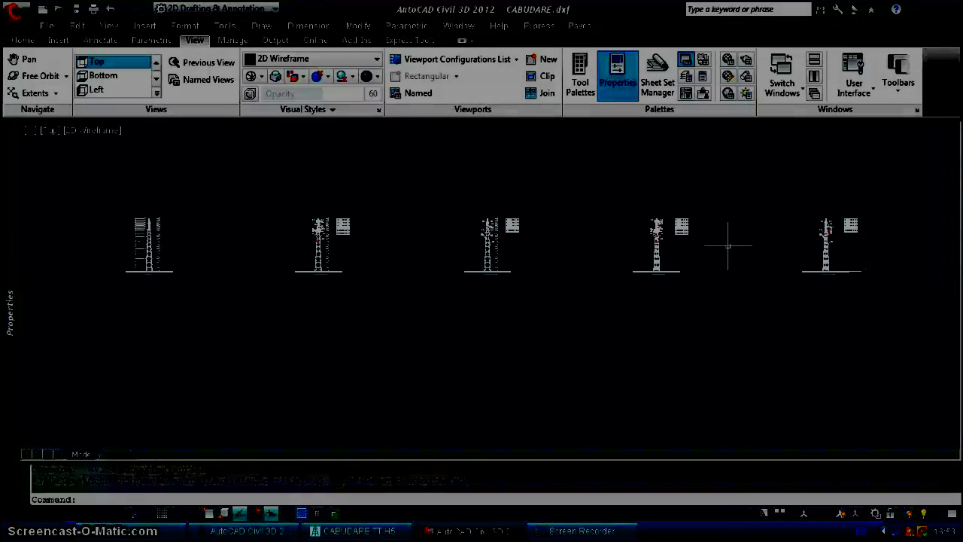